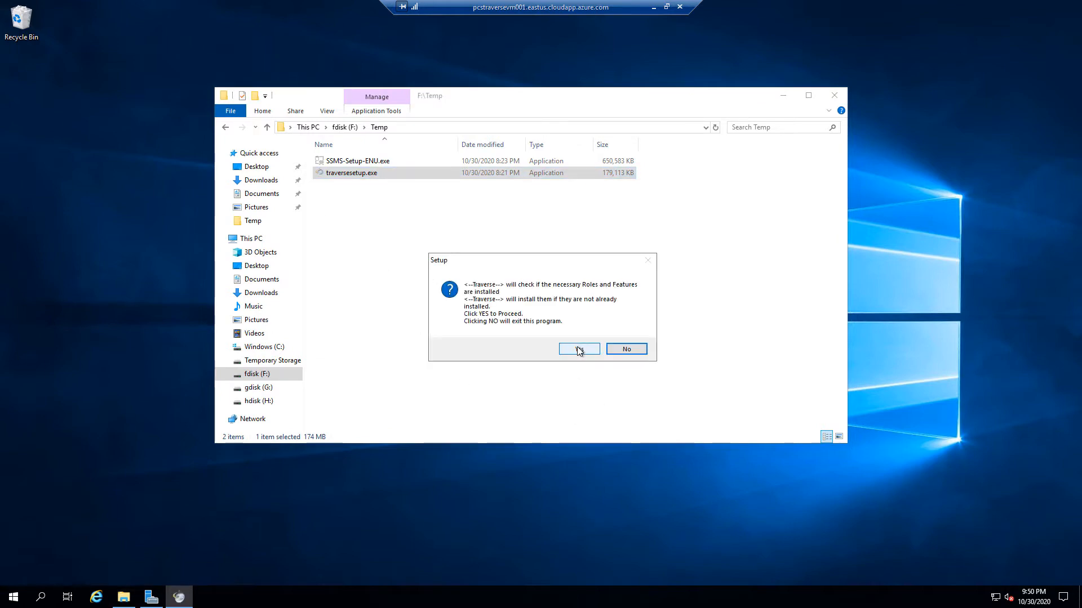
Approve installing the required server roles and features, then minimize the F:\Temp window
click(580, 349)
click(784, 96)
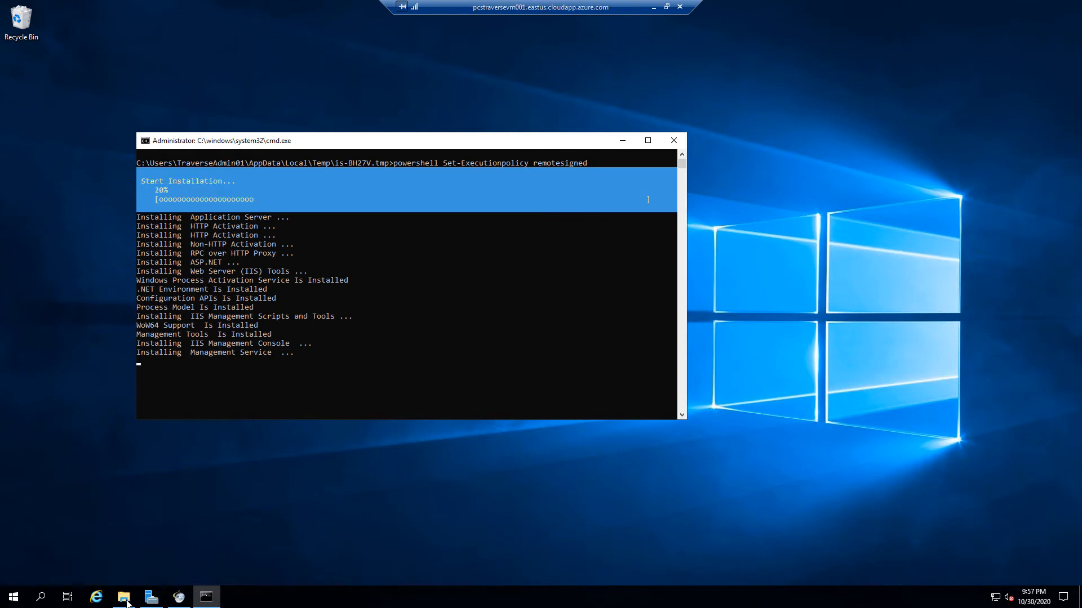
Restore the F:\Temp folder window while the feature installation runs
click(125, 601)
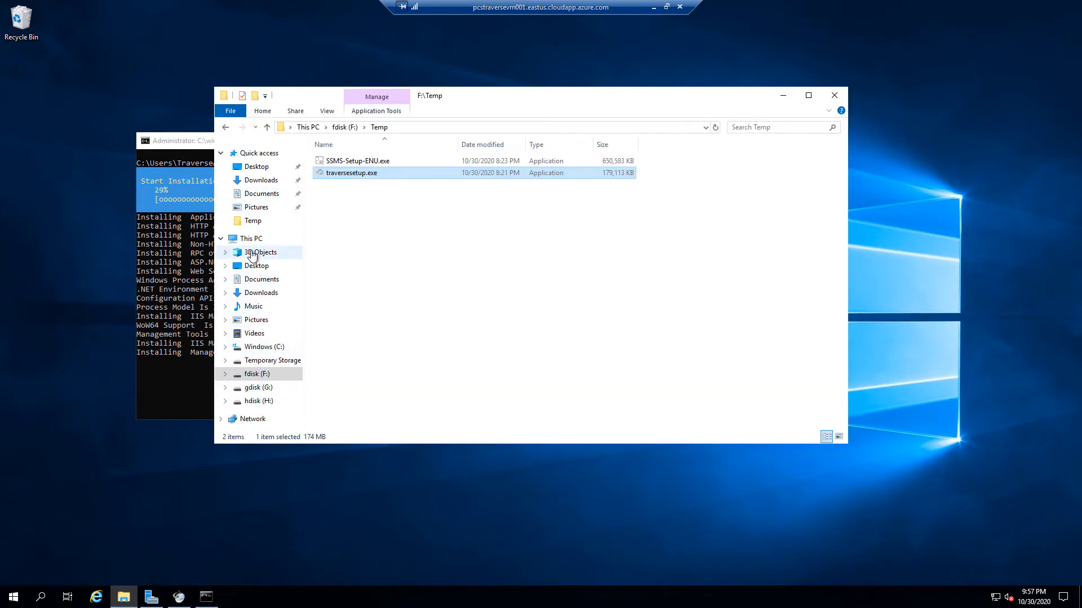
Open This PC and check free space on the C:, F:, G: and H: drives
click(251, 240)
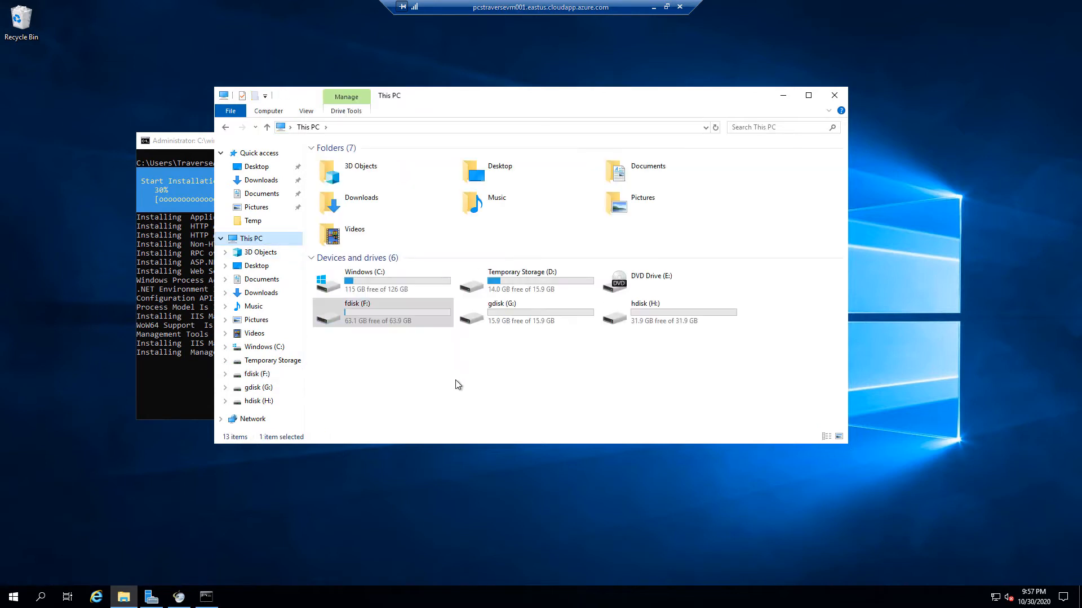
click(403, 282)
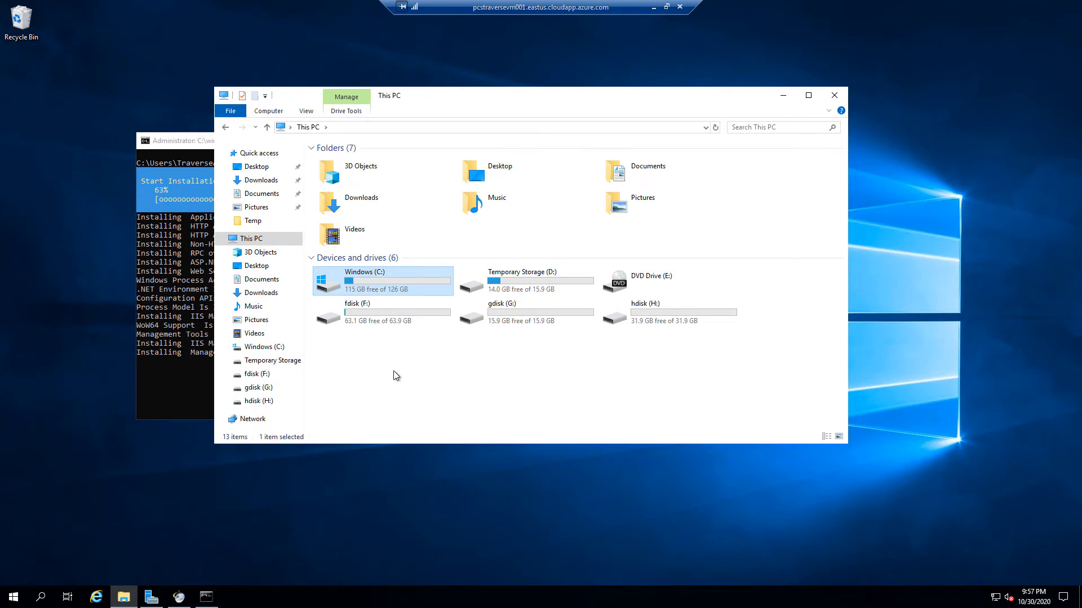
click(398, 314)
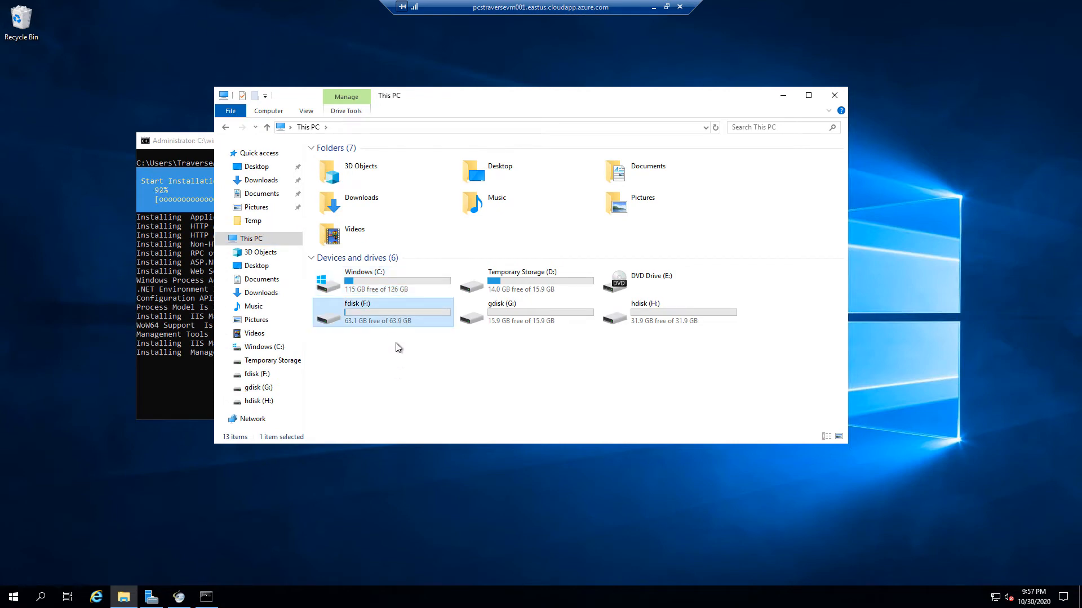
click(515, 315)
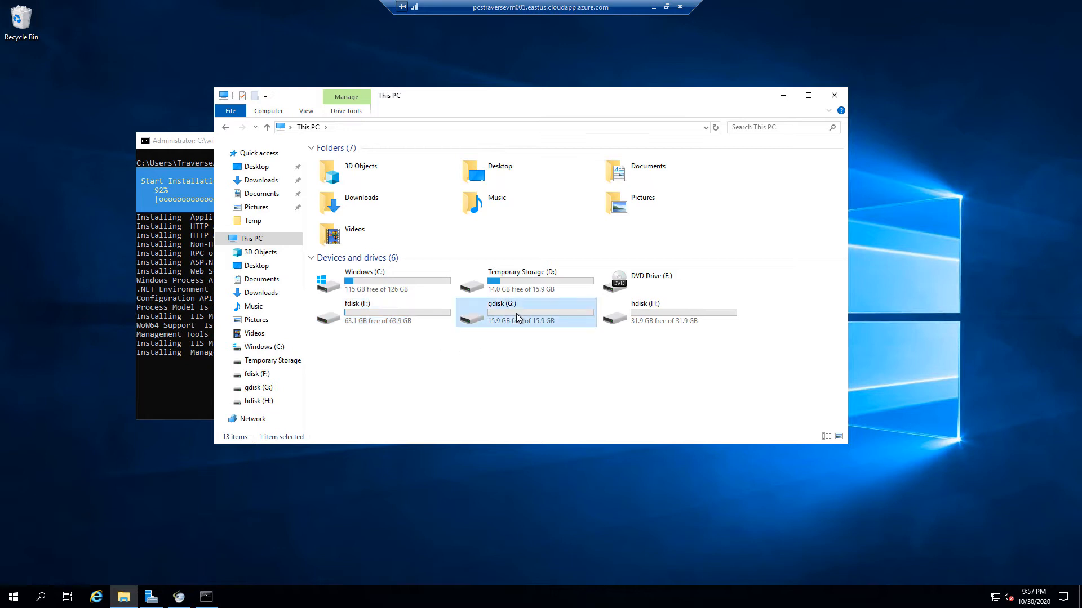
click(664, 309)
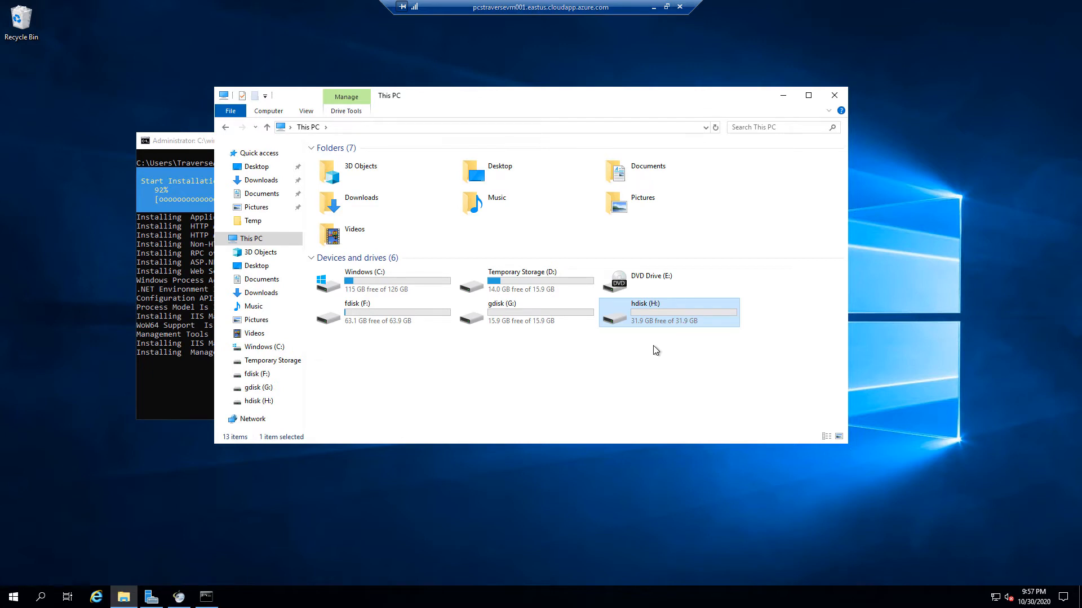
click(532, 325)
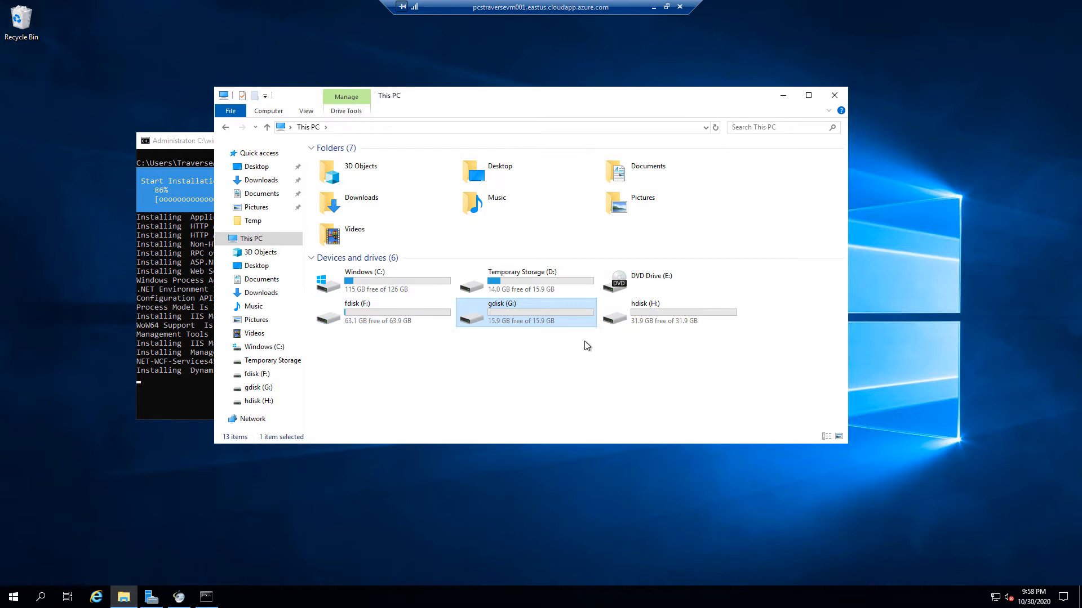
Compare the G: and H: drives again, then minimize Explorer and the remote session
mouse_move(670, 310)
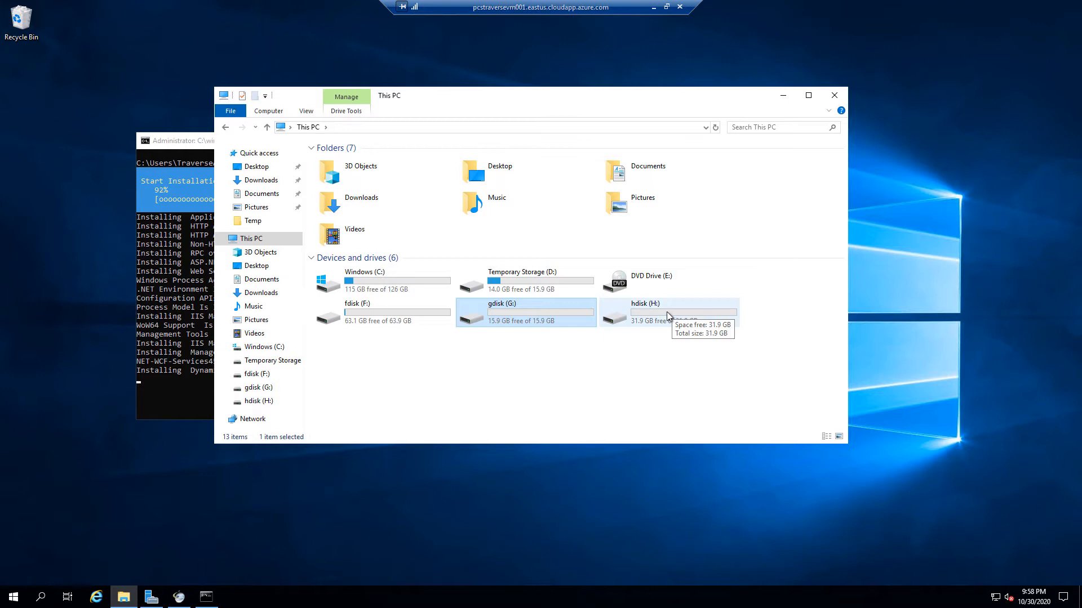
click(667, 312)
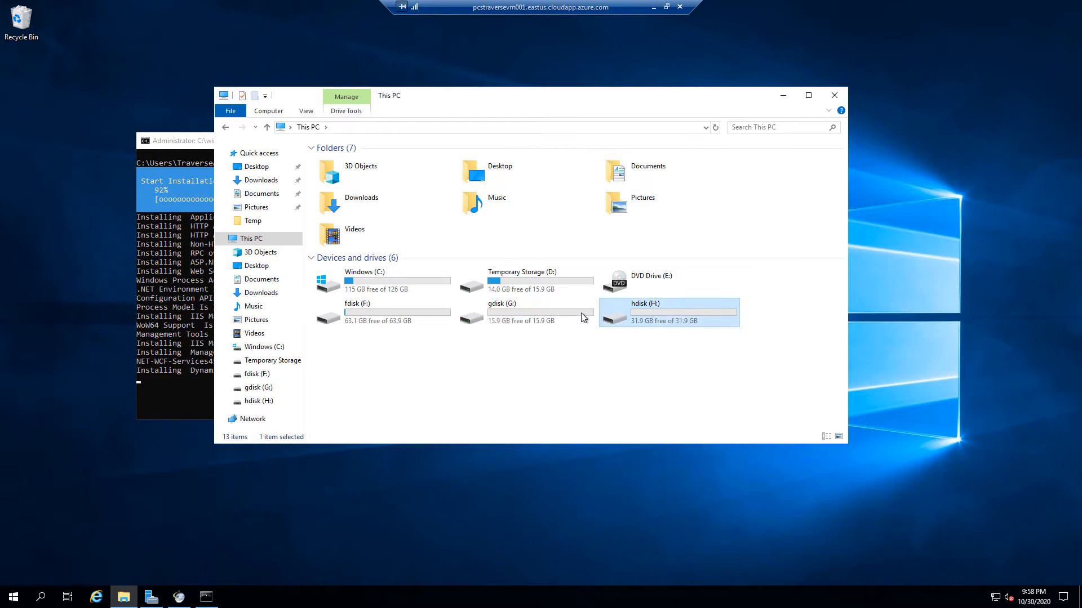
click(550, 317)
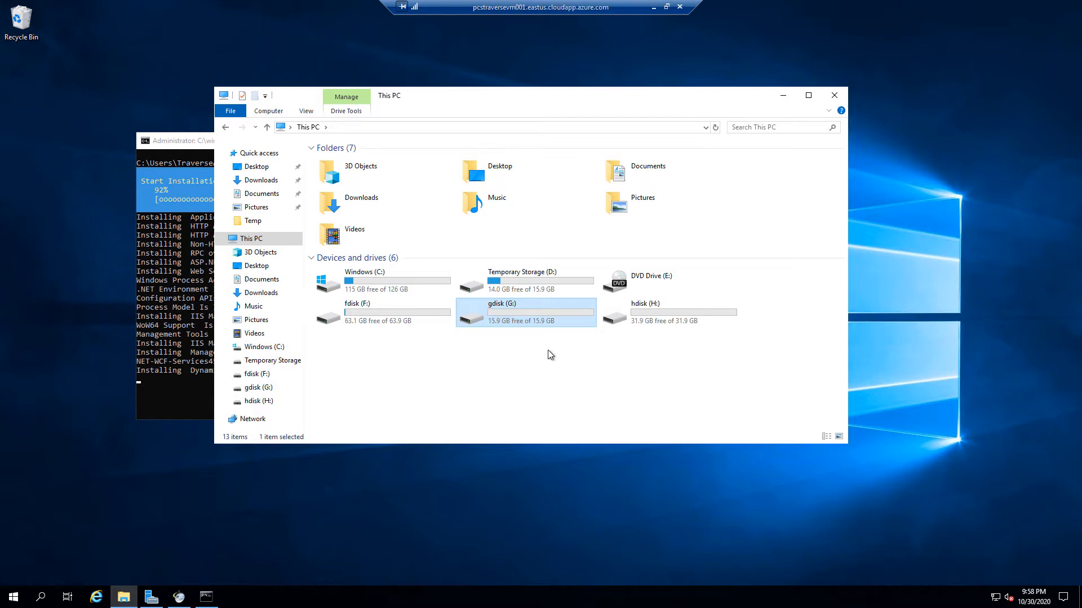
click(669, 313)
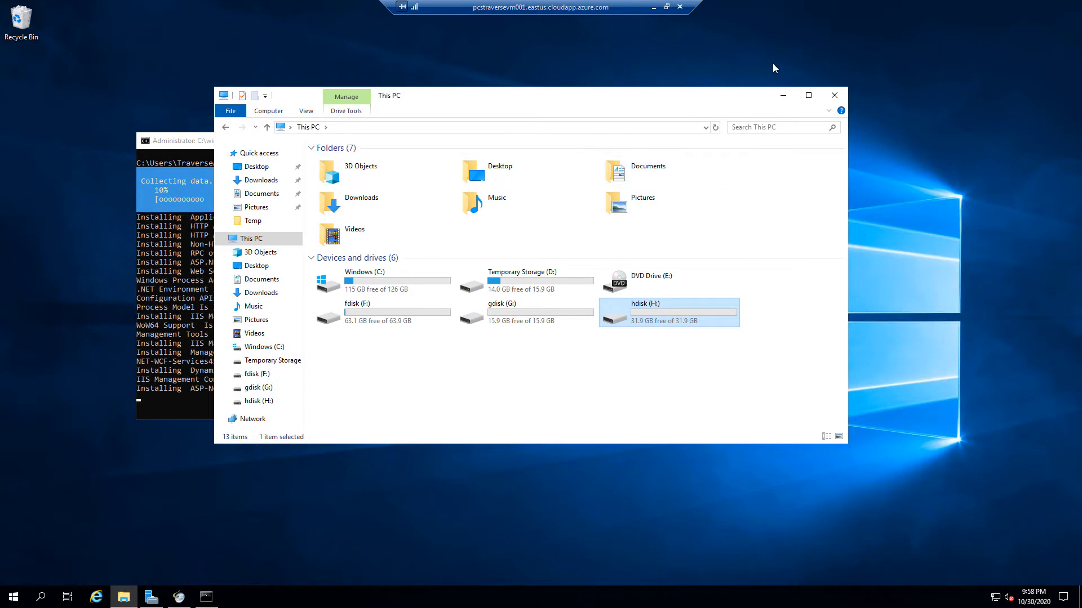
click(782, 95)
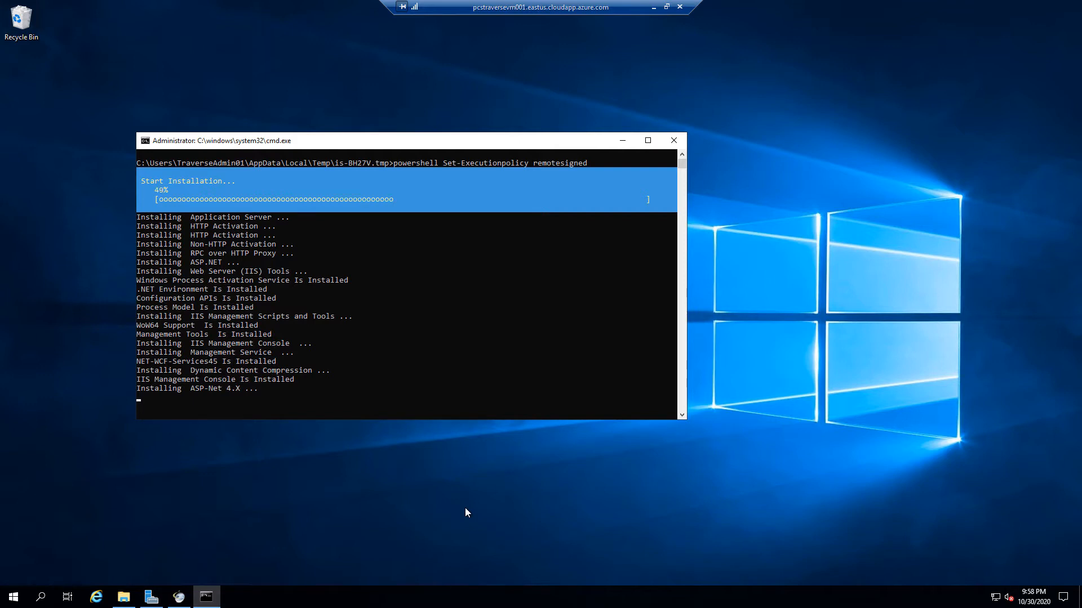
click(653, 7)
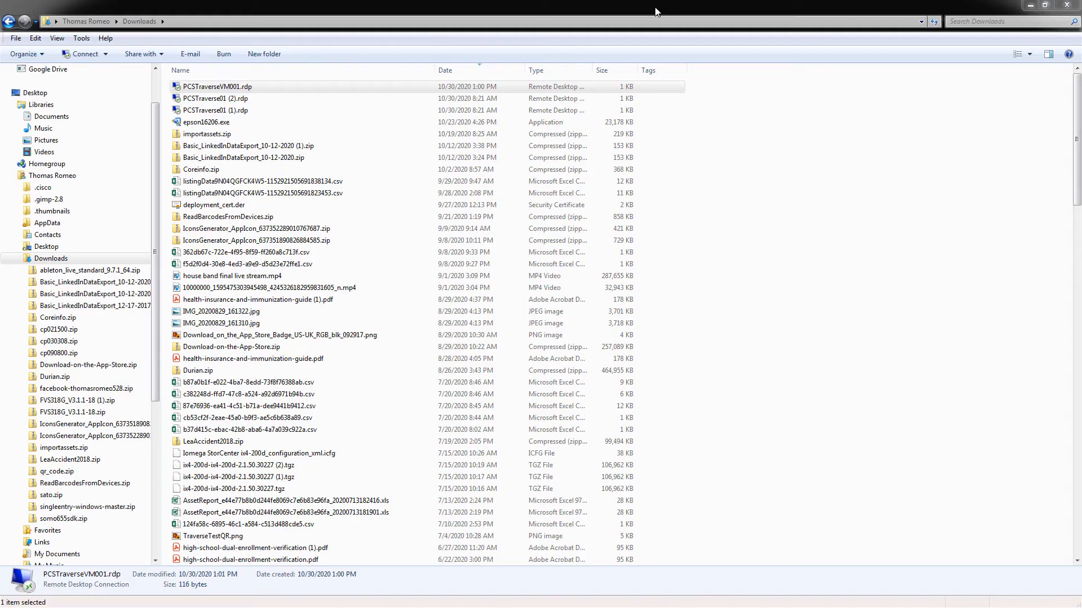
In the Pricing Calculator, try P4 32 GiB and P6 64 GiB disks, then return to P3 16 GiB
click(1030, 5)
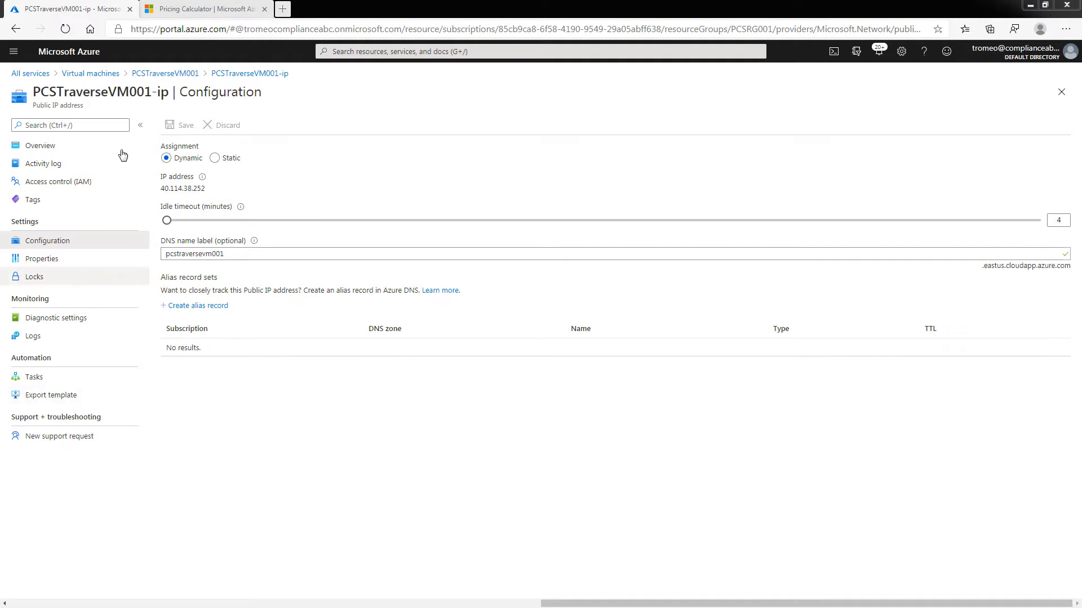
click(200, 11)
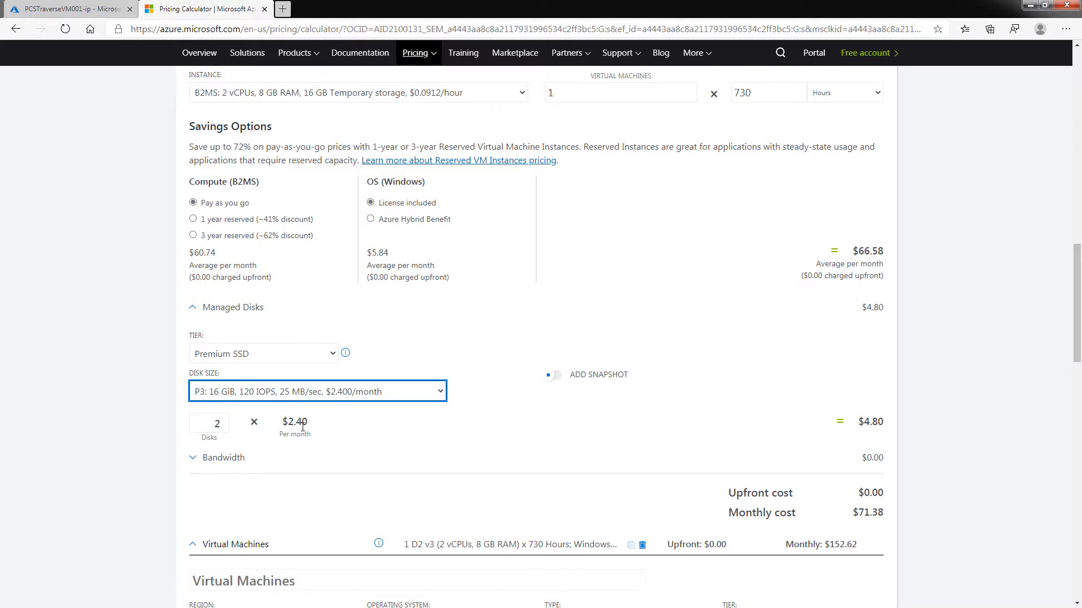
click(440, 393)
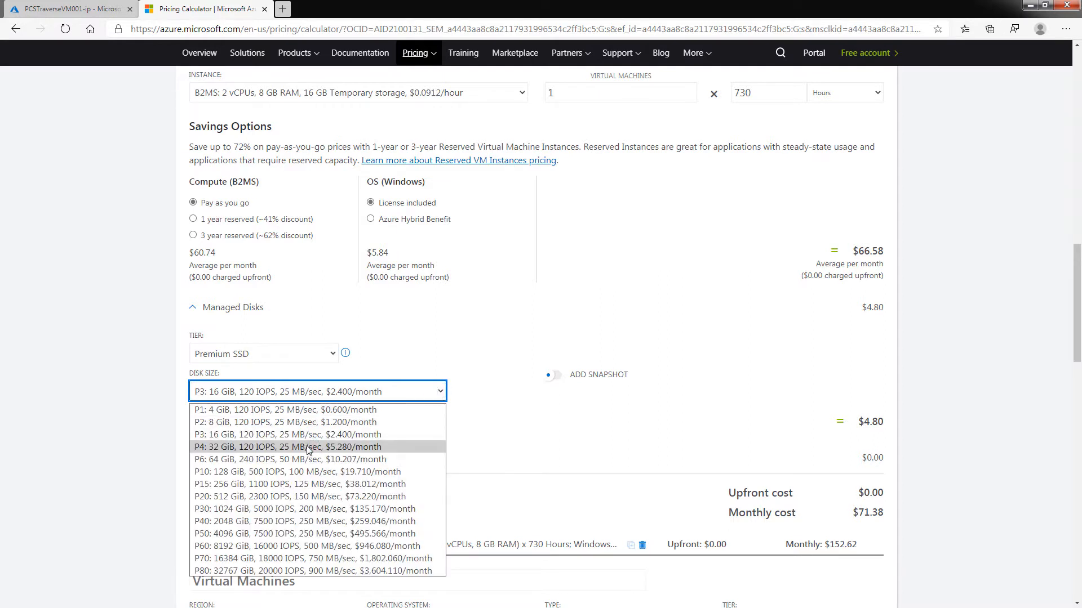
click(307, 448)
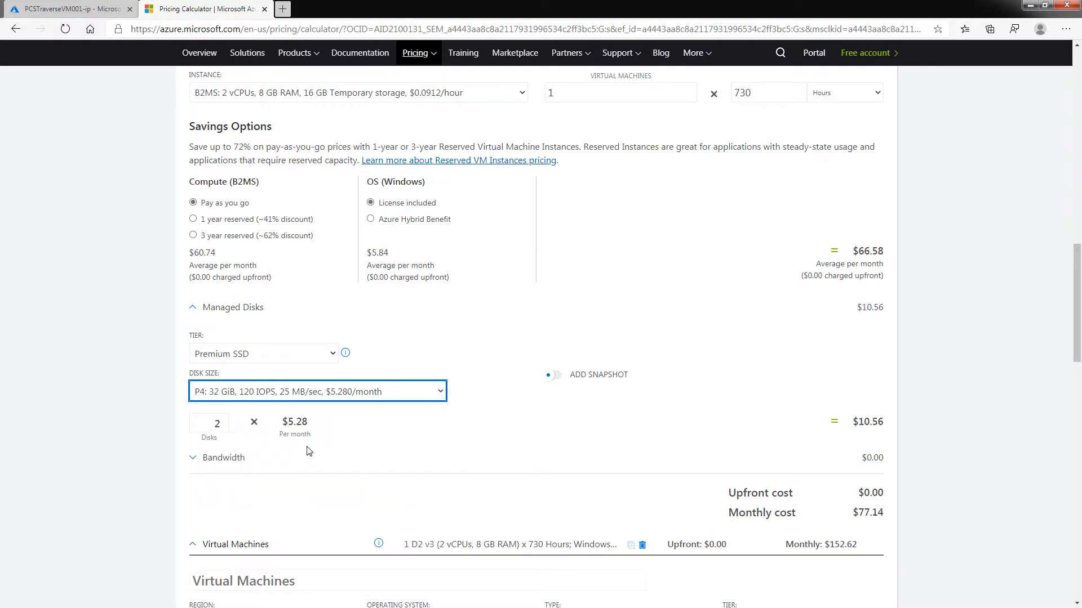
click(441, 393)
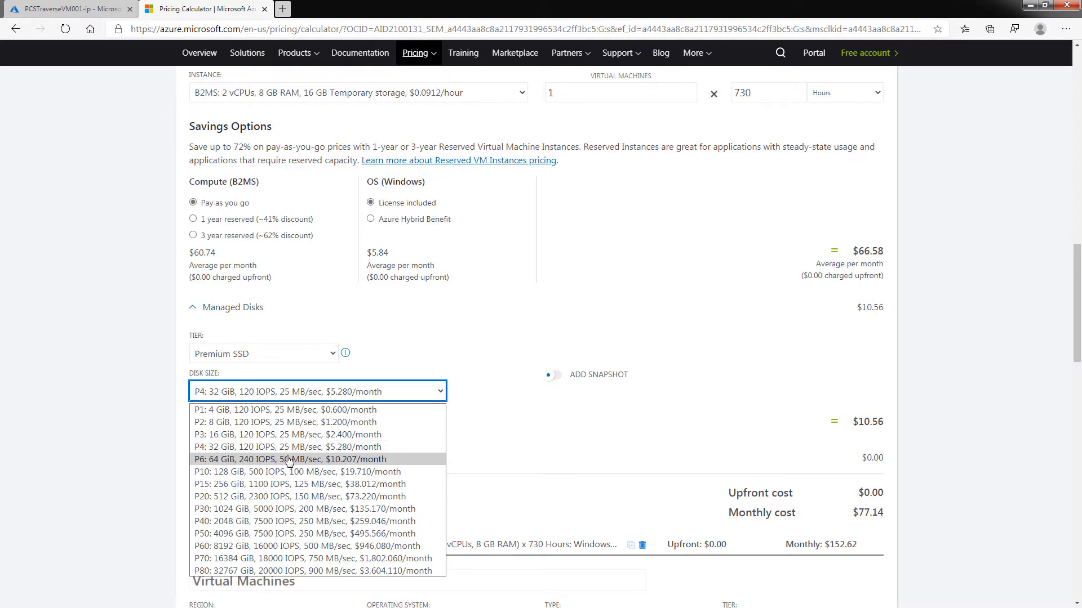
click(272, 458)
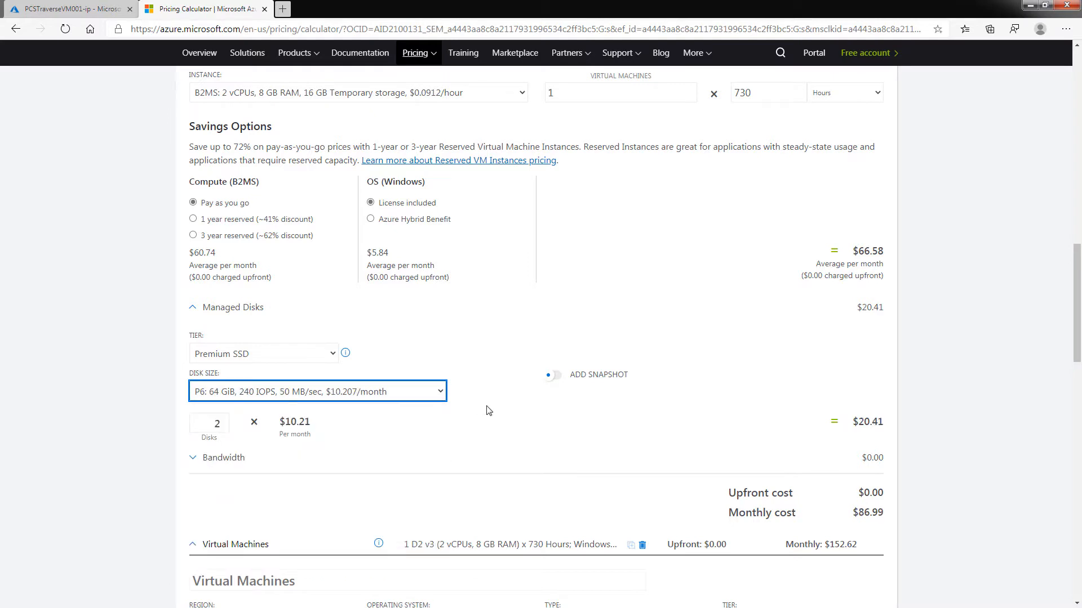
click(442, 396)
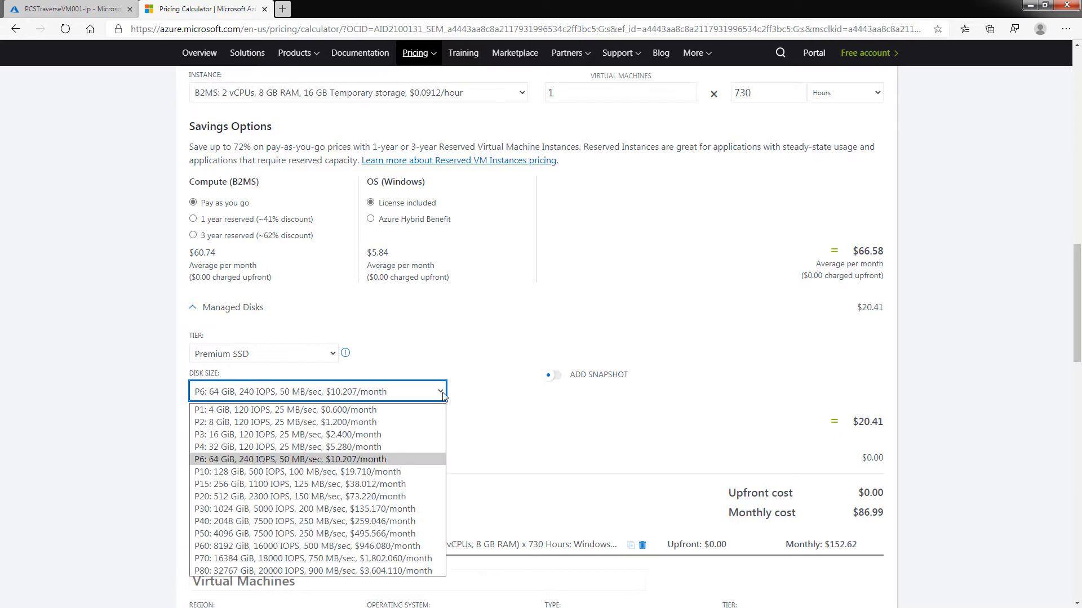
click(294, 447)
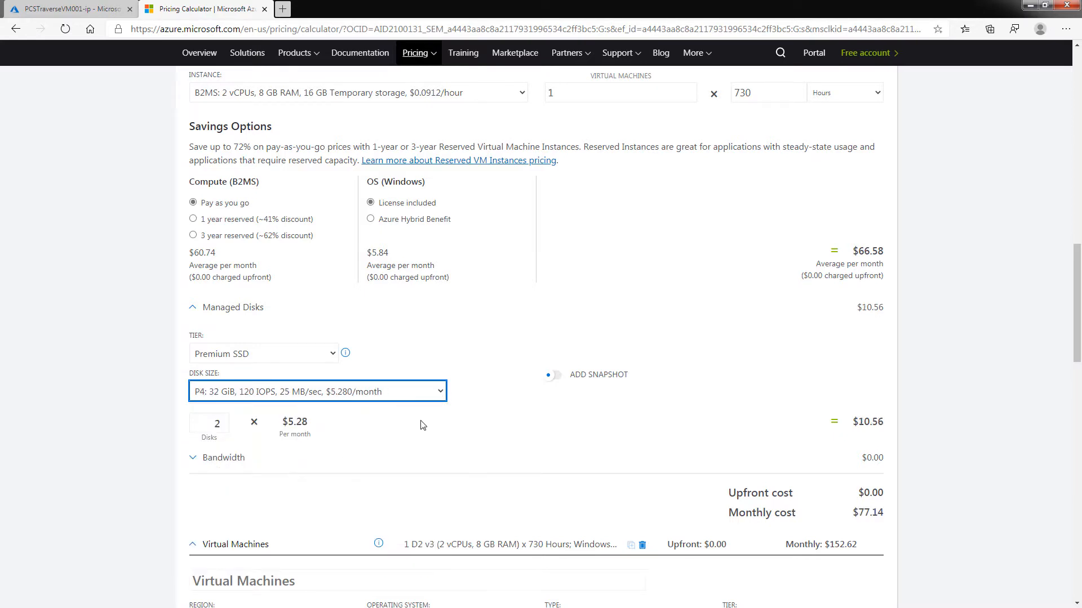
click(441, 394)
click(275, 435)
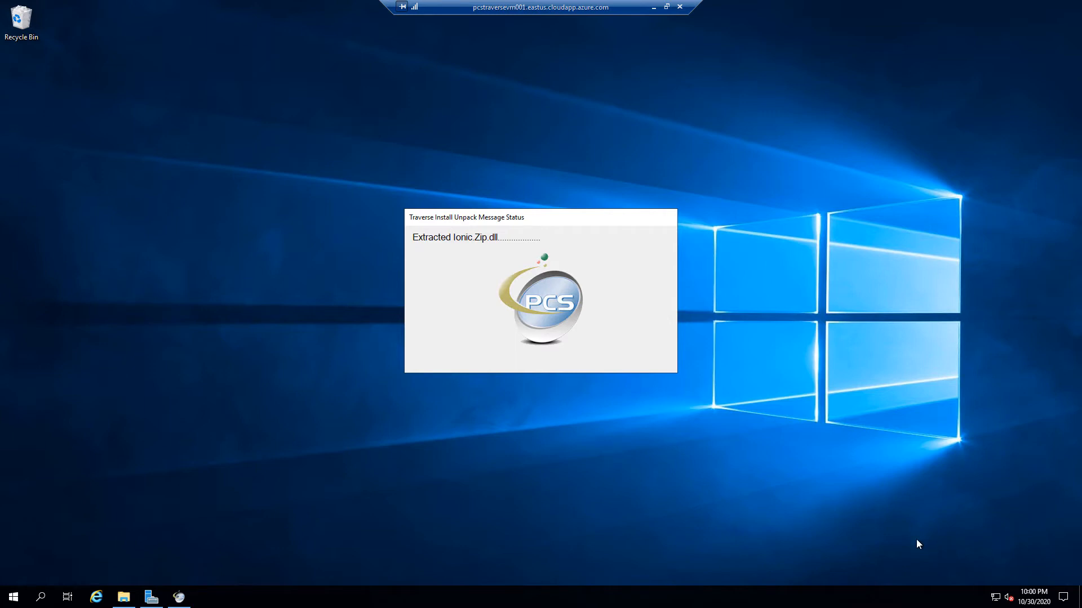
Move the This PC window aside and minimize it while the Traverse files unpack
click(124, 596)
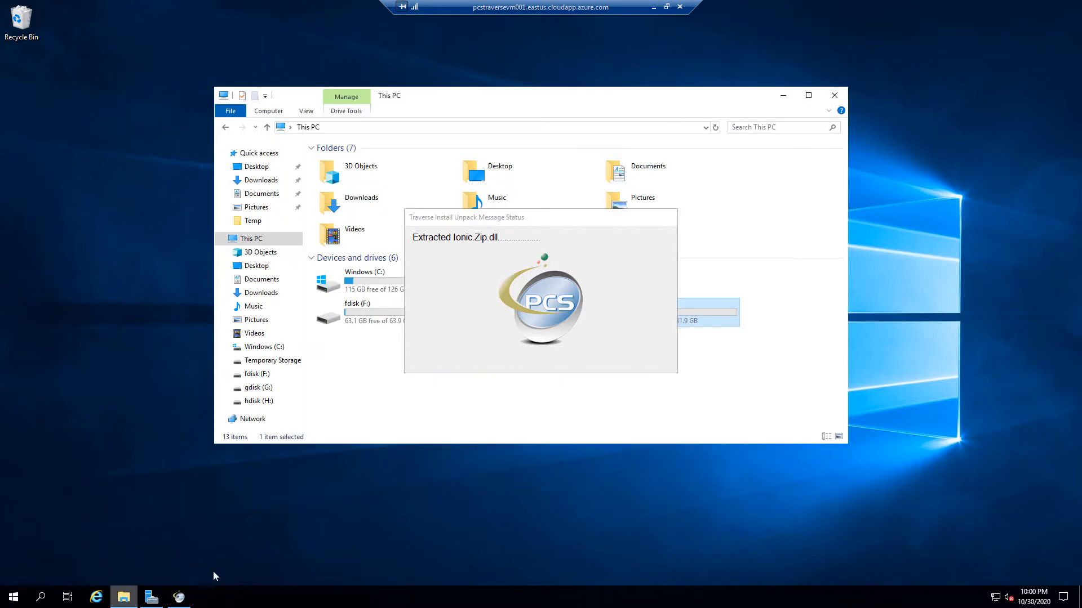
drag(695, 99, 904, 36)
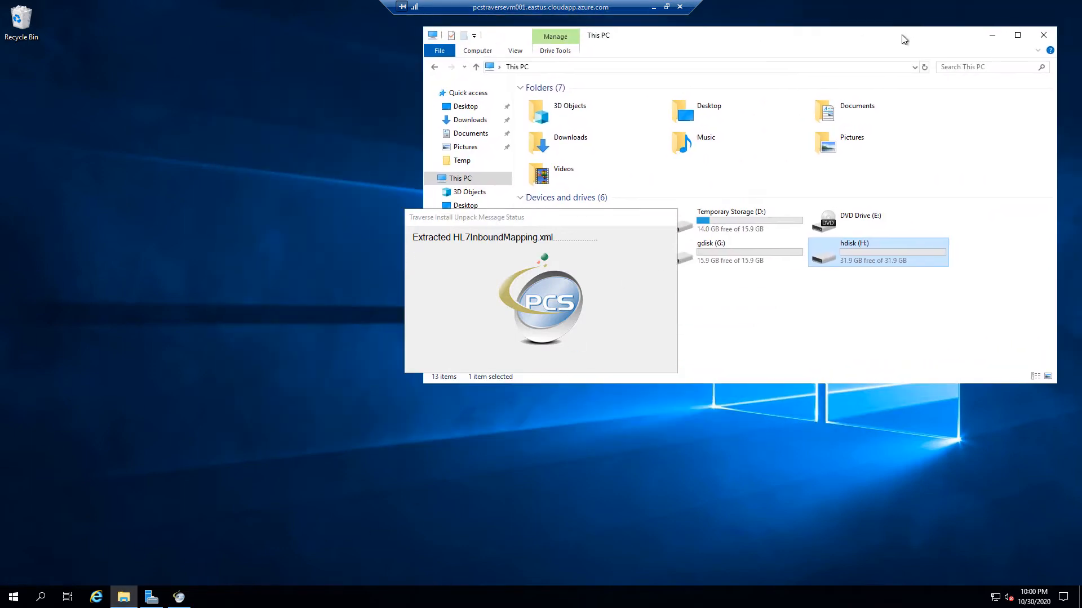
click(993, 38)
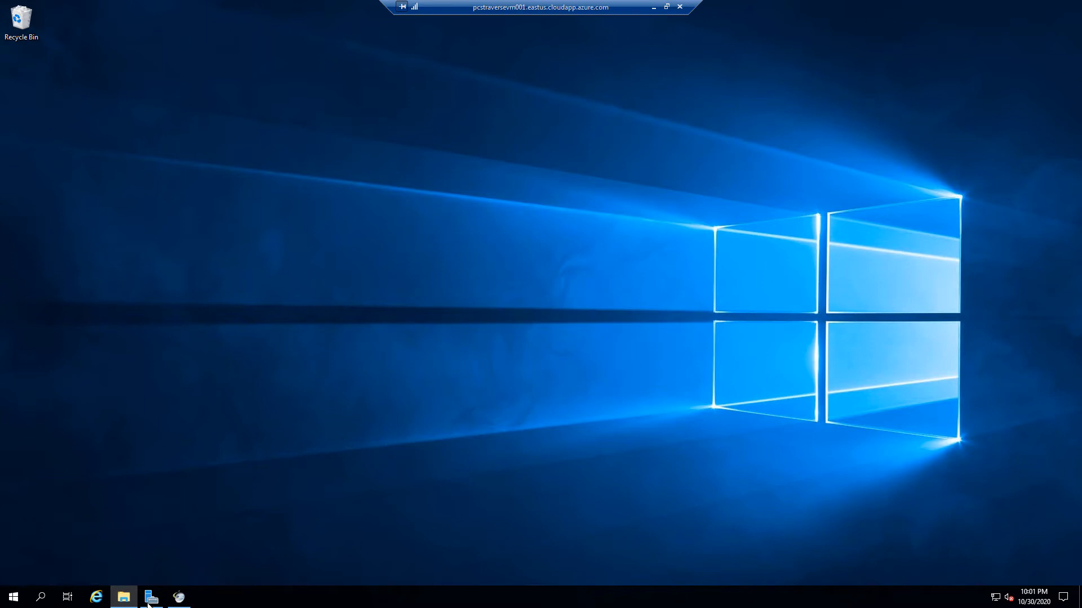
Put the This PC window away and accept the Config Manager license agreement
click(123, 597)
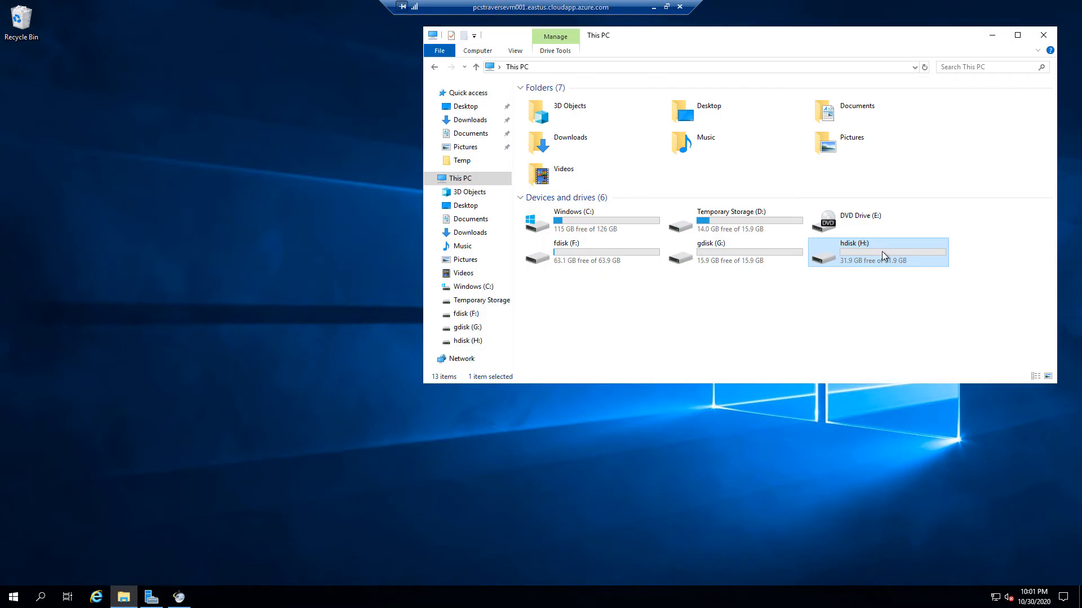
click(992, 35)
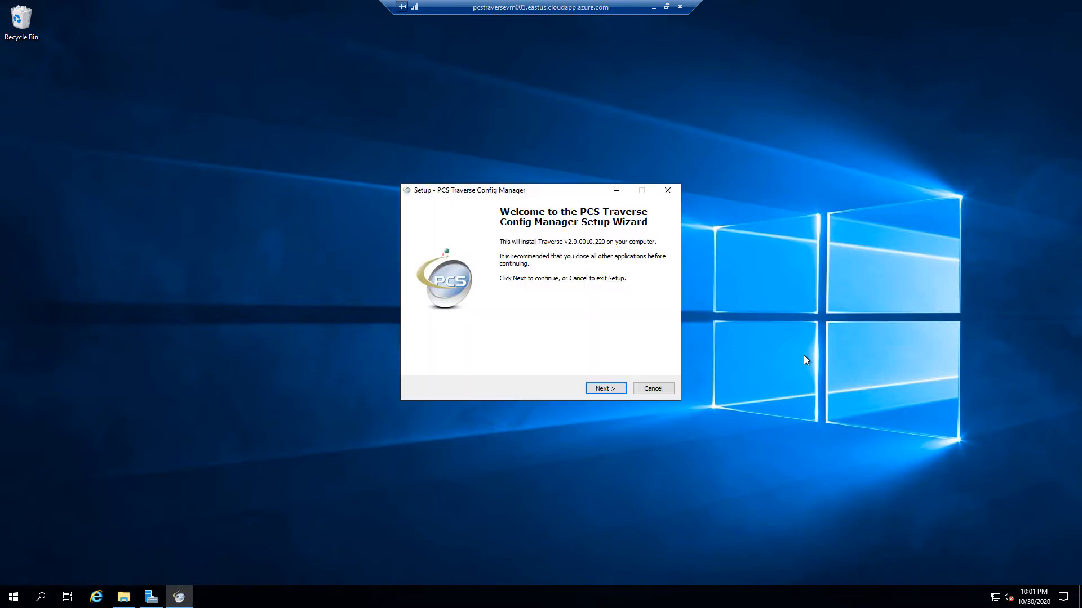
click(619, 388)
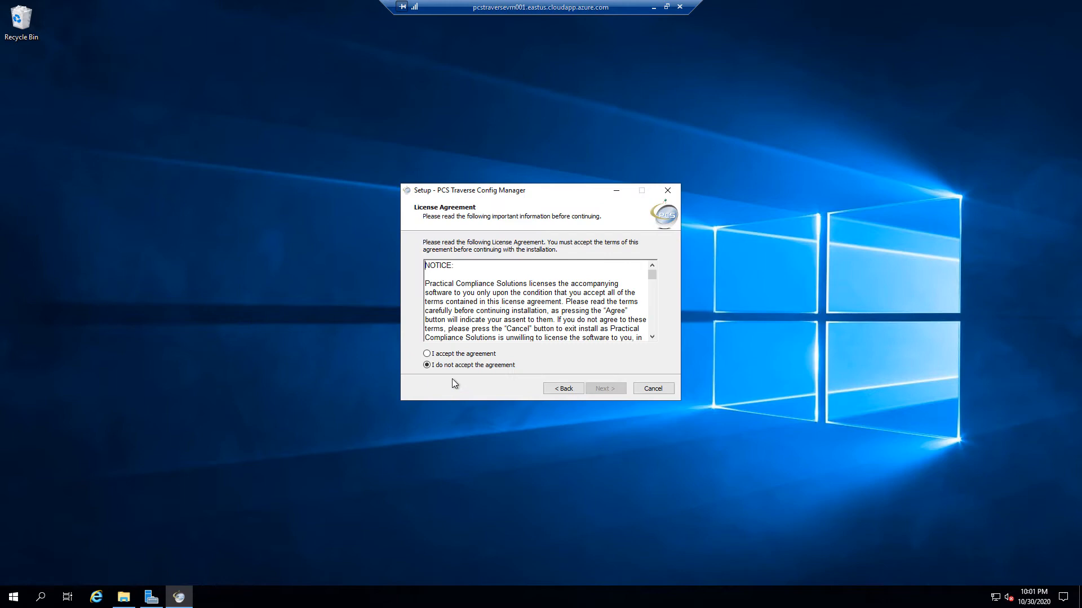
click(473, 354)
click(617, 388)
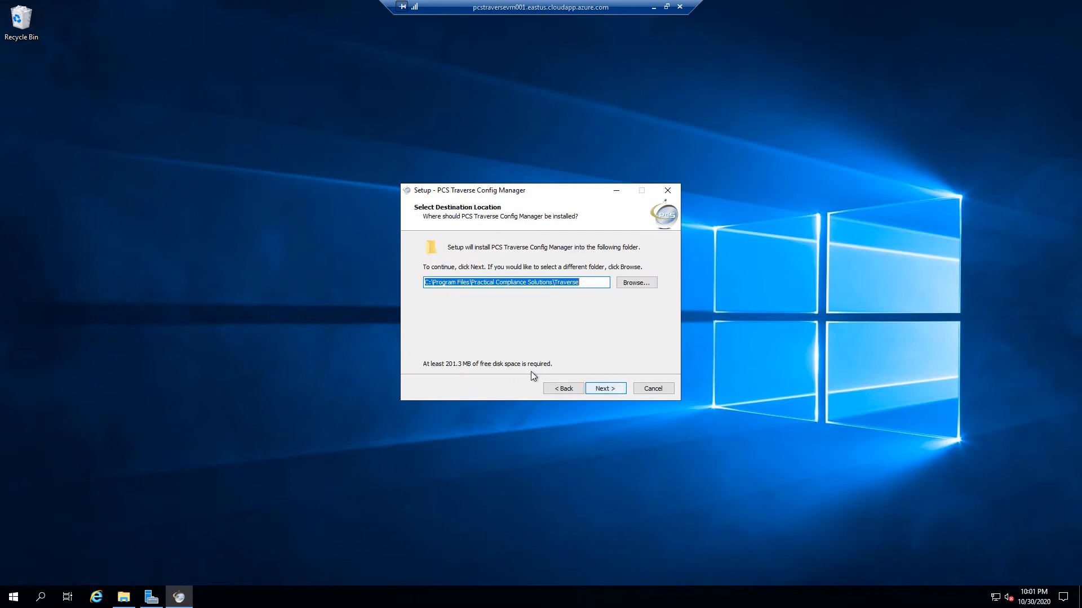
Install Config Manager to h:\Program Files\Practical Compliance Solutions\Traverse with a desktop shortcut, then finish
click(603, 283)
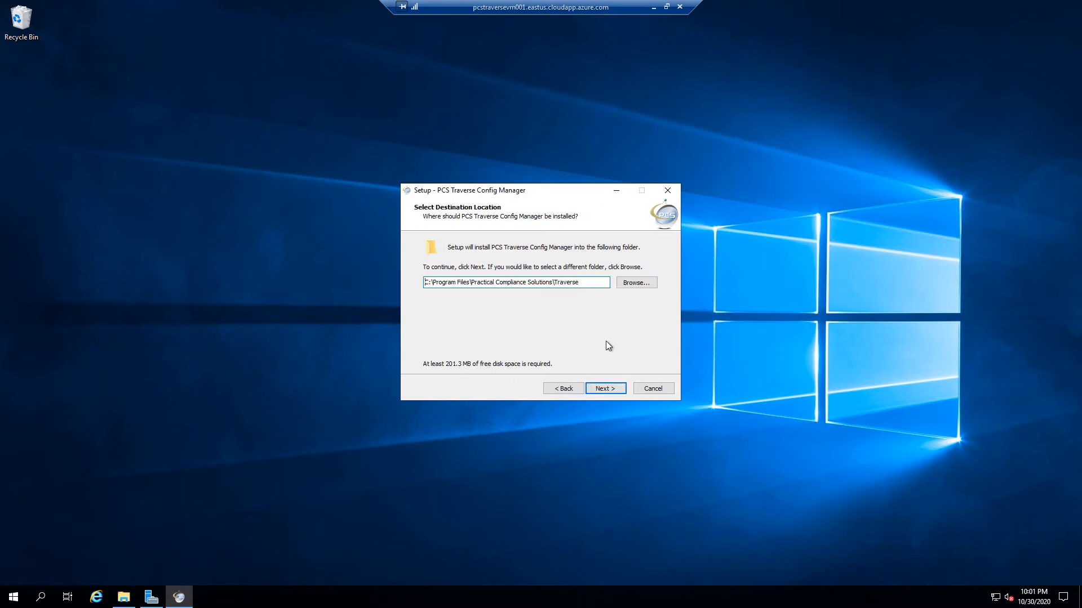
key(Delete)
text(h)
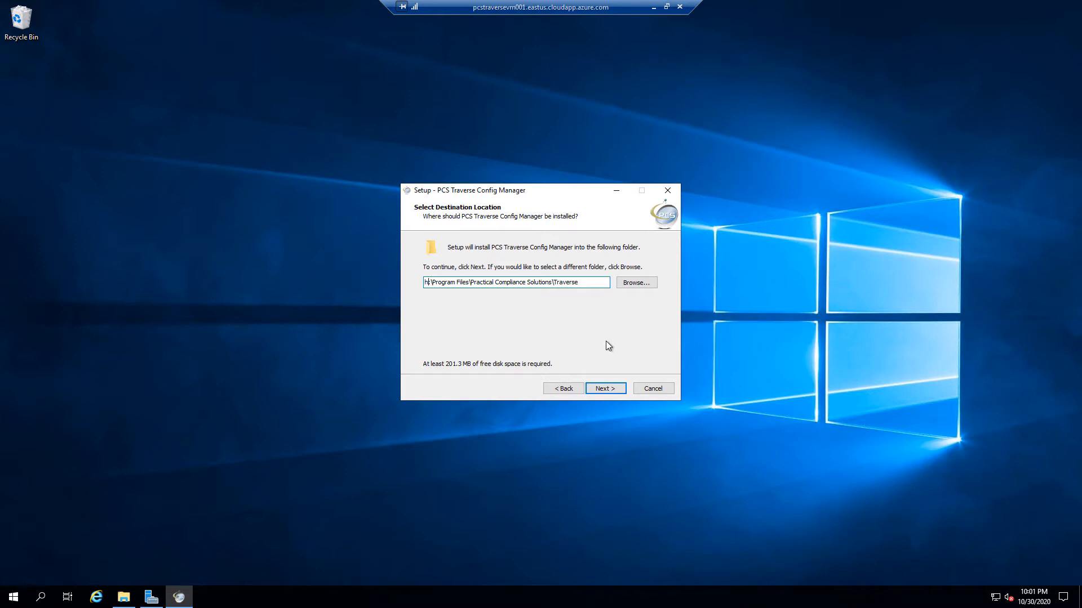
click(614, 388)
click(612, 387)
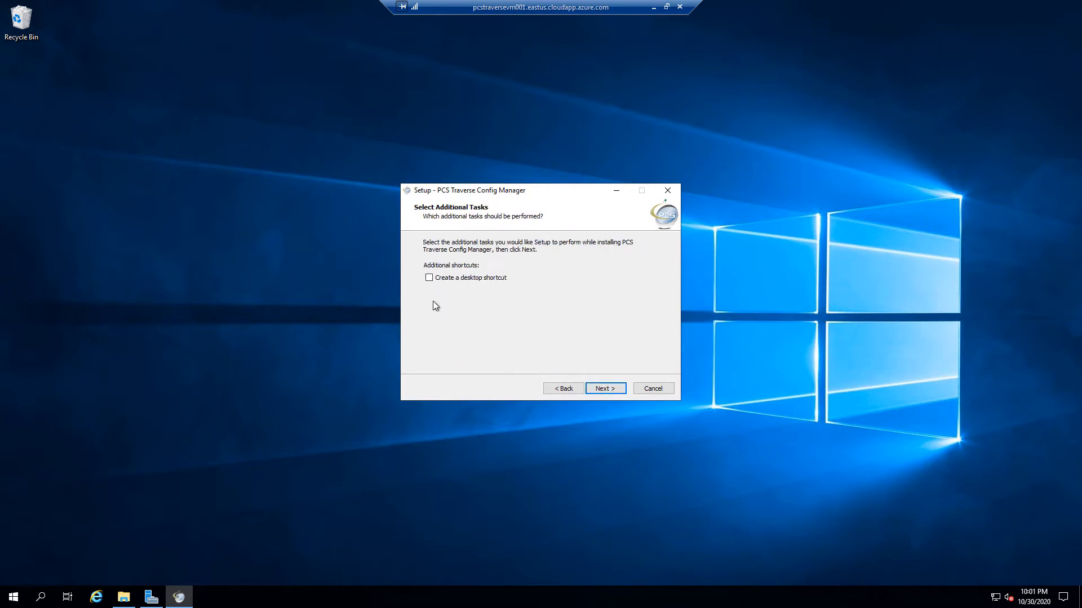
click(429, 278)
click(609, 389)
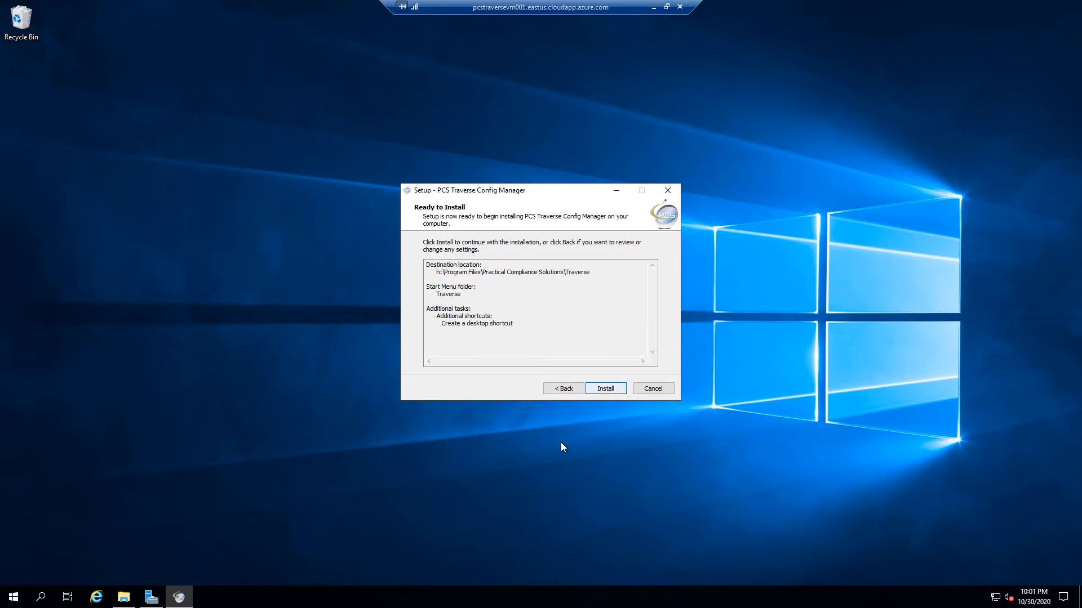
click(608, 393)
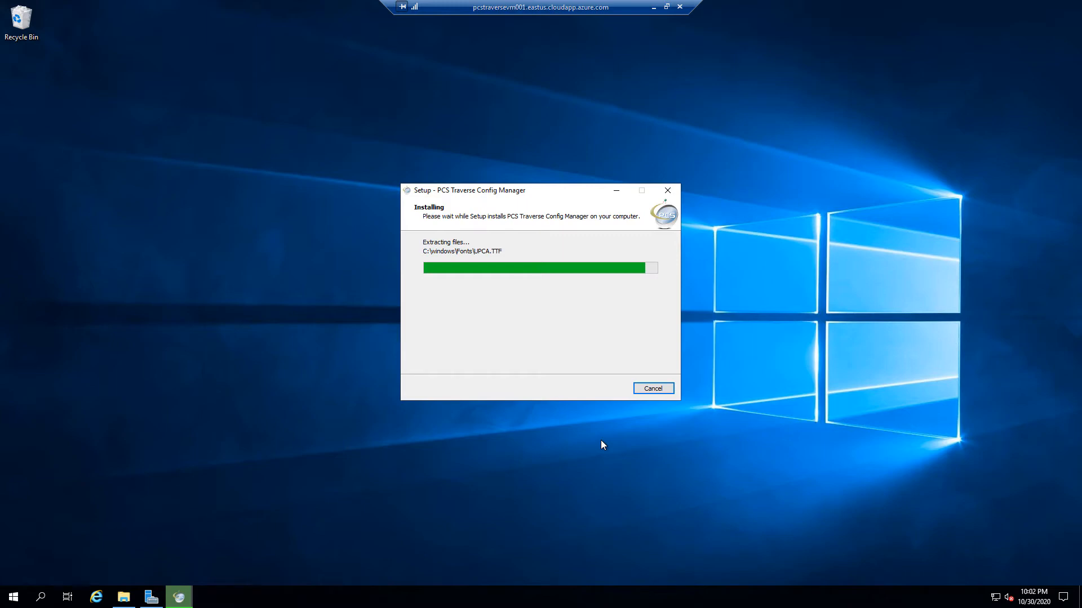
key(Return)
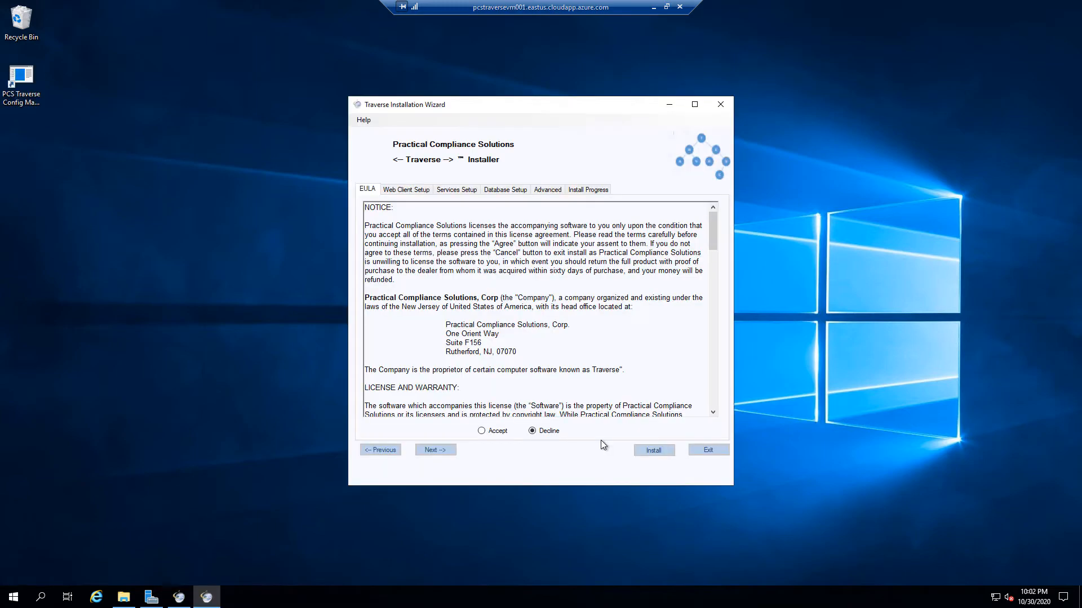
Accept the Traverse EULA, dismiss the blank SQL Server warning, and advance to Database Setup
click(480, 431)
click(446, 453)
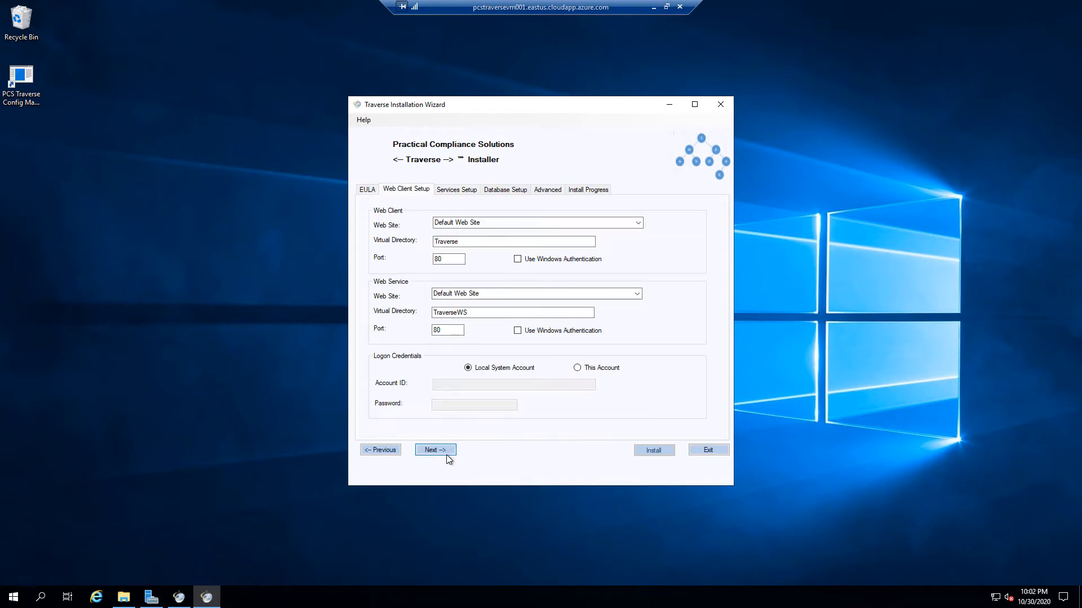
click(384, 452)
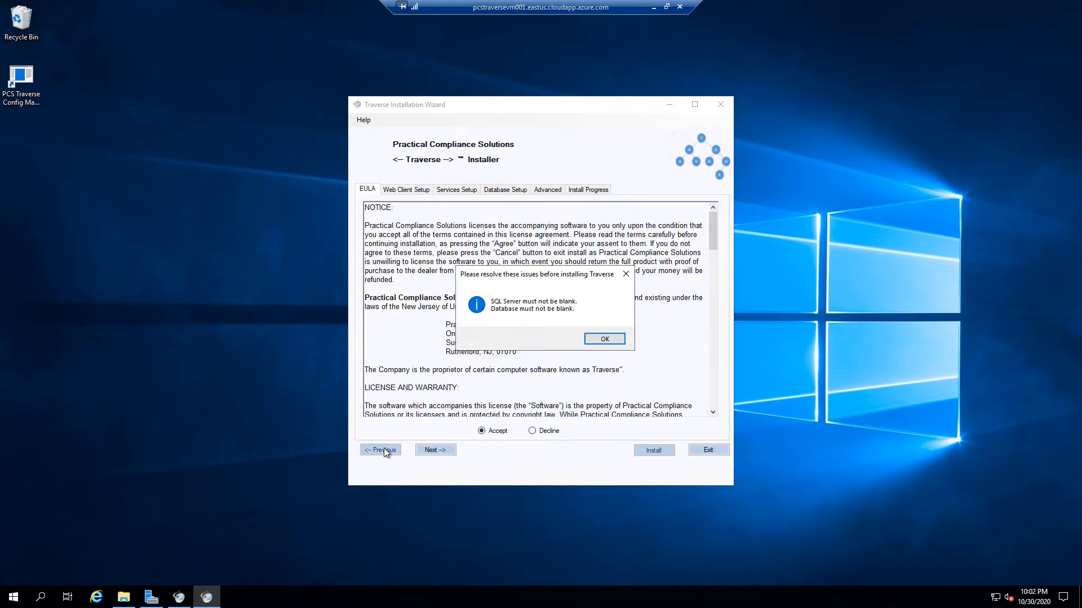
click(615, 337)
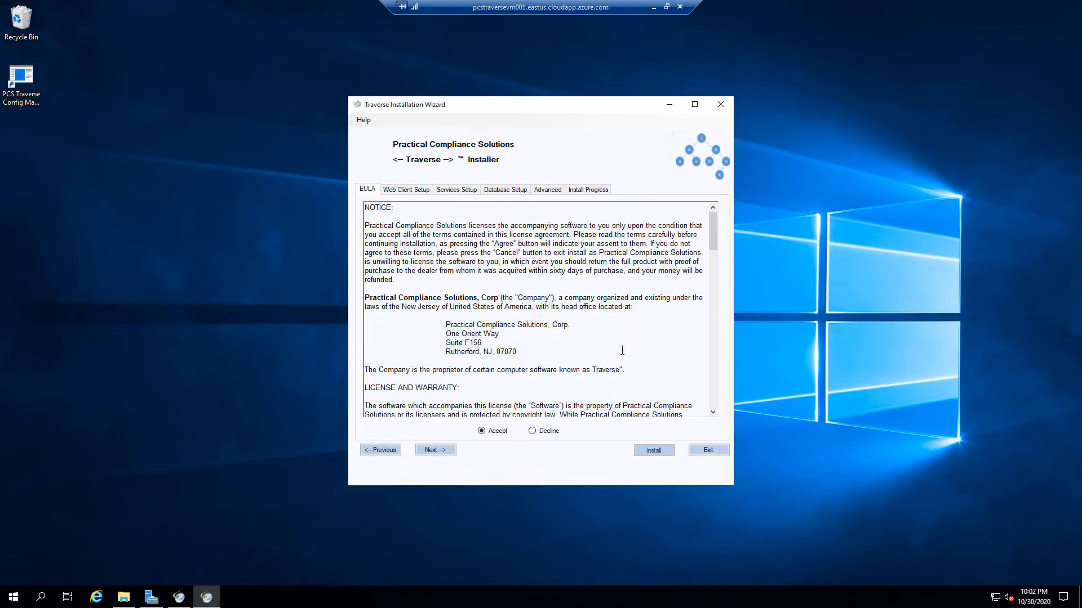
click(446, 451)
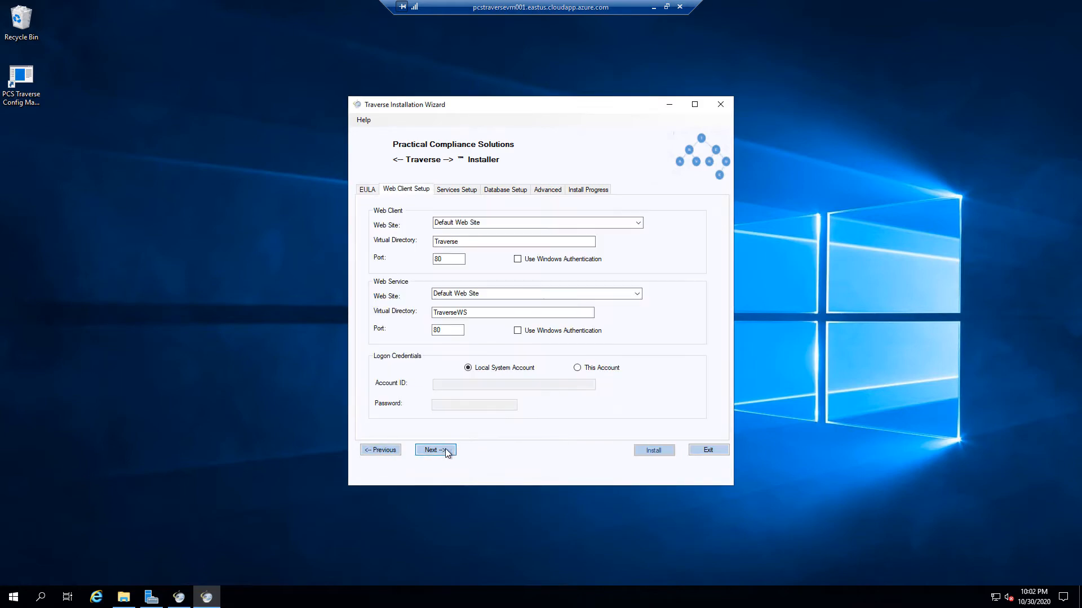
click(445, 451)
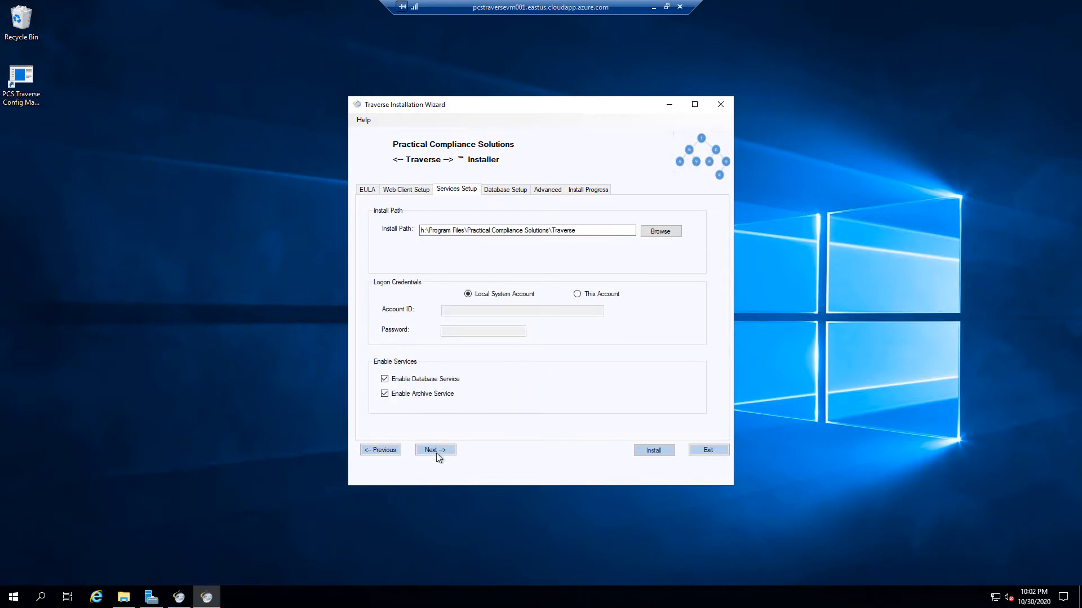
click(436, 453)
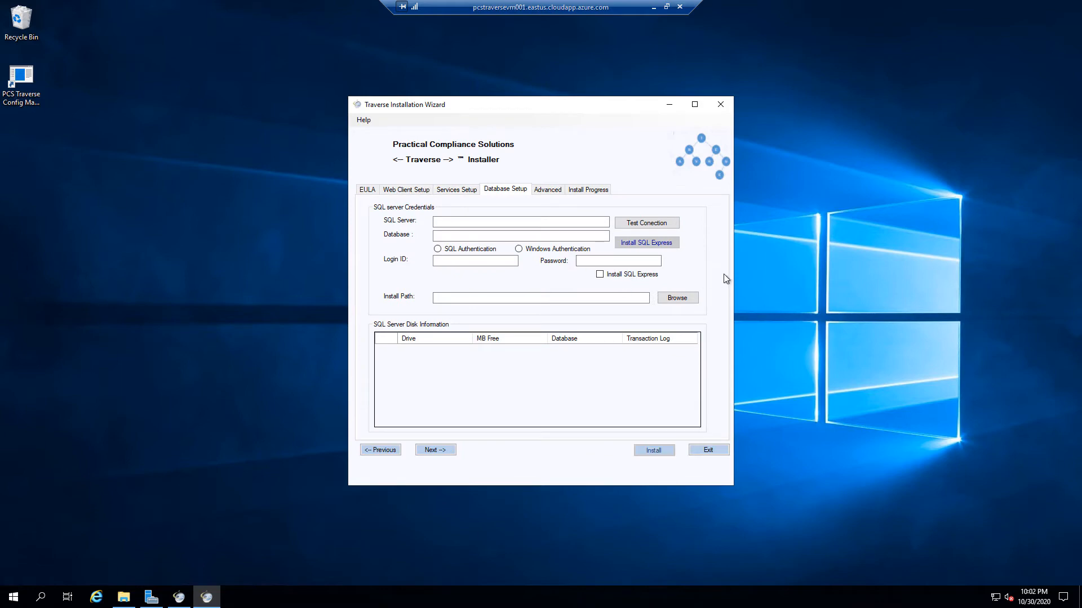
Enable Install SQL Express and change its install path from C: to f:\SQLExpressDirs
click(600, 275)
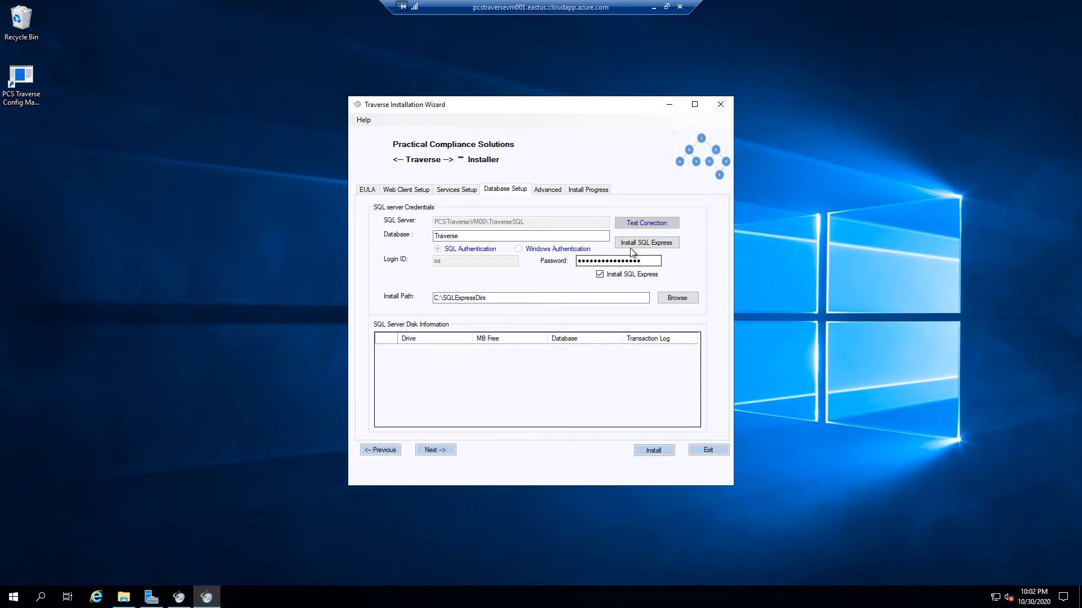
click(520, 298)
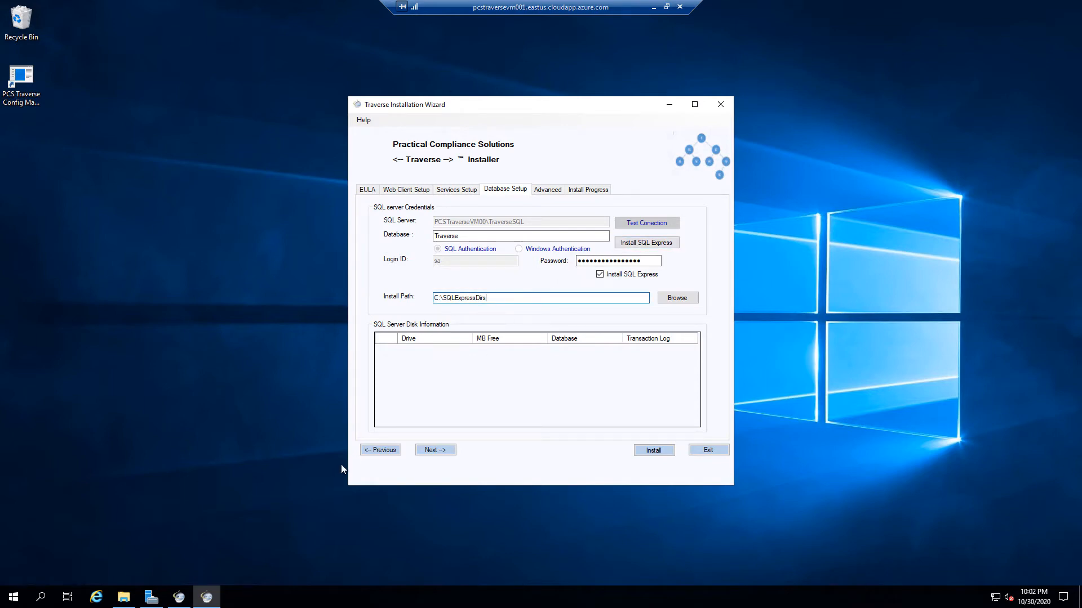
click(123, 597)
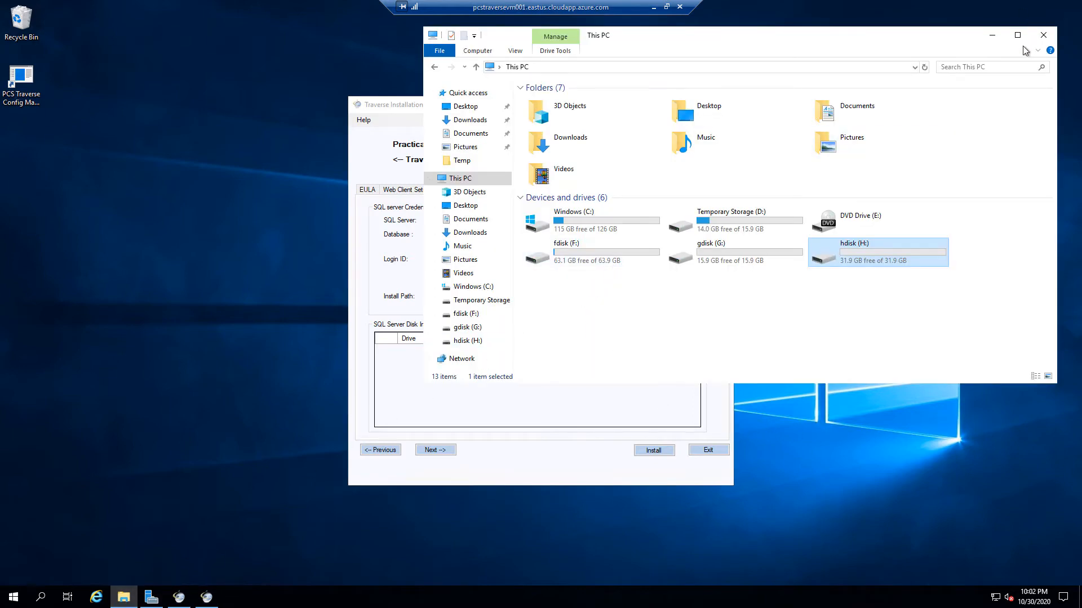
click(993, 36)
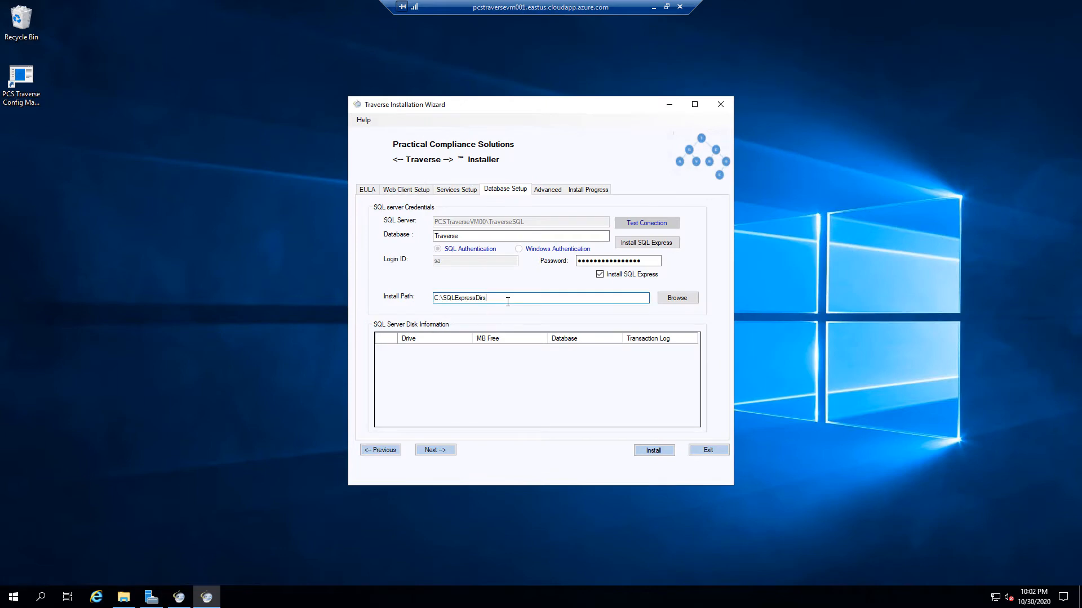
key(Home)
text(f)
key(Delete)
Launch the SQL Express installer and download the setup media to C:\SQLServer2017Media
click(666, 246)
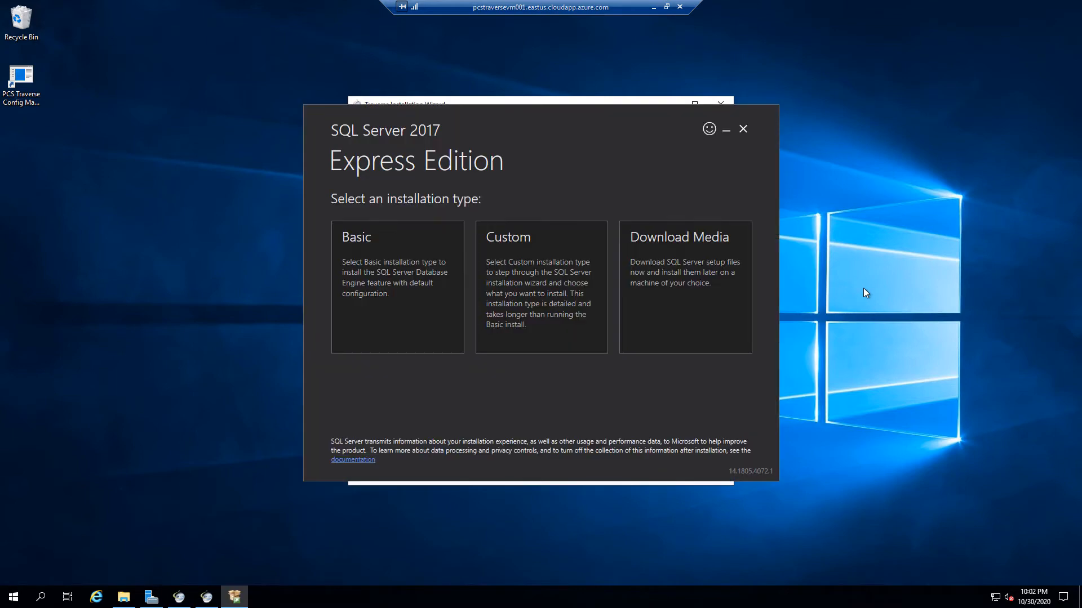
click(687, 327)
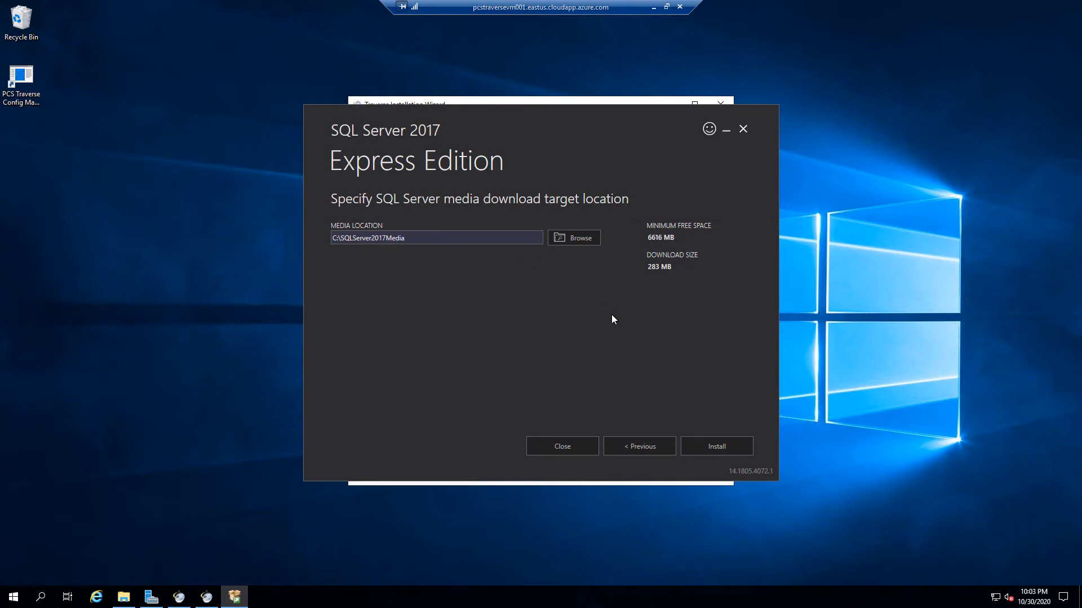
click(710, 445)
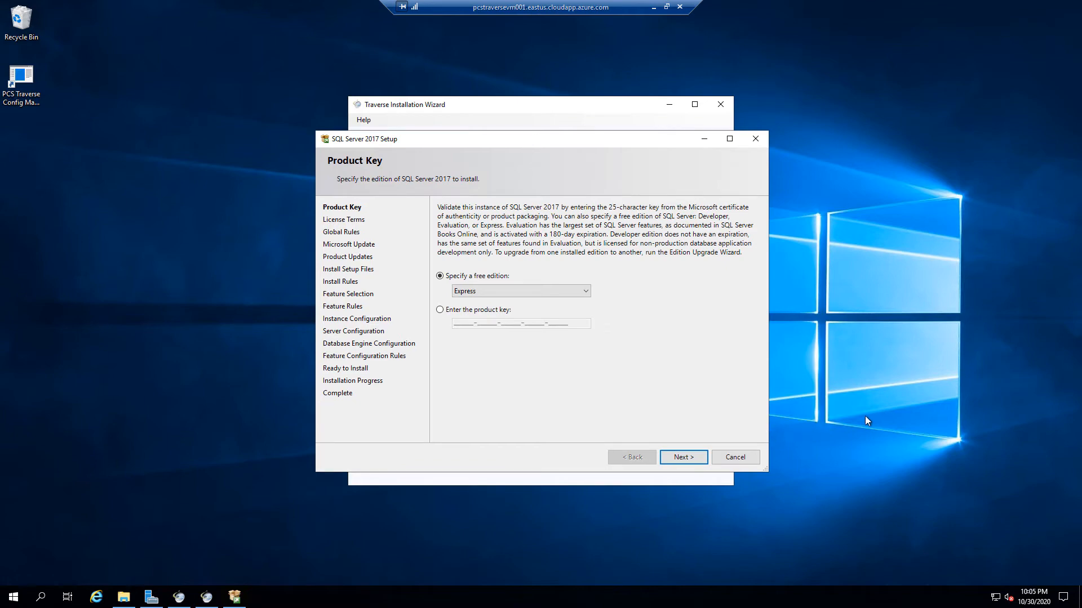
Keep the Express edition, accept the license terms, and pass the update and install rule checks
click(677, 456)
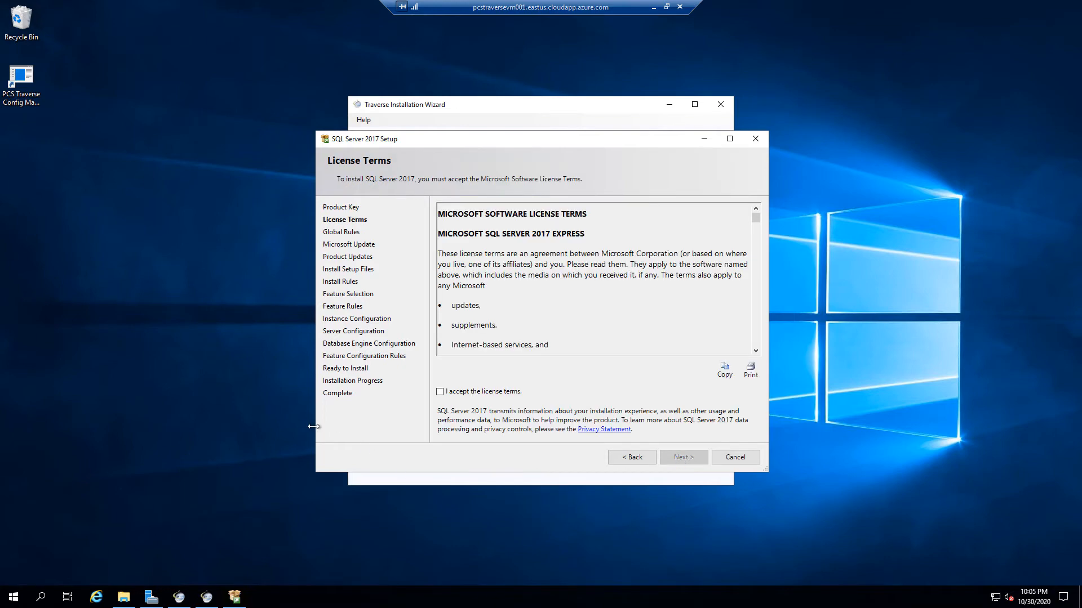
click(464, 390)
click(690, 462)
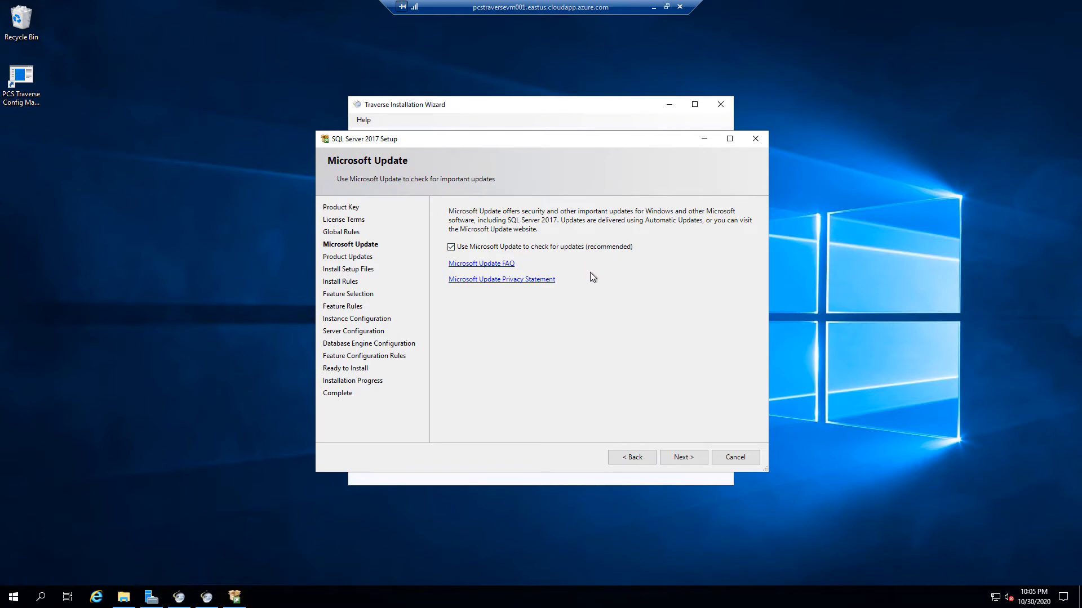
click(681, 457)
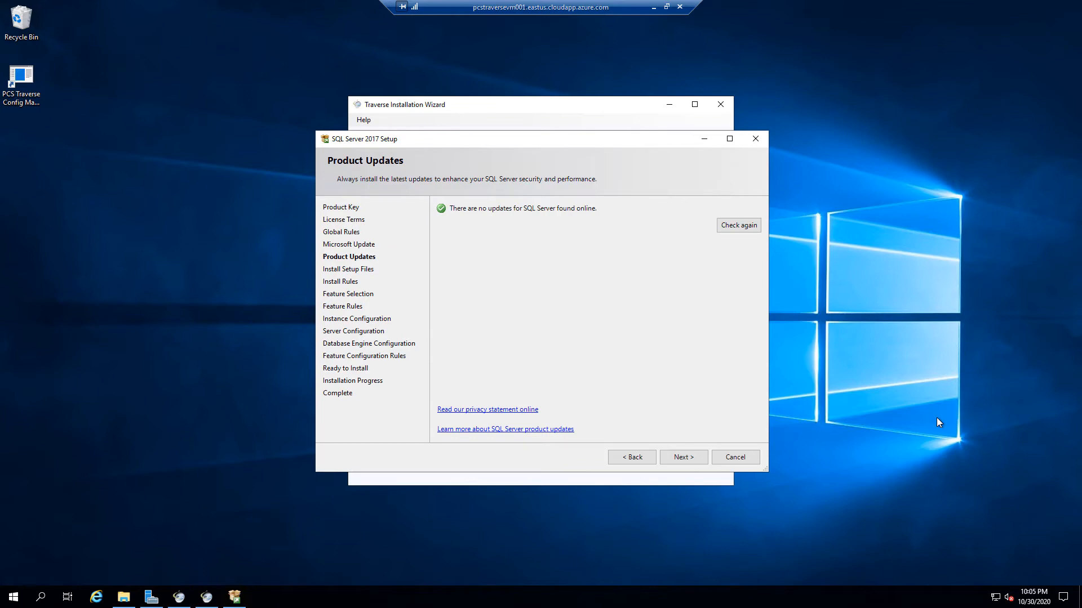
click(685, 457)
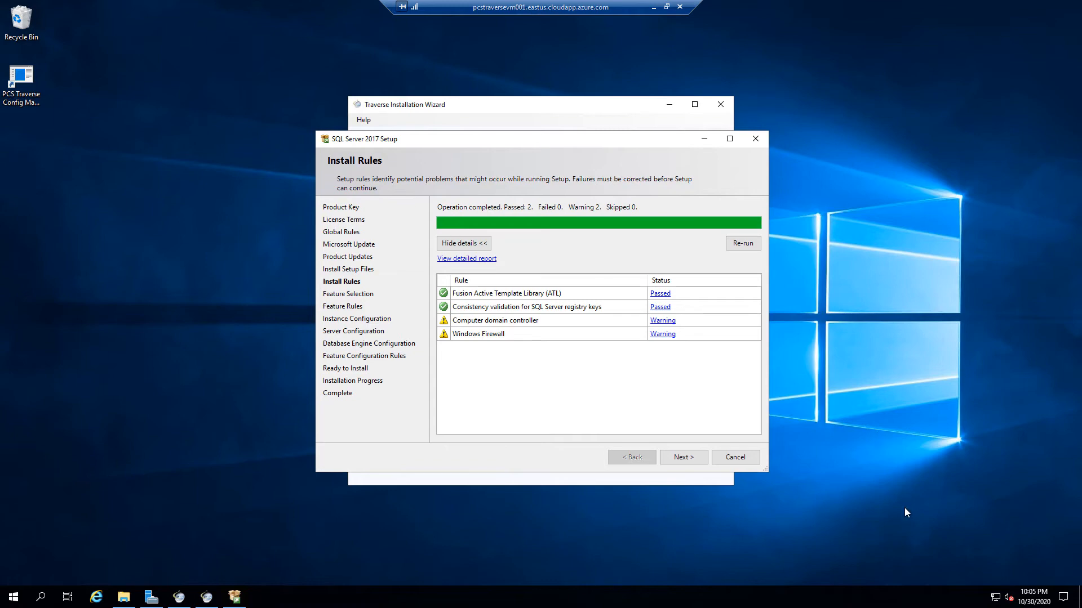
click(690, 457)
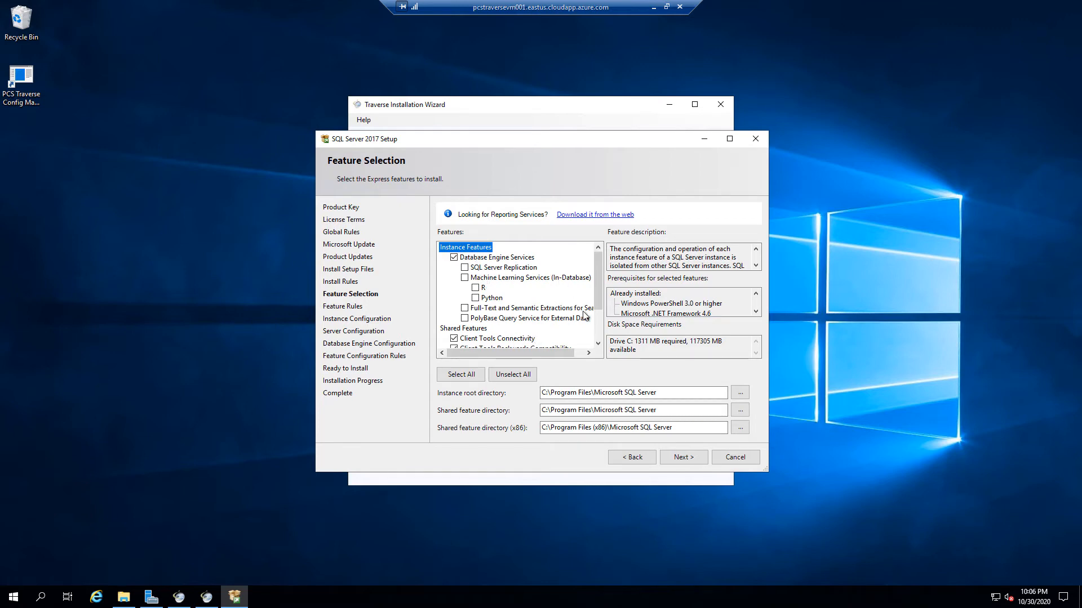
After comparing free drive space, change the instance root directory's drive from C to h:
drag(599, 299, 601, 338)
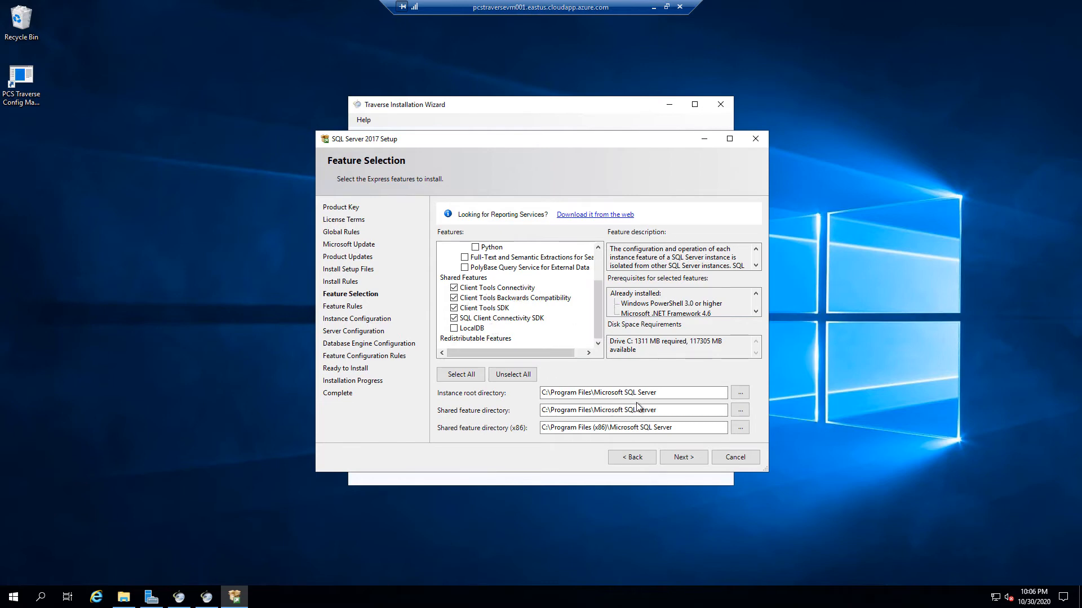
click(672, 392)
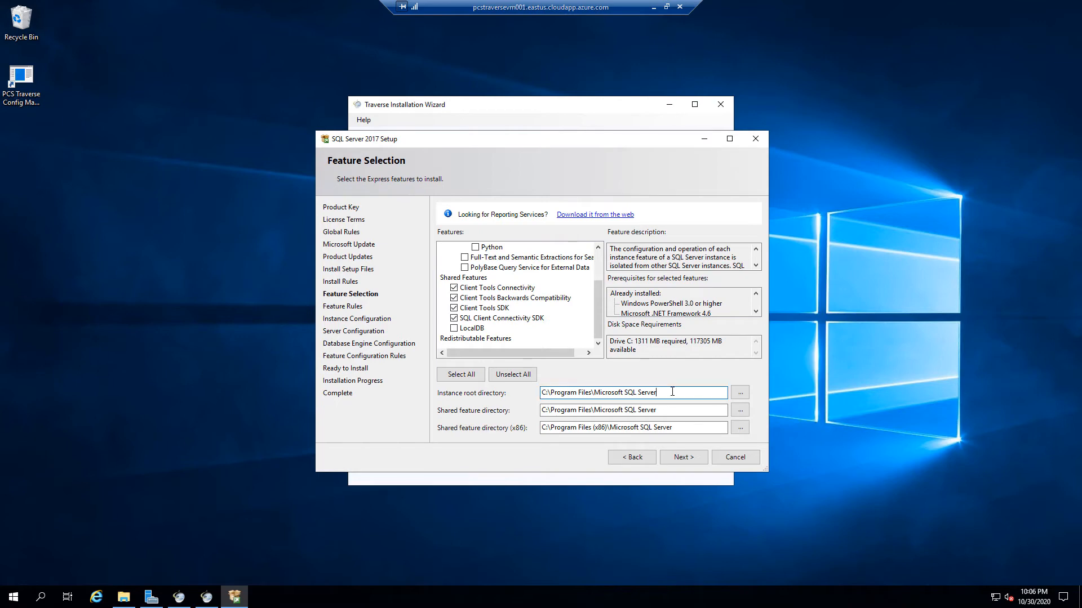
click(124, 596)
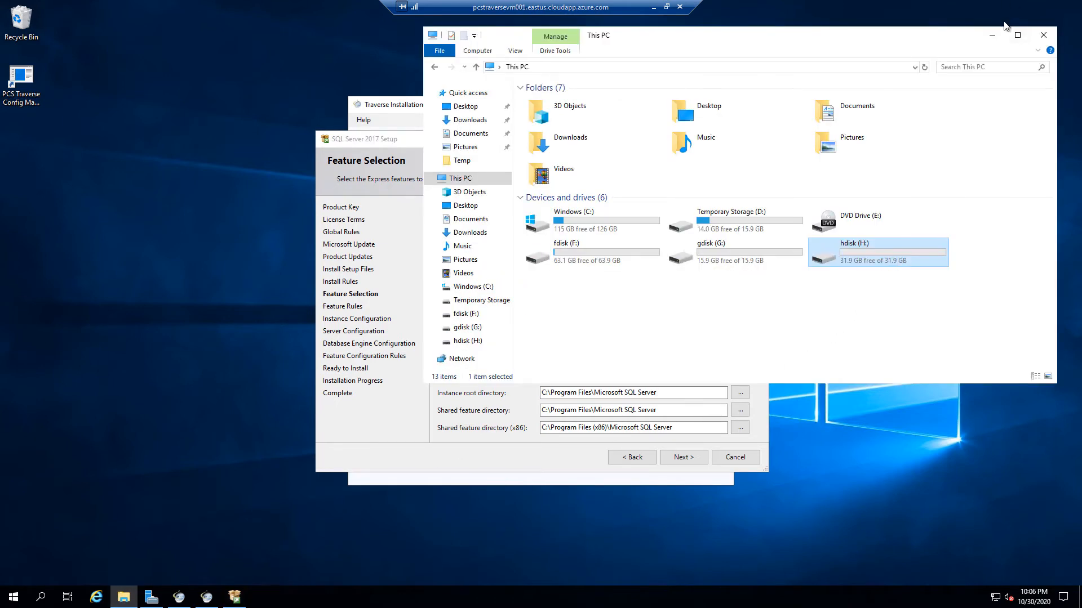
click(992, 35)
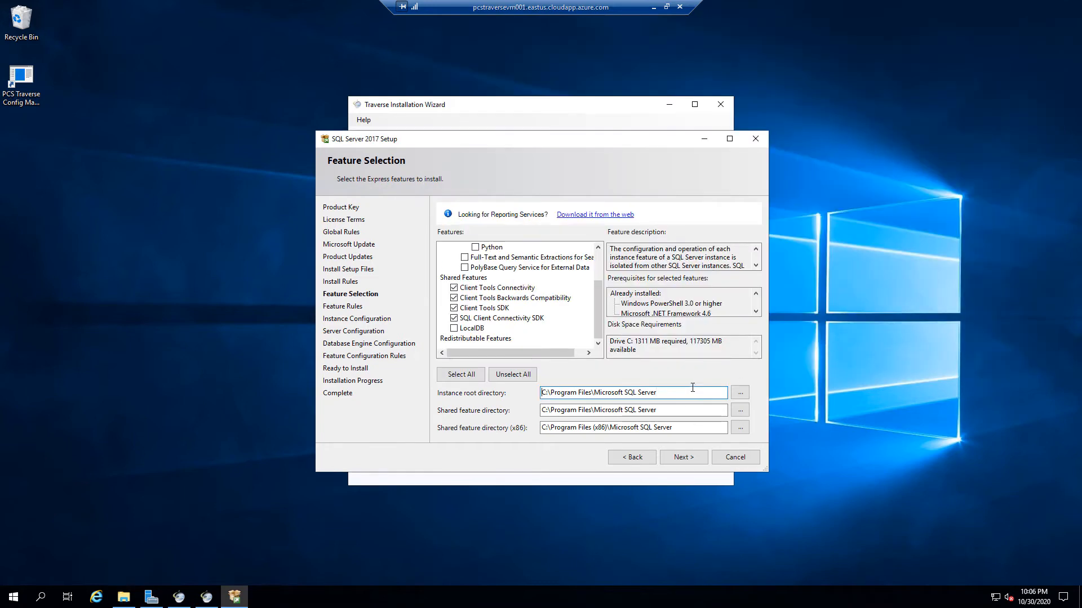
key(Delete)
text(h)
Change the shared feature and x86 shared feature directories to drive h:, then continue to Instance Configuration
click(682, 413)
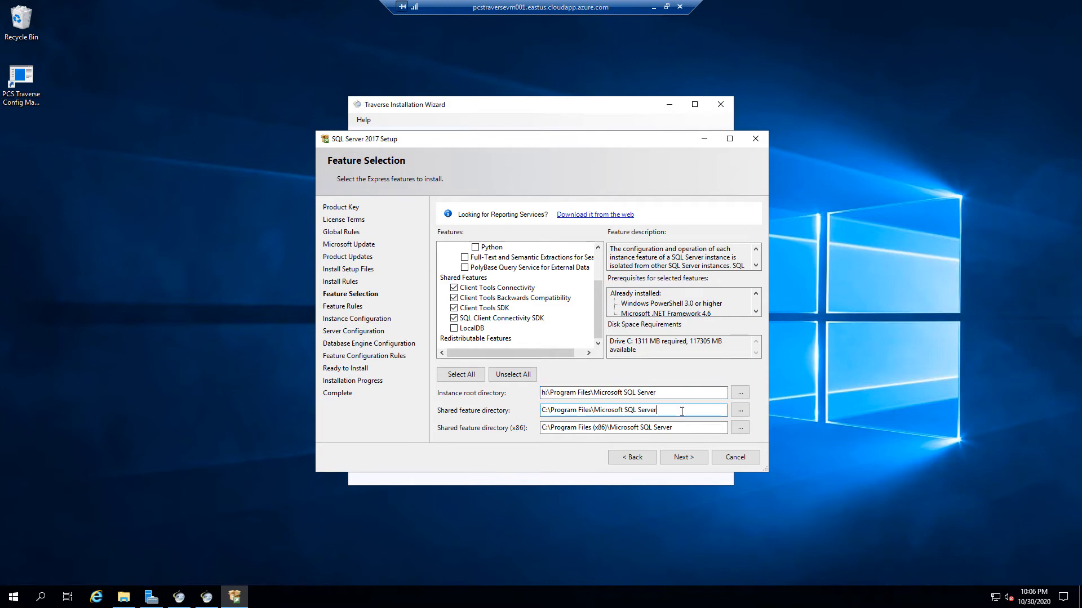
key(Delete)
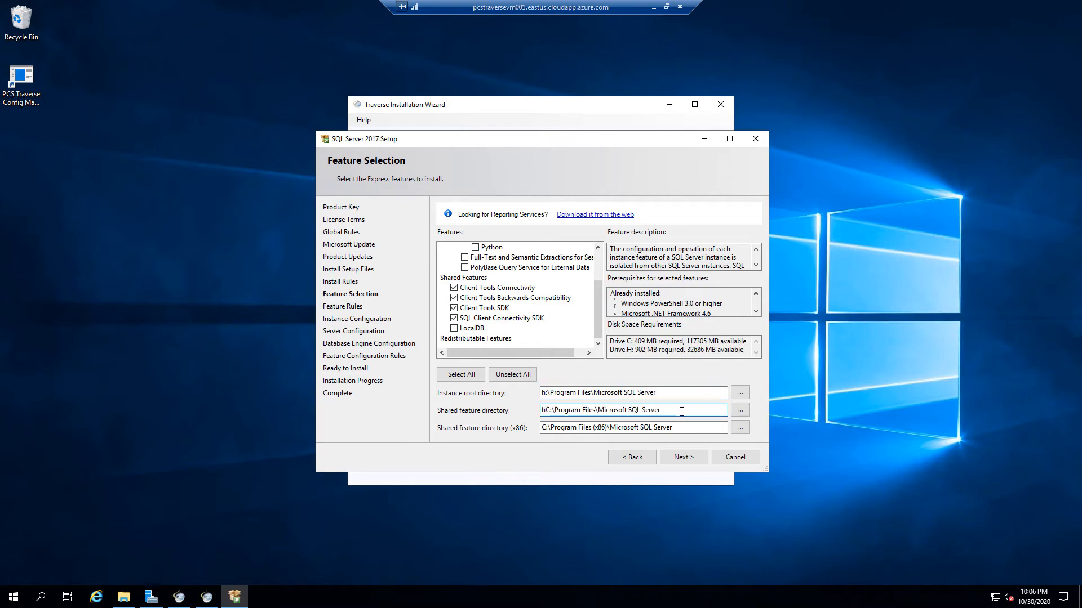
text(h)
click(695, 427)
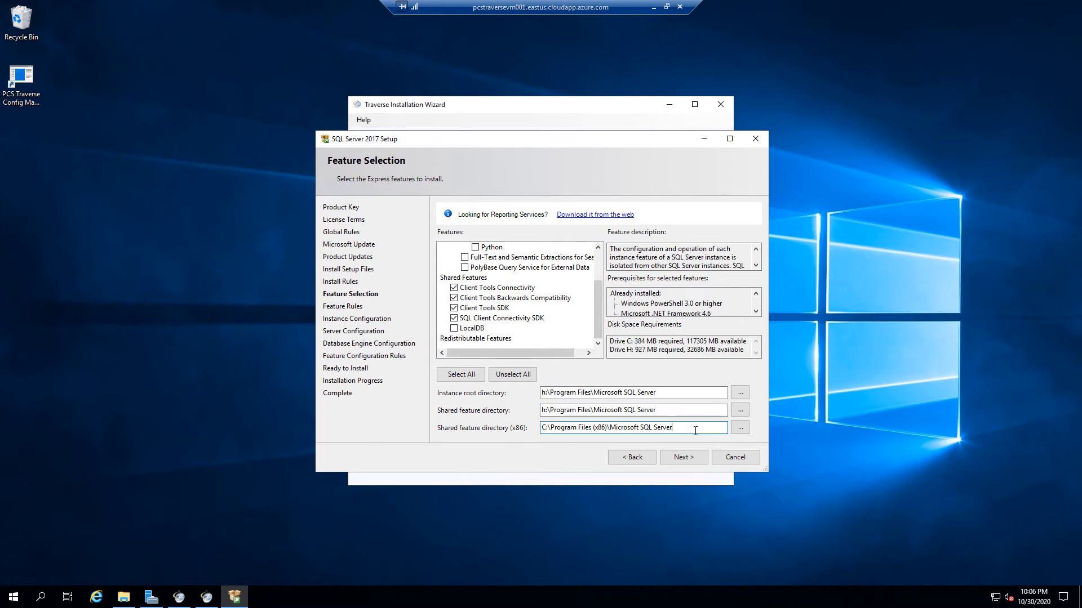
key(Delete)
text(h)
click(685, 458)
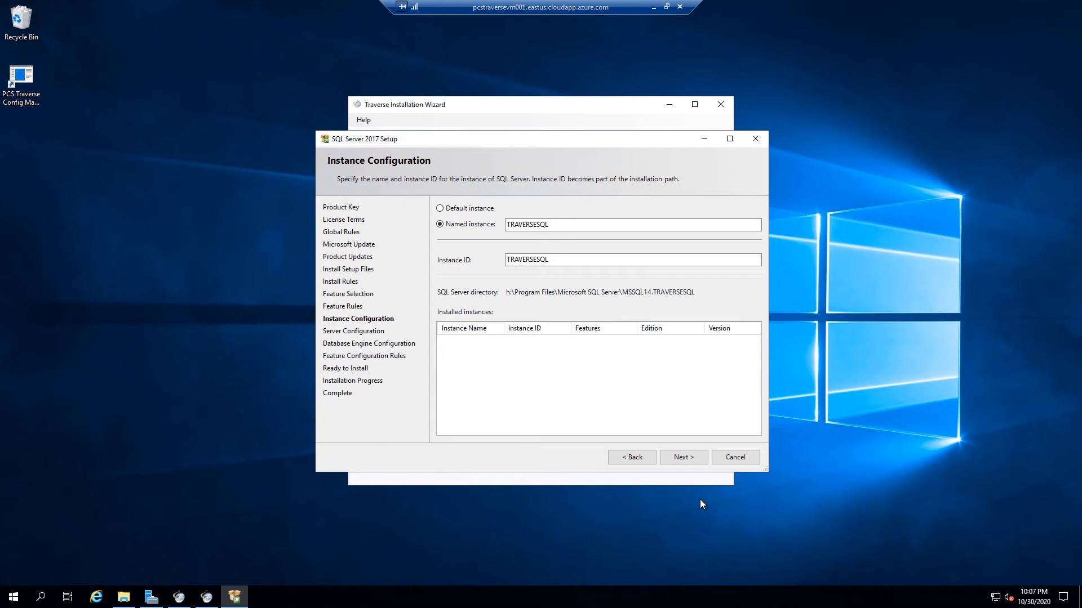
Keep instance TRAVERSESQL, the default service accounts and Latin1_General_CI_AS collation, and continue
click(691, 459)
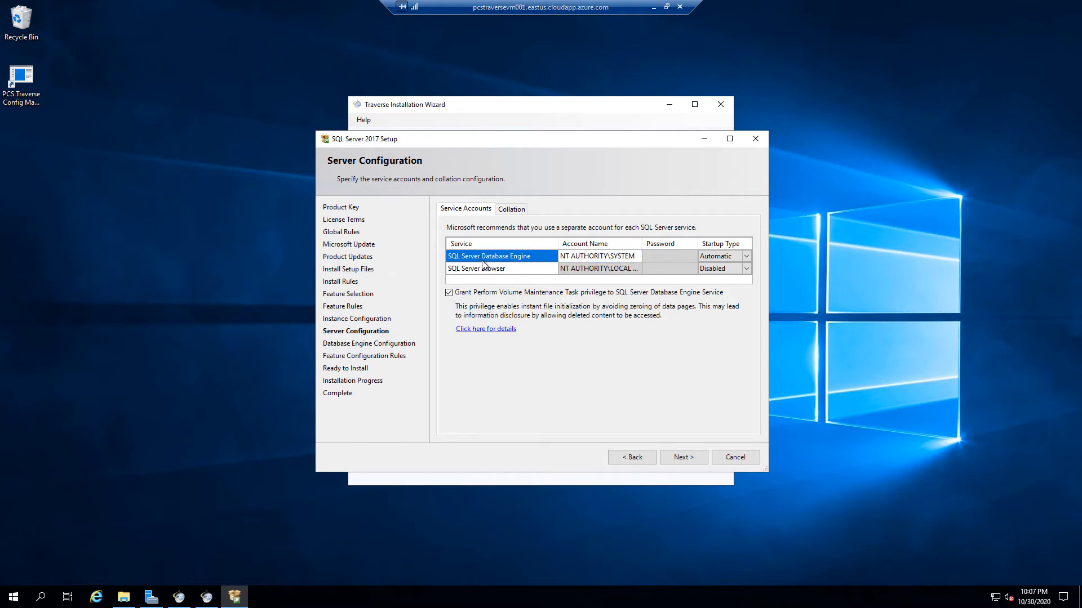
click(569, 259)
click(517, 211)
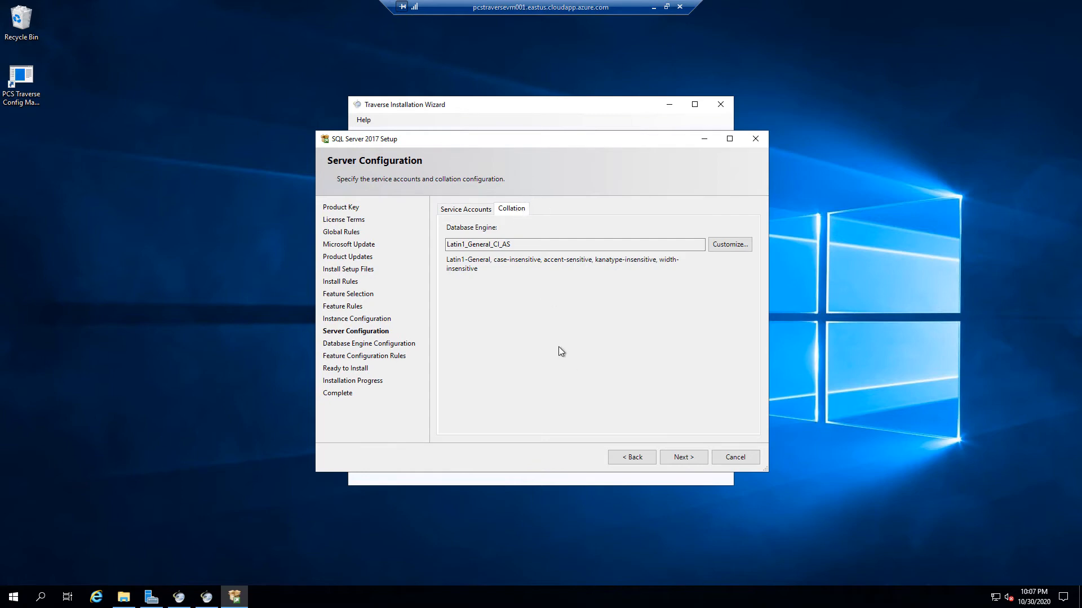
click(688, 454)
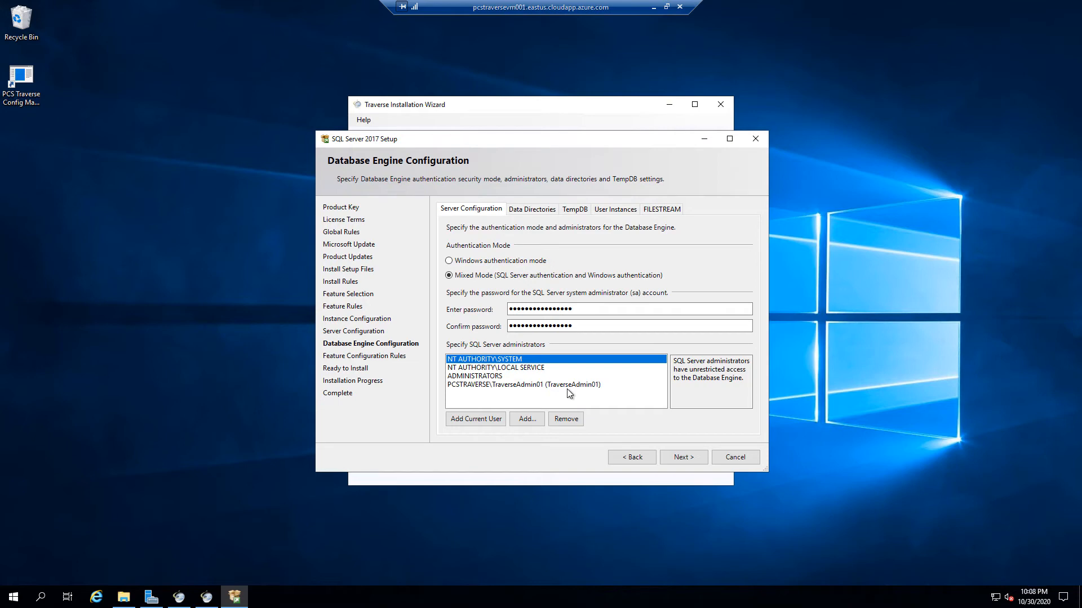
Change the user database log directory to g:\SQLExpressDirs\Log after comparing free space on drives F, G and H
click(529, 210)
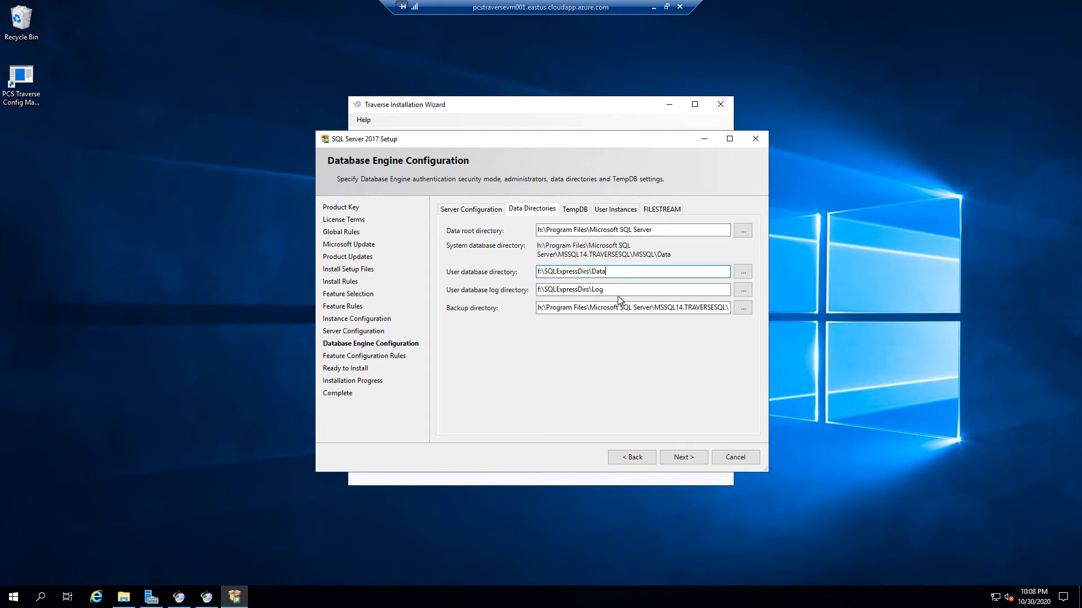
click(621, 291)
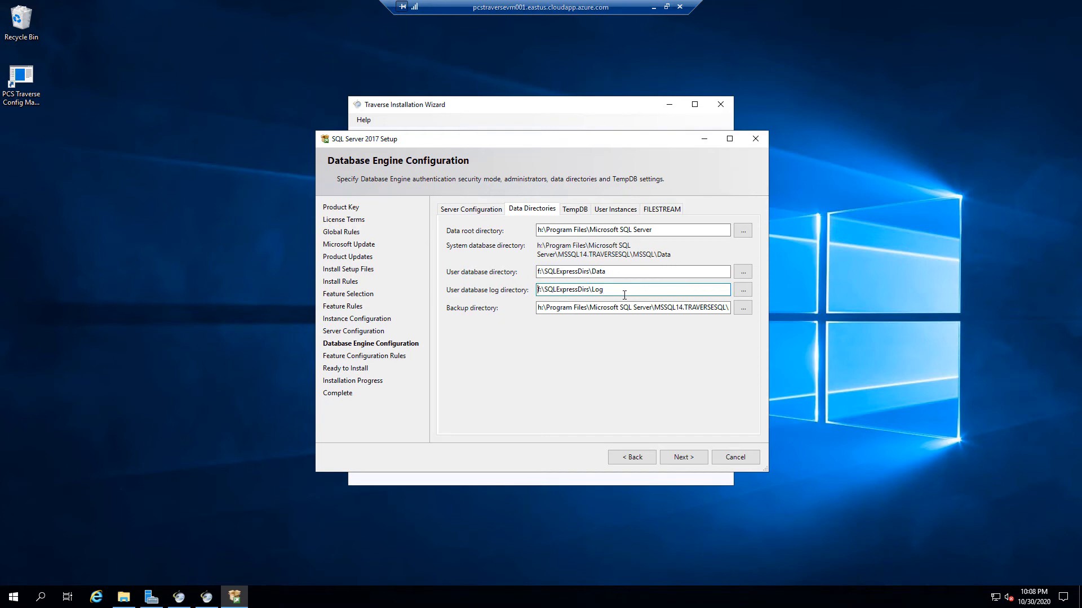
key(Delete)
text(g)
click(123, 596)
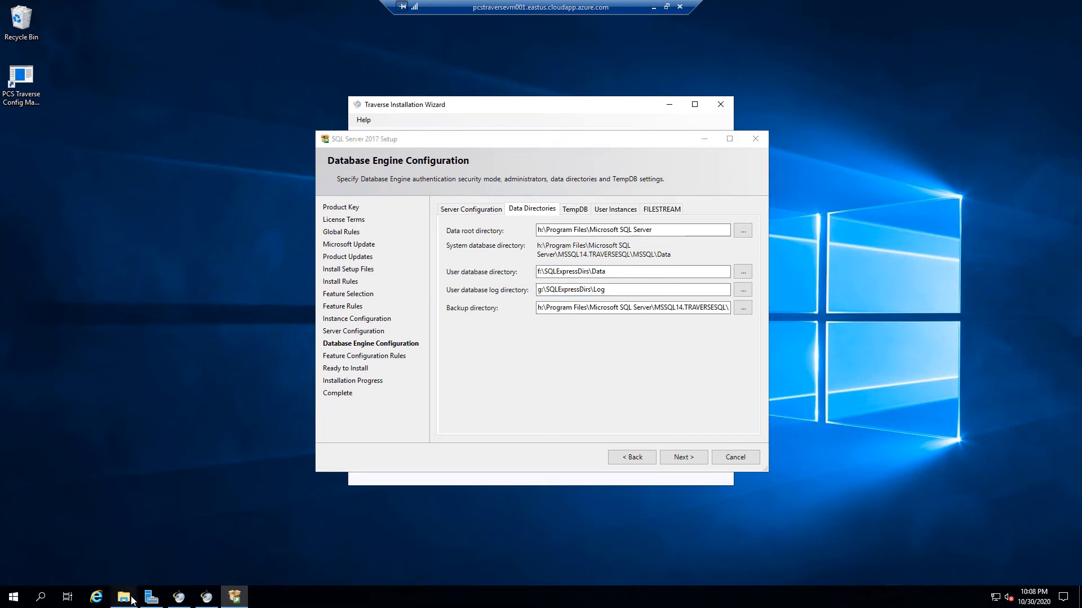
click(601, 252)
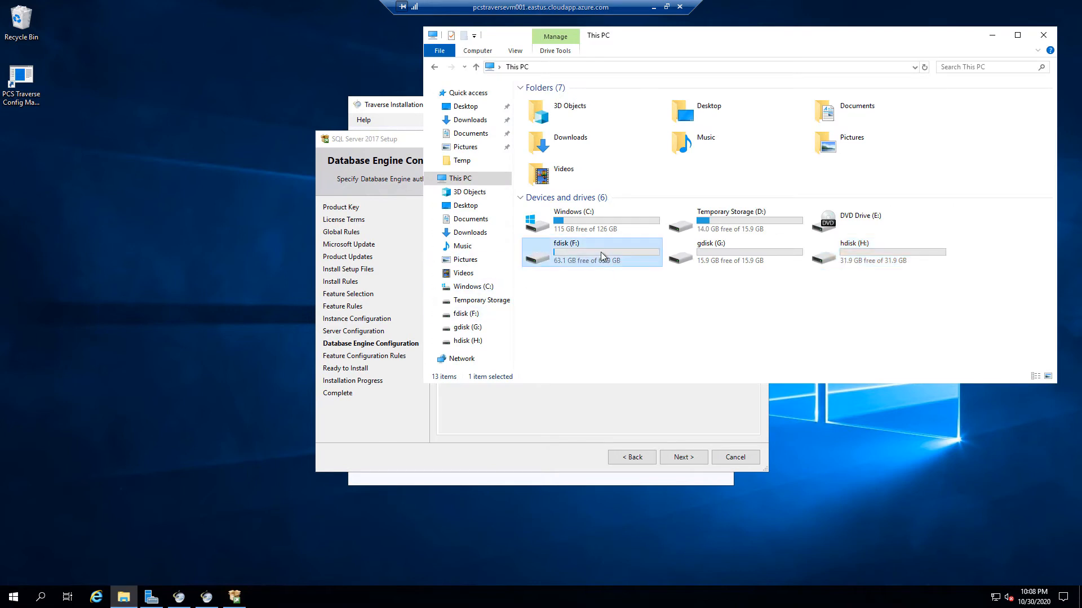
click(735, 252)
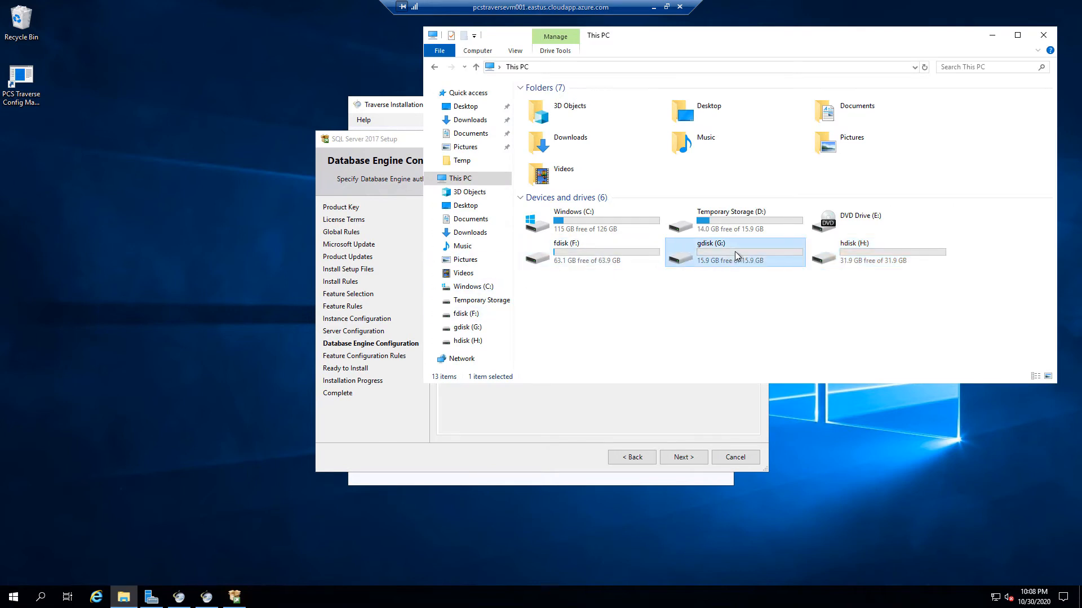
click(860, 256)
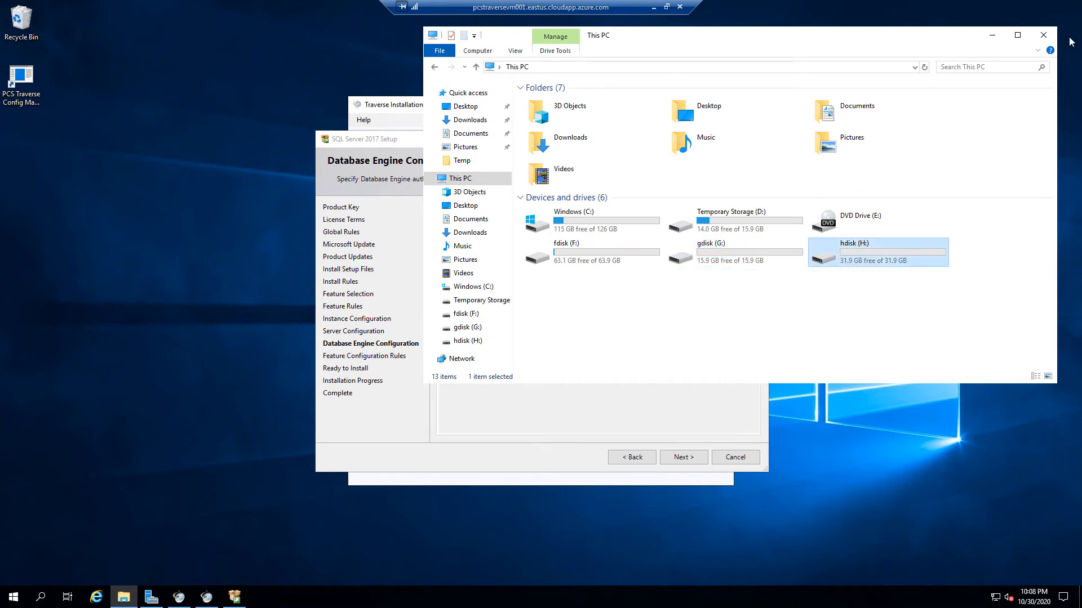
click(993, 35)
Review the user database, log and backup paths, plus the TempDB, User Instances and FILESTREAM settings
click(614, 272)
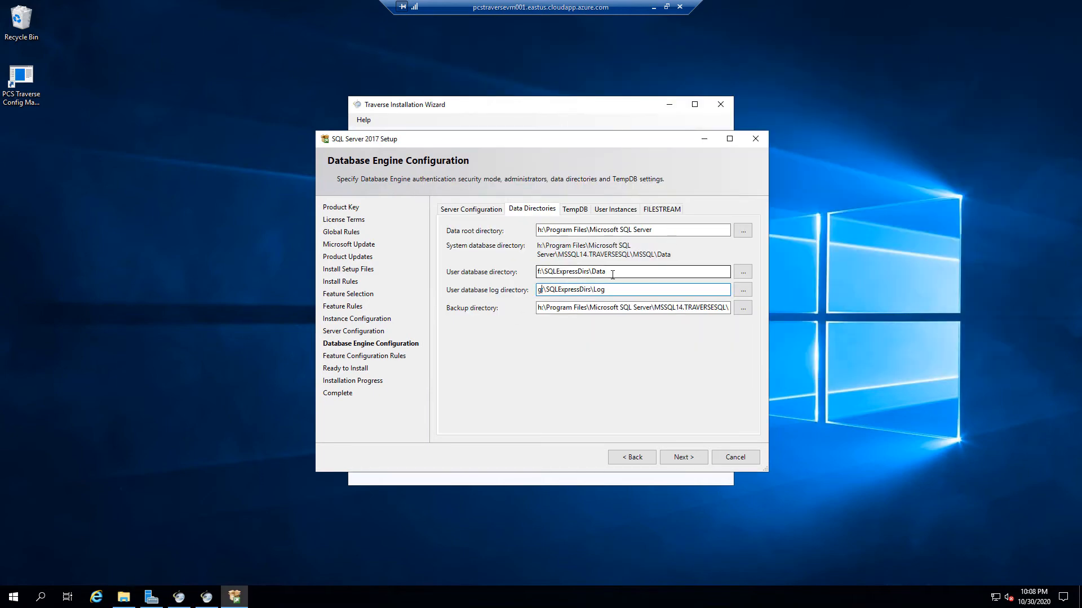
click(611, 291)
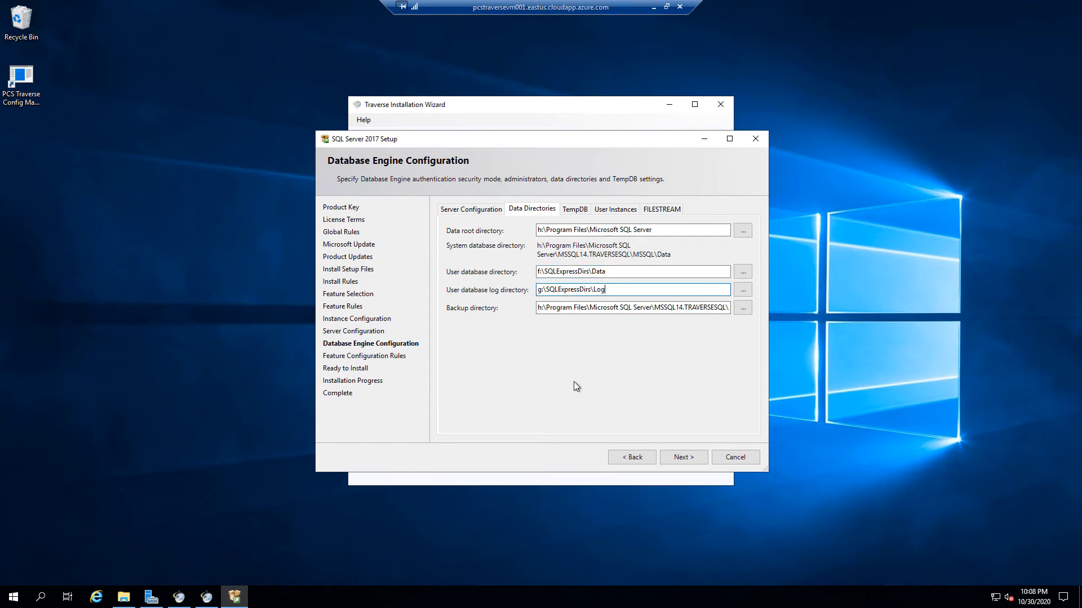
click(614, 308)
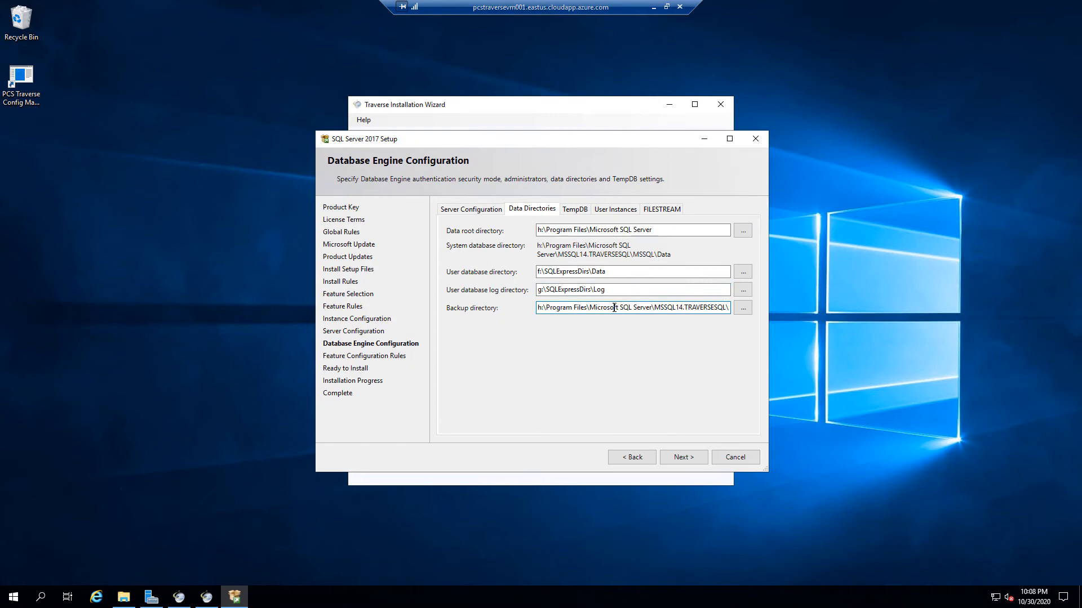
click(571, 209)
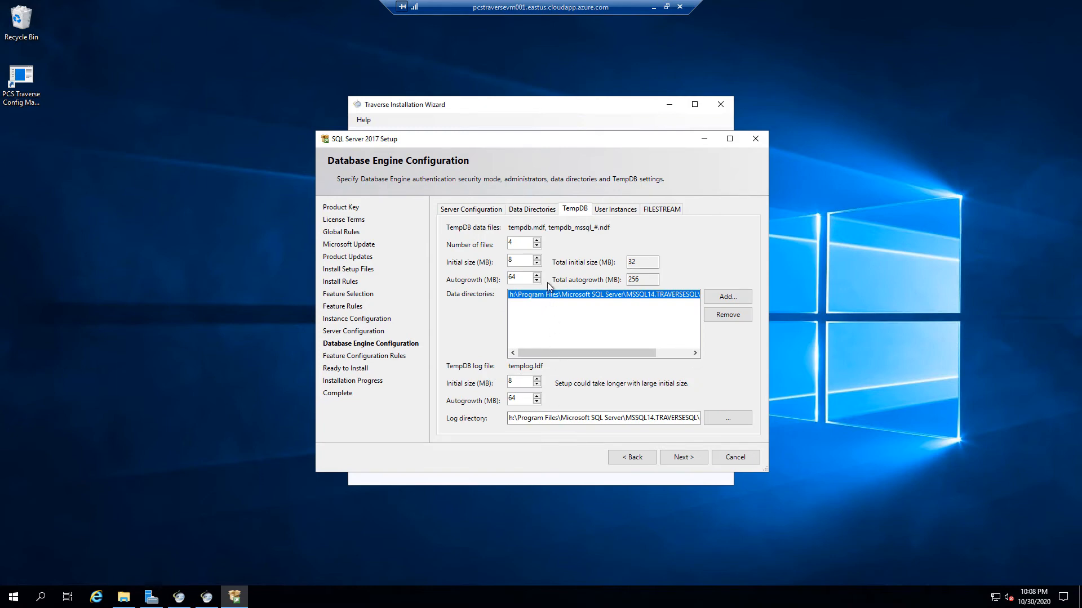
click(617, 209)
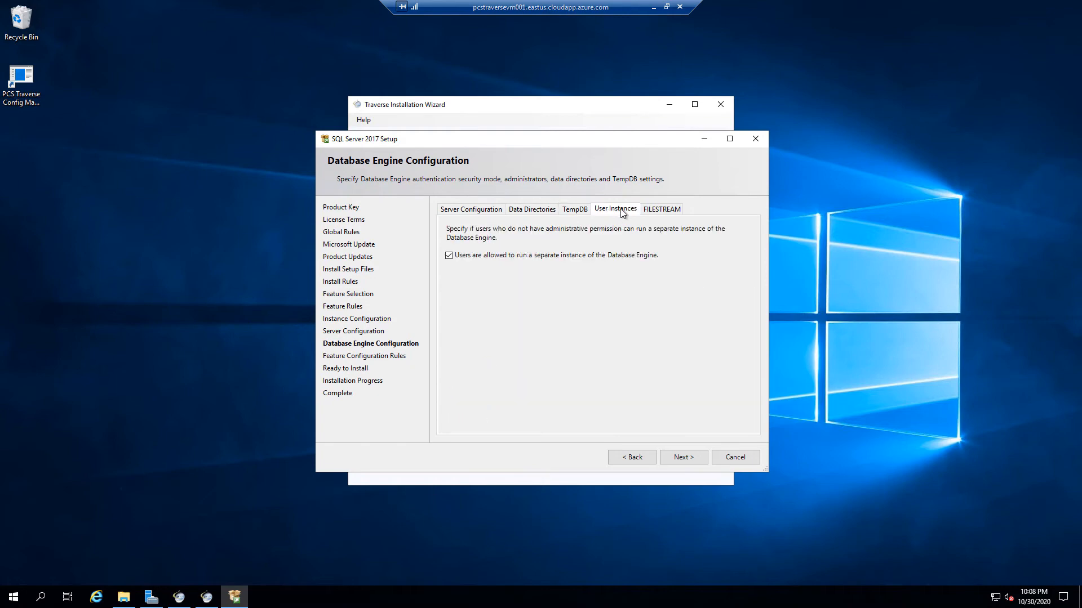
click(655, 211)
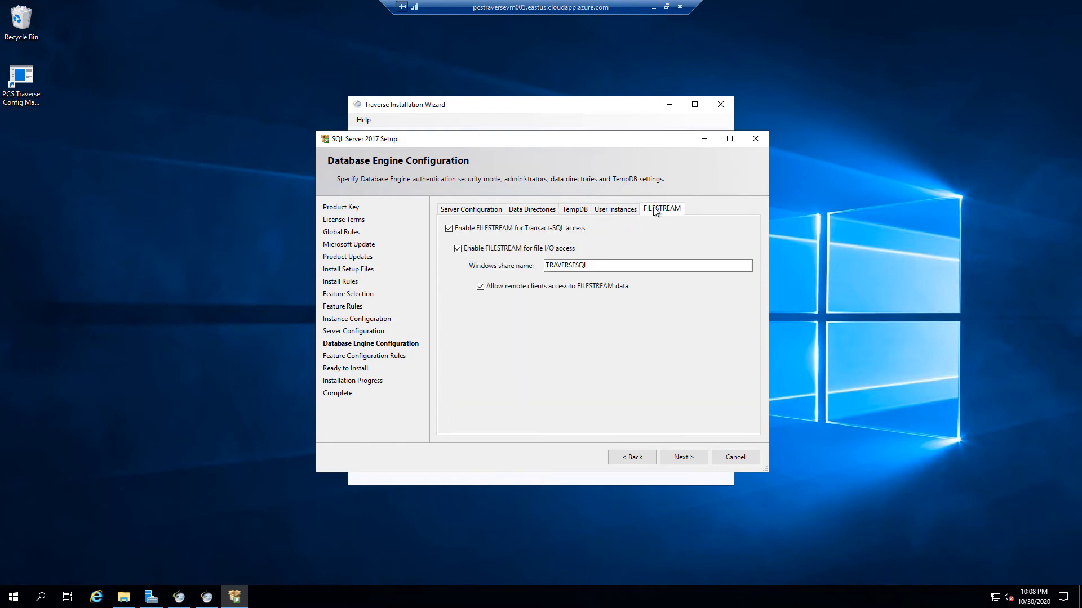
click(575, 214)
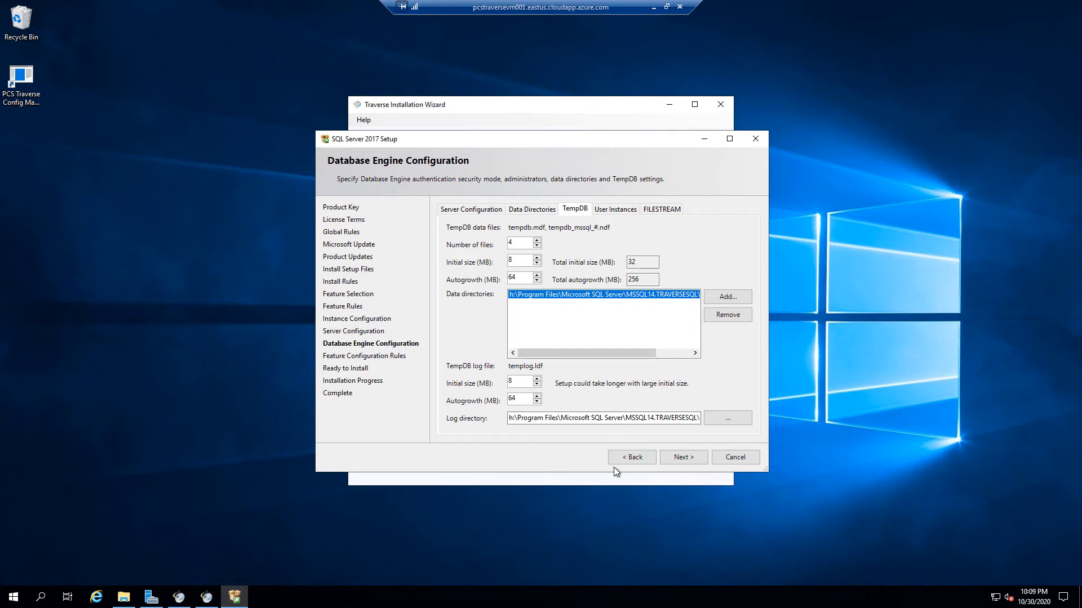
Install SQL Server 2017 Express from the Ready to Install summary and close setup when complete
click(682, 458)
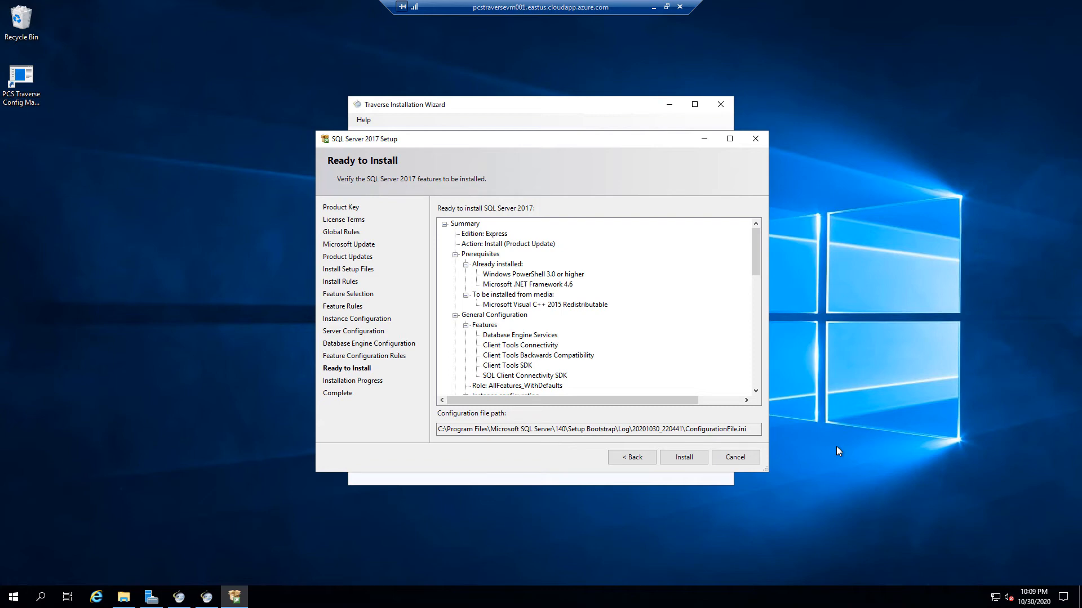
click(698, 461)
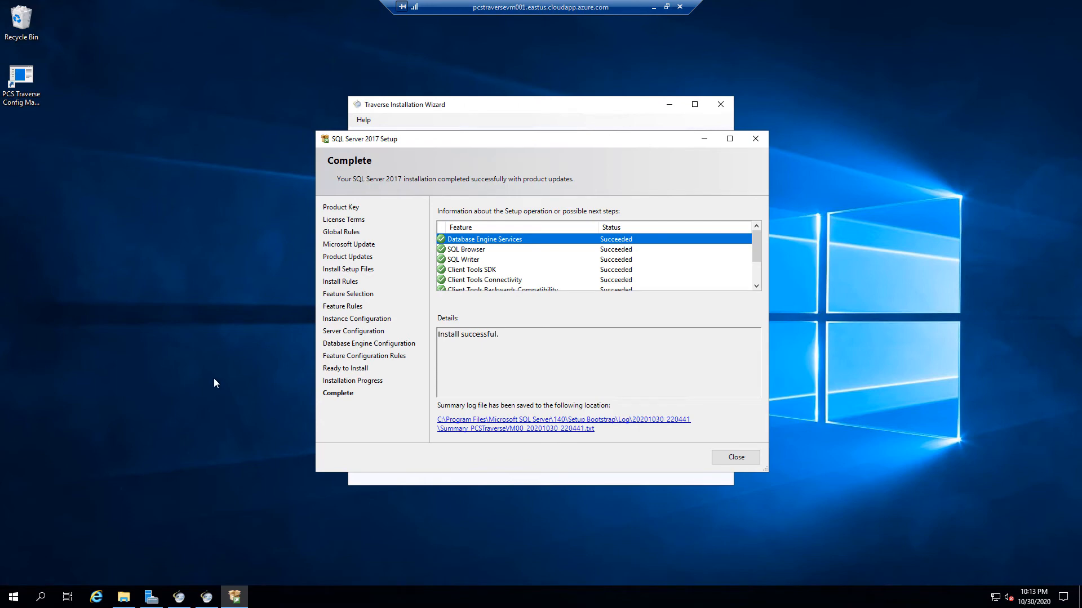
click(733, 455)
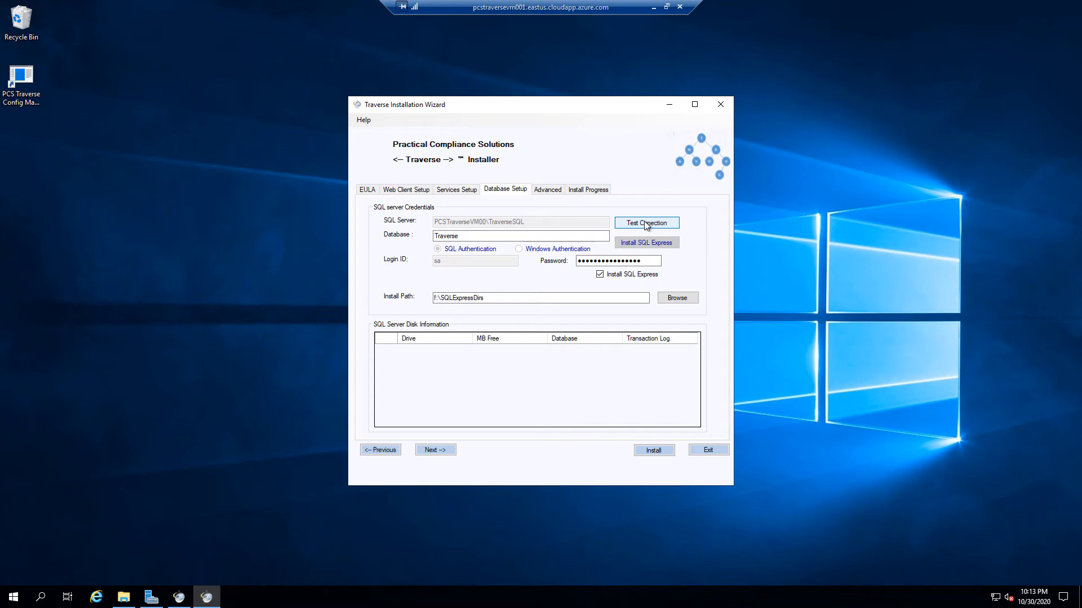
Verify the connection to the TraverseSQL server, then advance past the Advanced tab to Install Progress
click(645, 224)
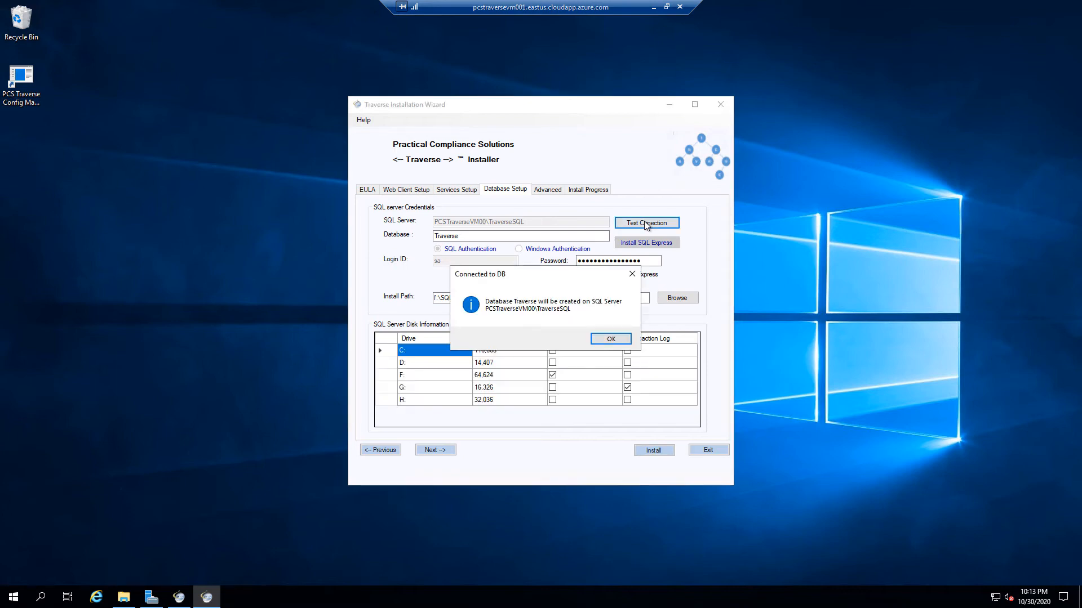
click(624, 340)
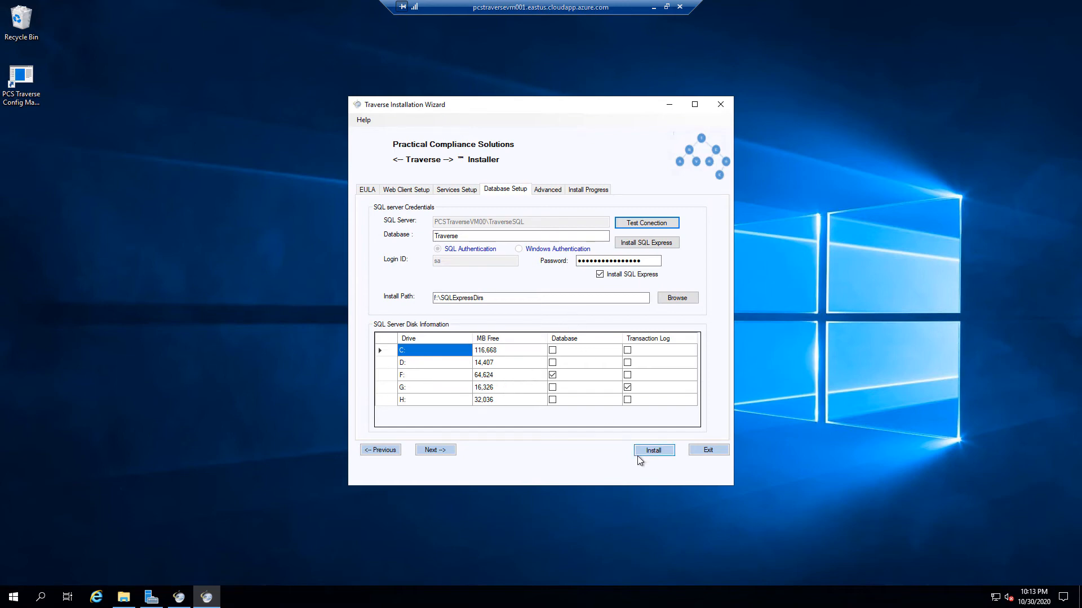
click(444, 453)
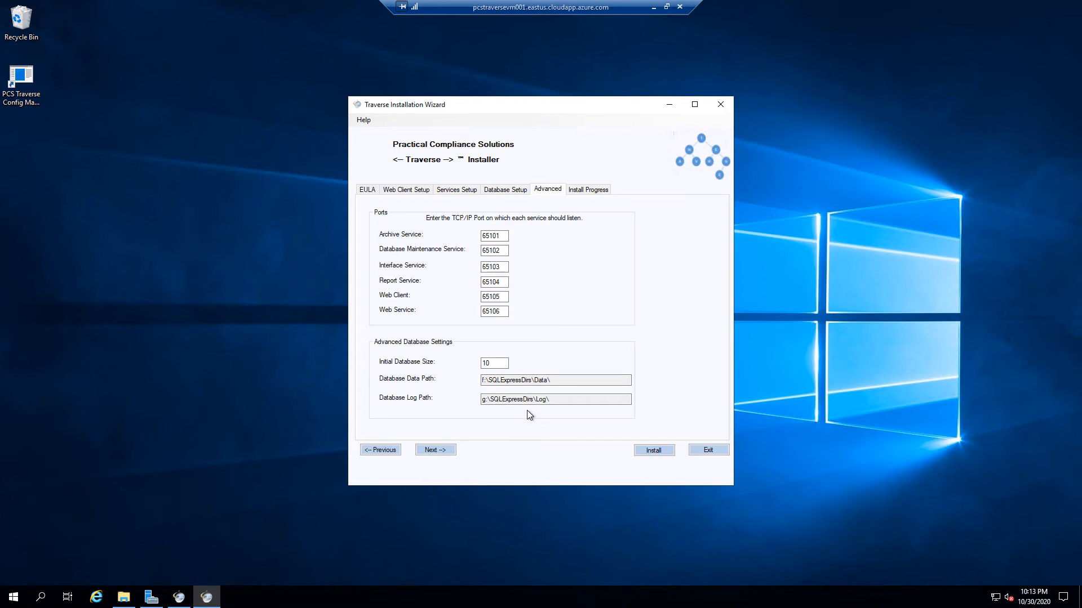
click(442, 450)
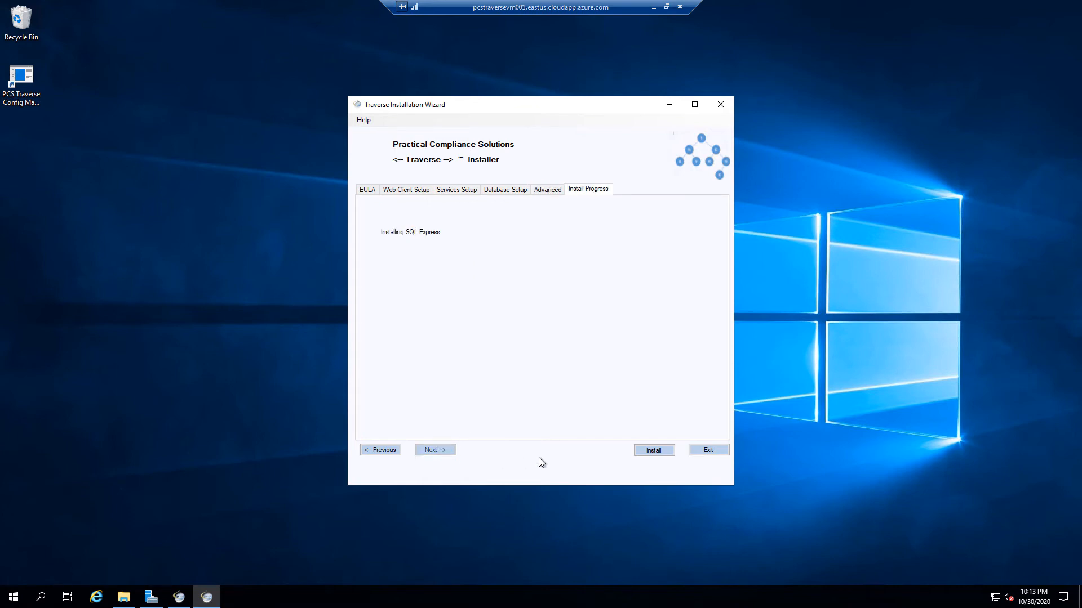
Start the Traverse installation and let it run until the Success message appears
click(645, 449)
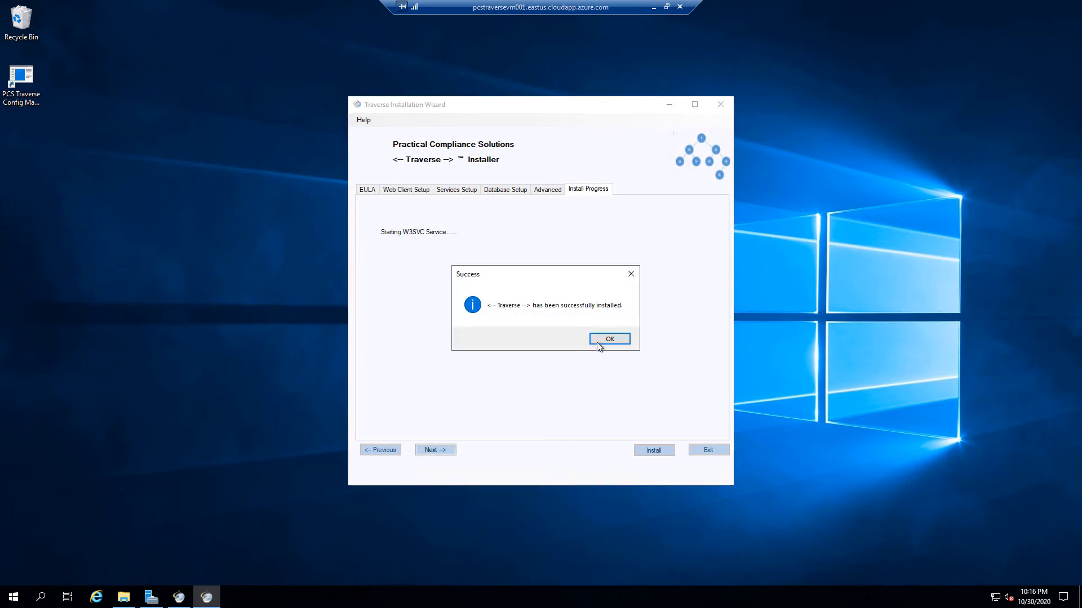
Dismiss the Traverse success message, finish the Config Manager setup, and bring up the Start menu
click(598, 340)
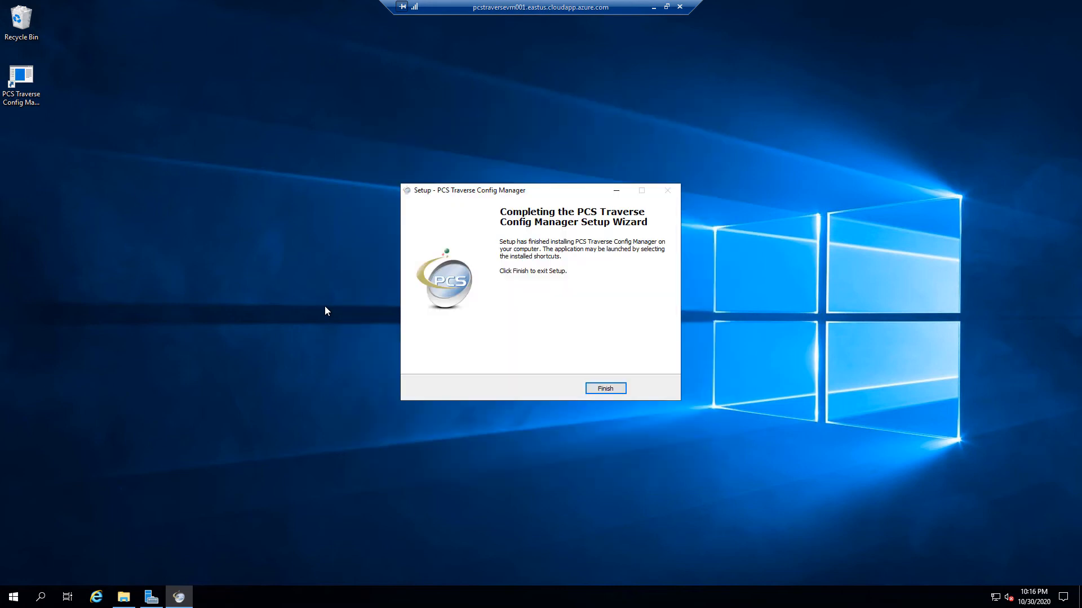
click(596, 390)
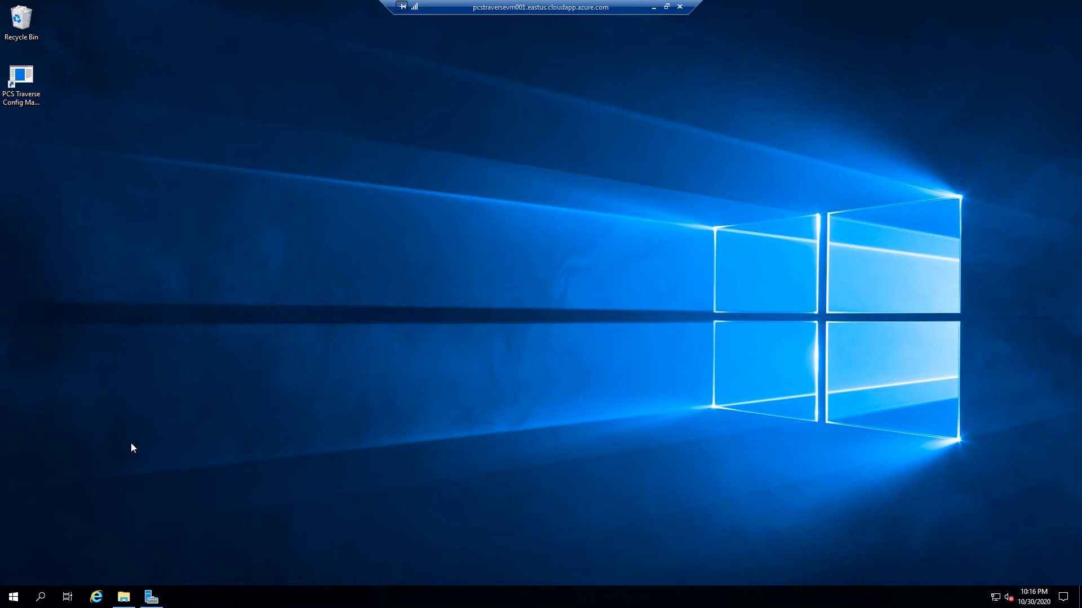
key(super)
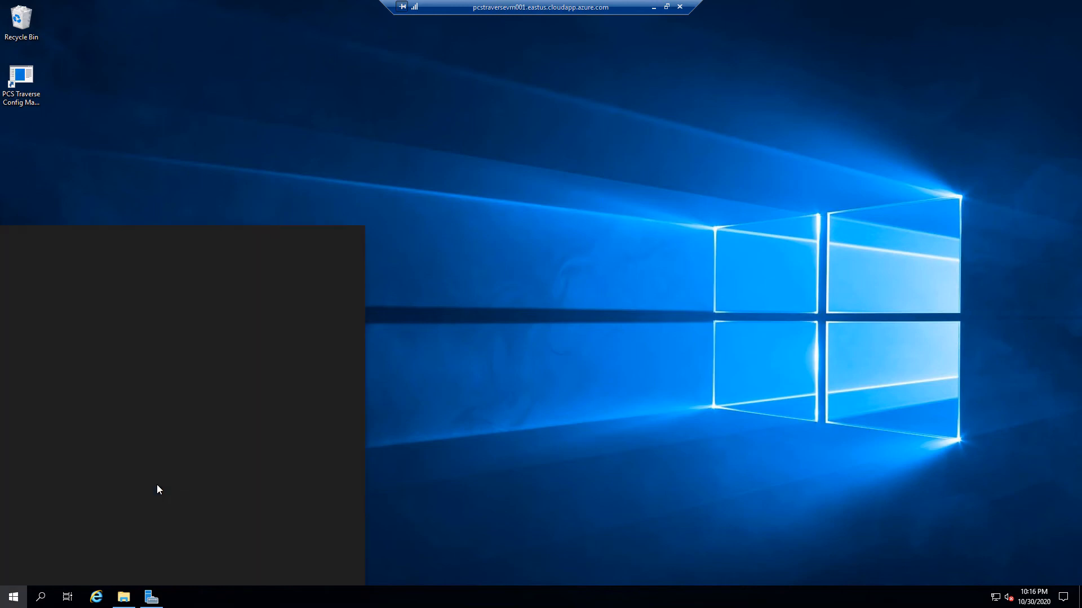
Launch Internet Information Services (IIS) Manager from the Windows Administrative Tools folder
click(205, 335)
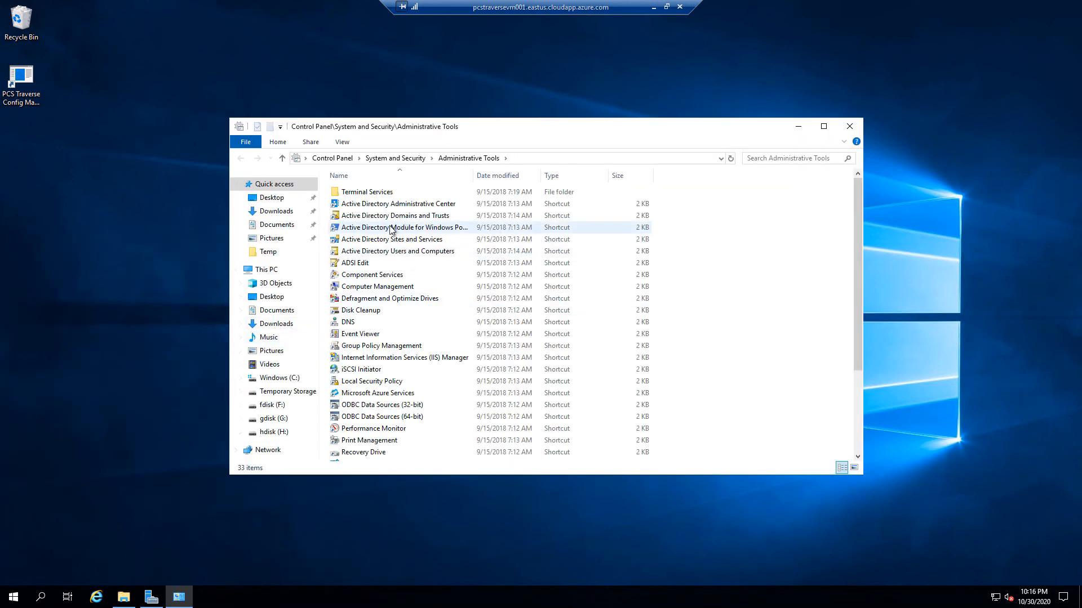
click(378, 360)
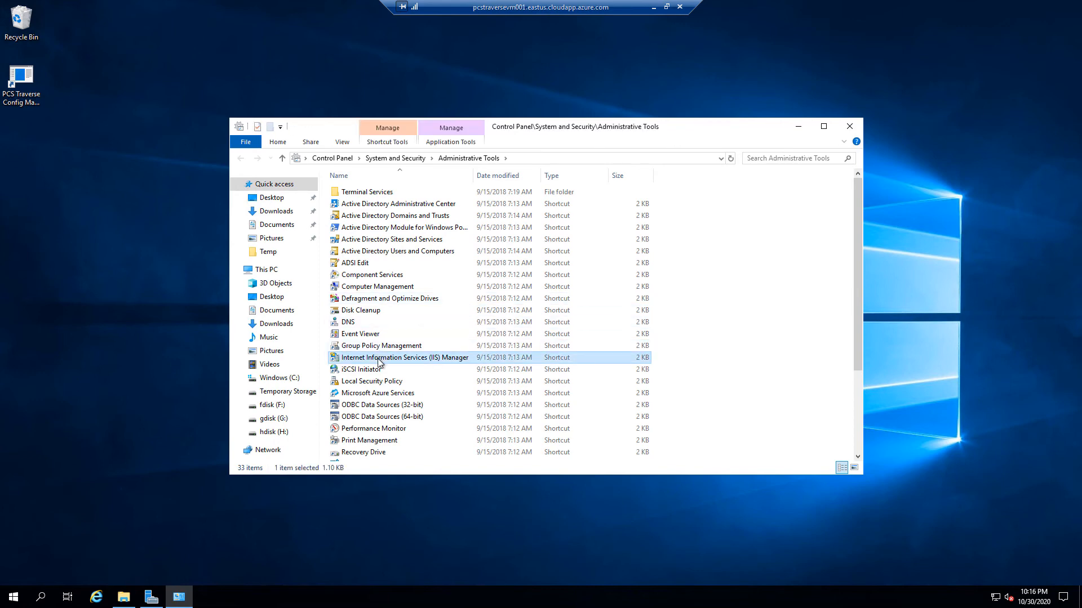
double_click(386, 360)
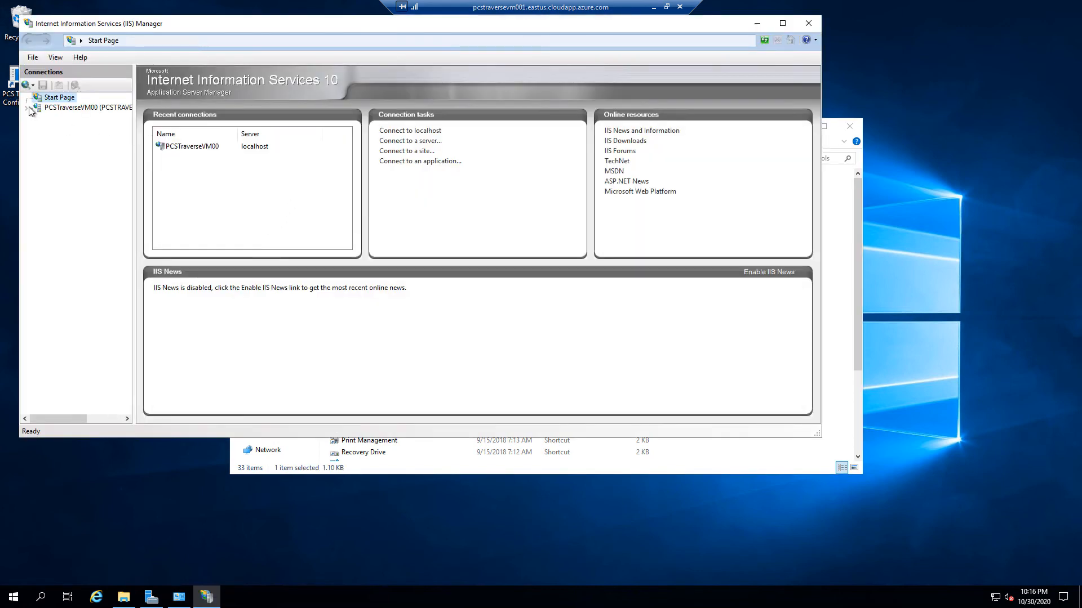
Navigate PCSTraverseVM00 > Sites > Default Web Site > Traverse and open its Application Settings
click(33, 108)
drag(333, 19, 420, 87)
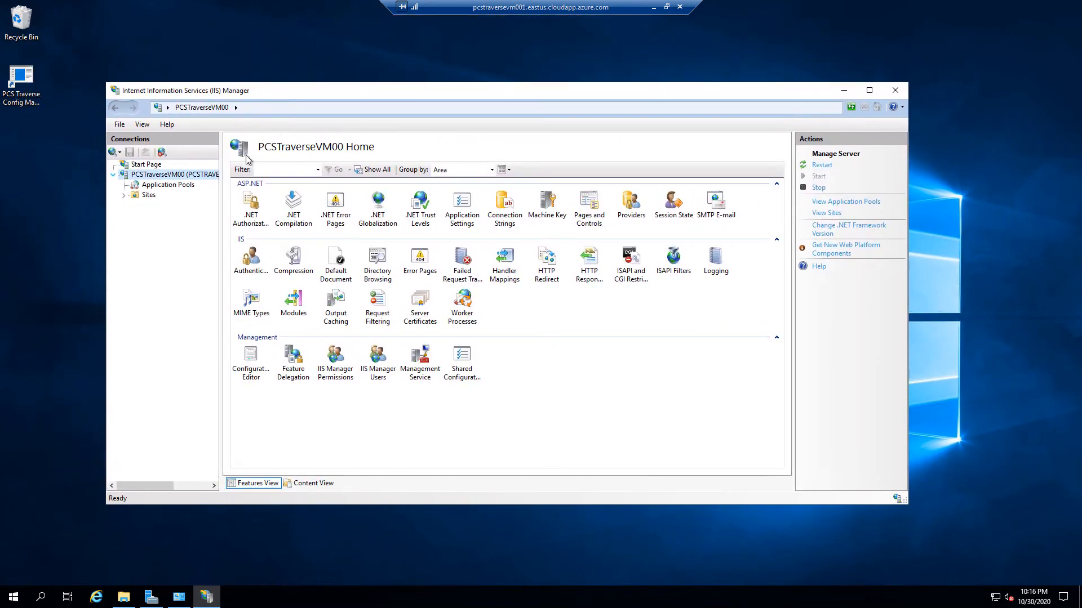
click(173, 187)
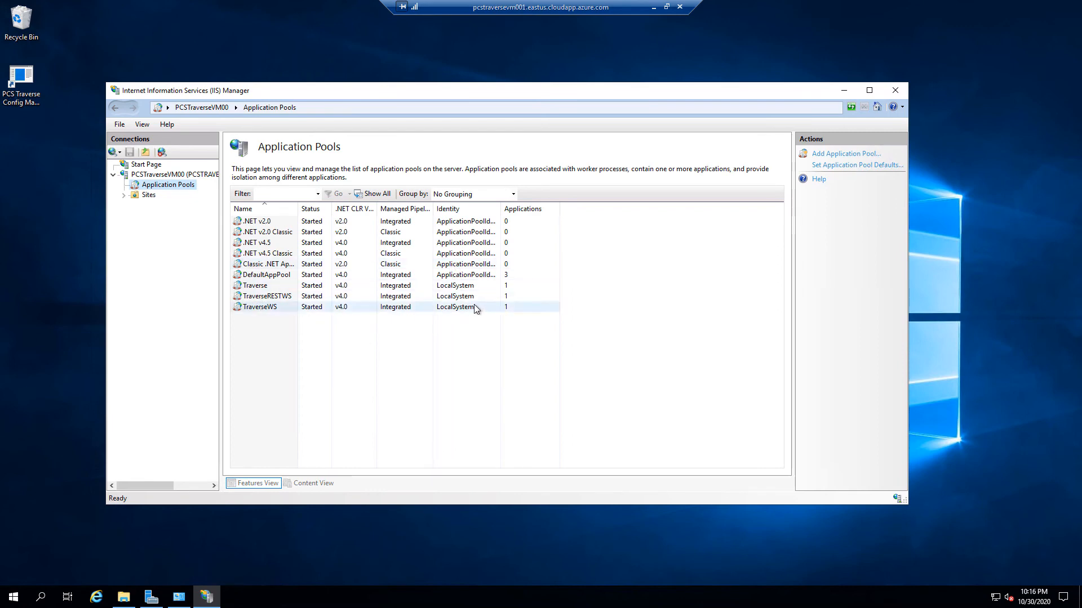
click(124, 196)
click(135, 205)
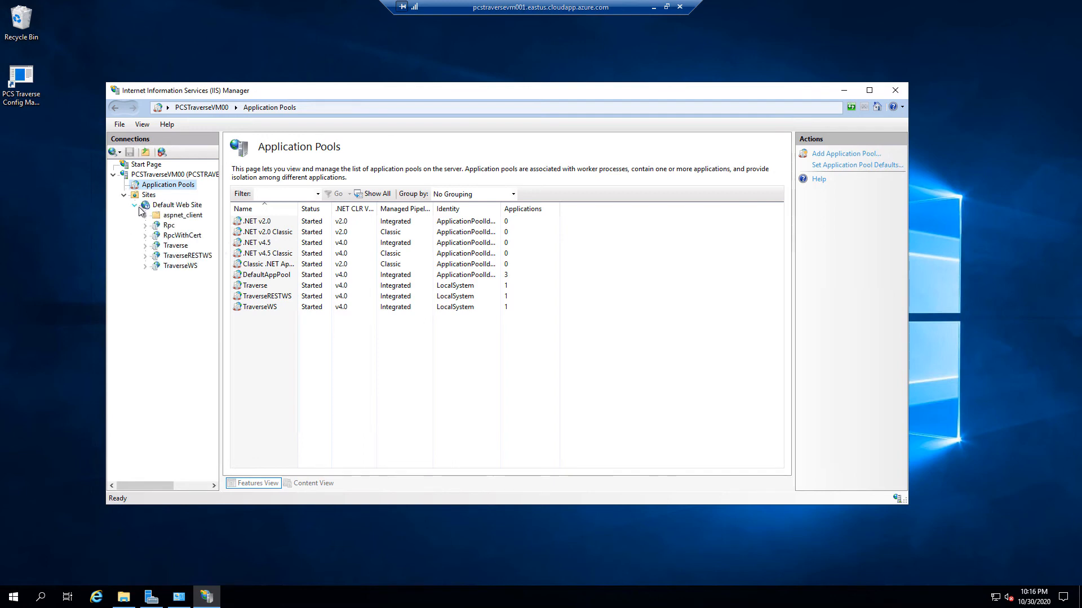
click(181, 247)
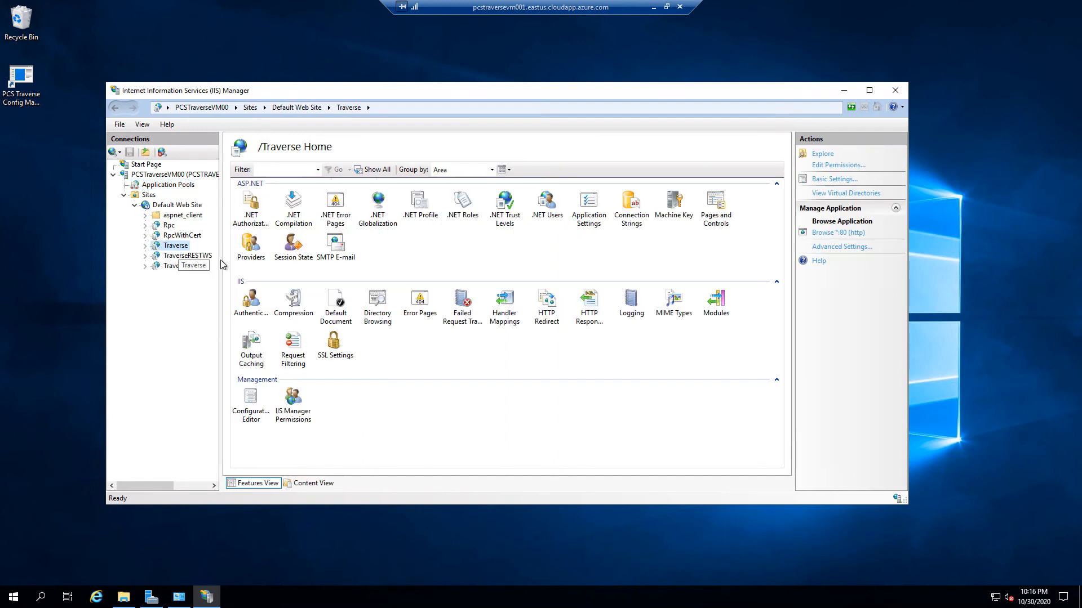
double_click(597, 209)
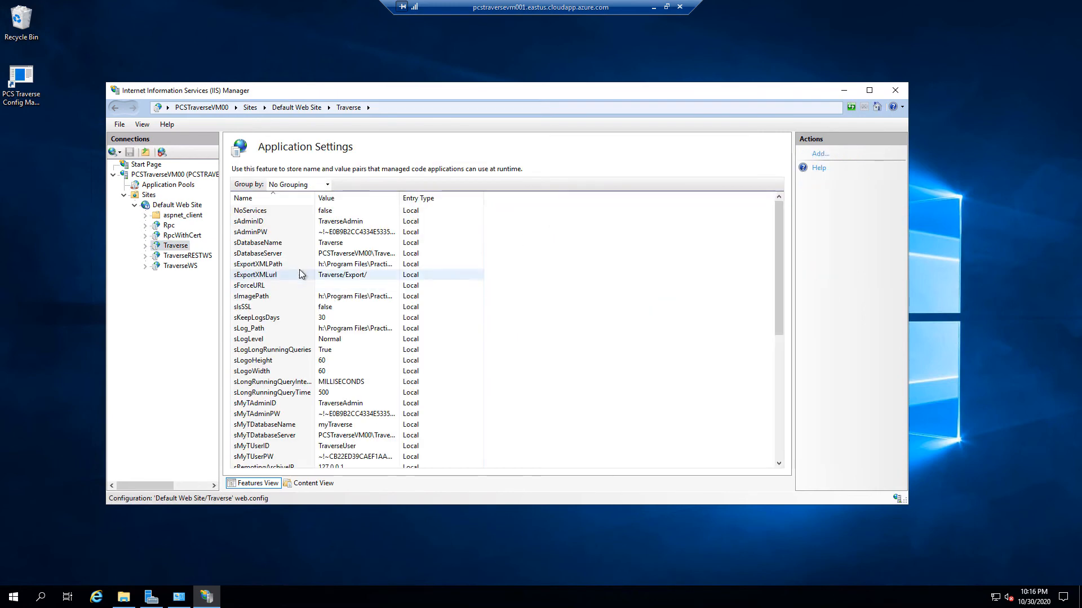
click(263, 287)
double_click(262, 286)
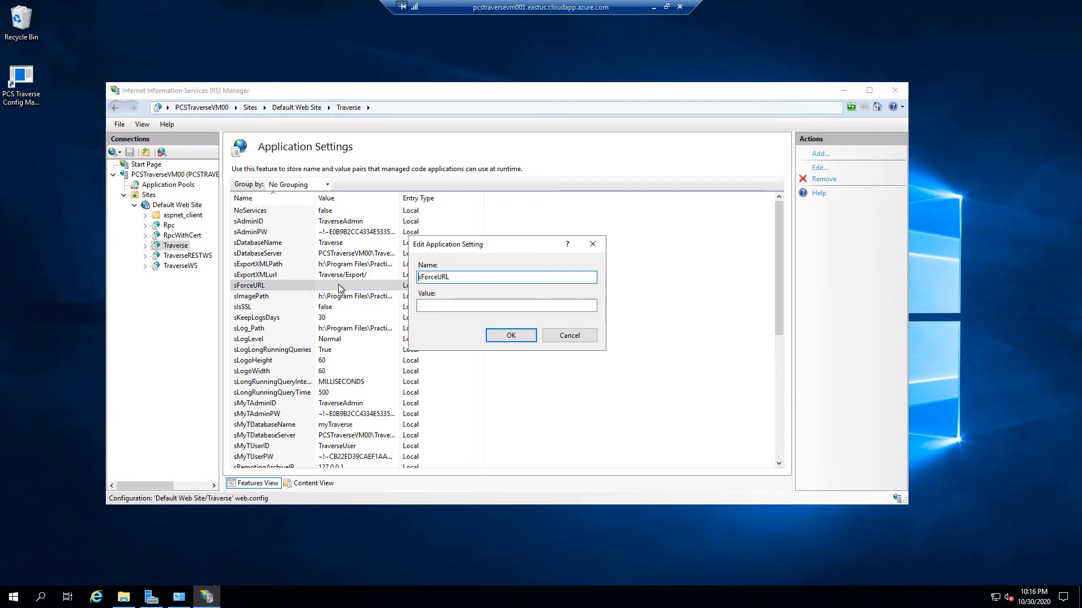
click(497, 308)
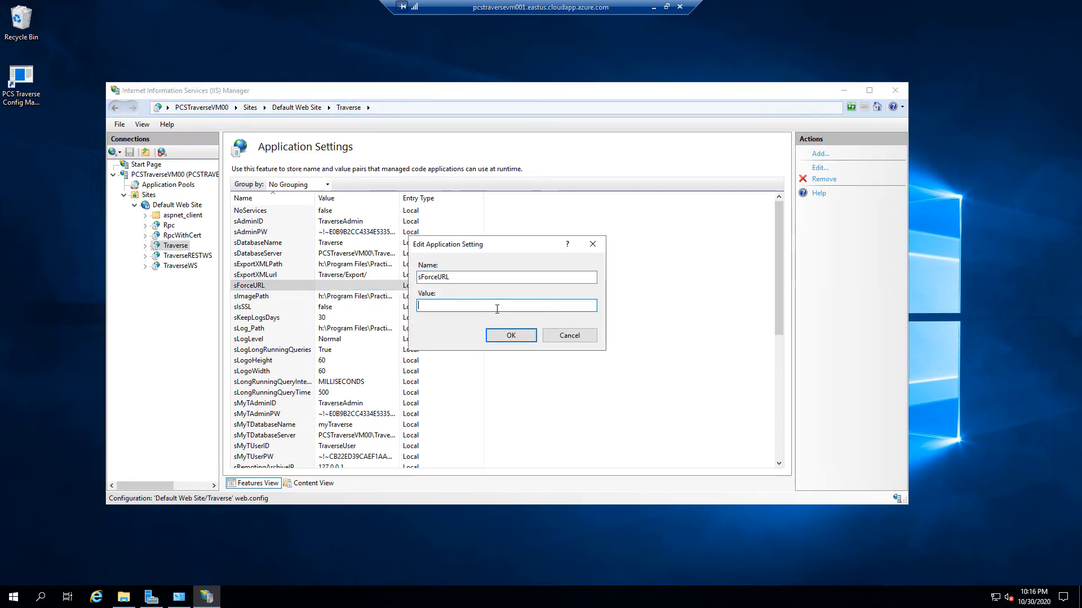
text(http://local)
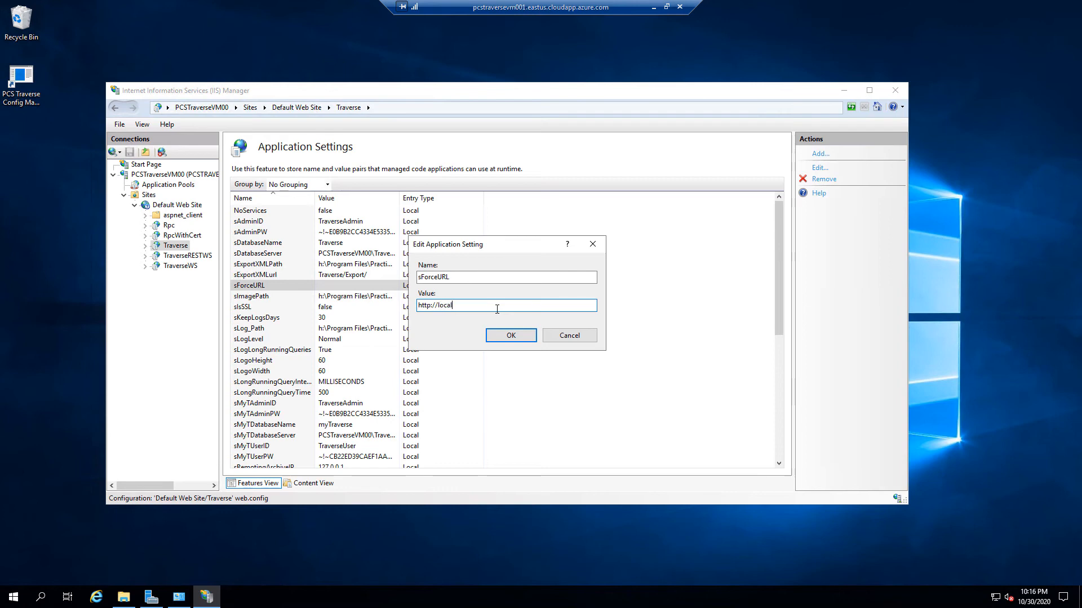
text(host)
key(BackSpace)
key(BackSpace)
key(BackSpace)
key(BackSpace)
key(BackSpace)
key(BackSpace)
key(BackSpace)
key(BackSpace)
key(BackSpace)
key(BackSpace)
key(BackSpace)
key(BackSpace)
key(BackSpace)
key(BackSpace)
key(BackSpace)
key(BackSpace)
click(570, 337)
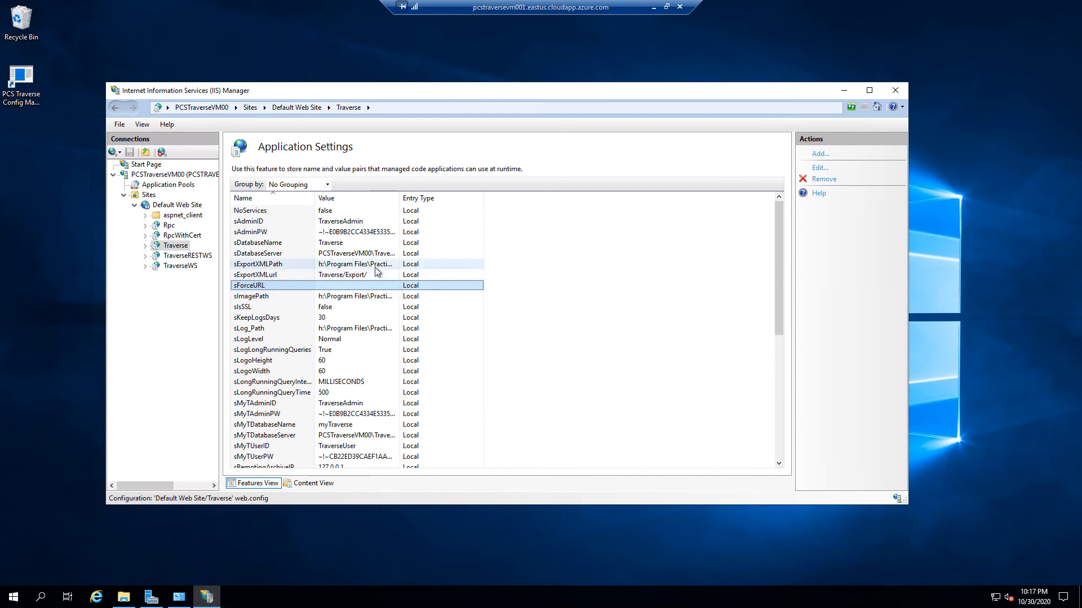
click(153, 203)
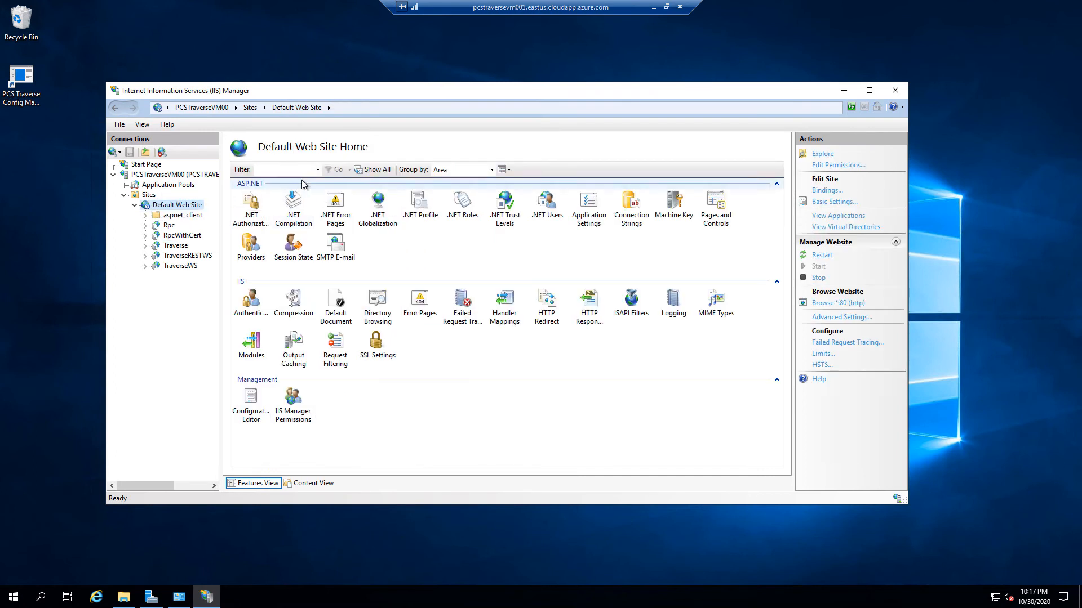
Add an https binding on port 443 to Default Web Site using the Traverse certificate
right_click(184, 205)
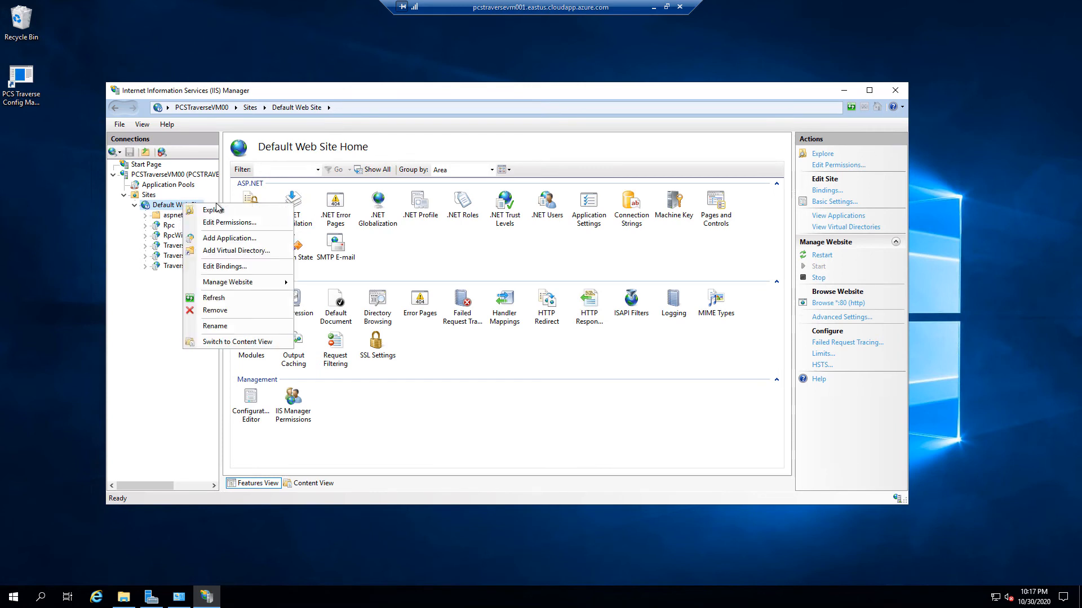
click(227, 267)
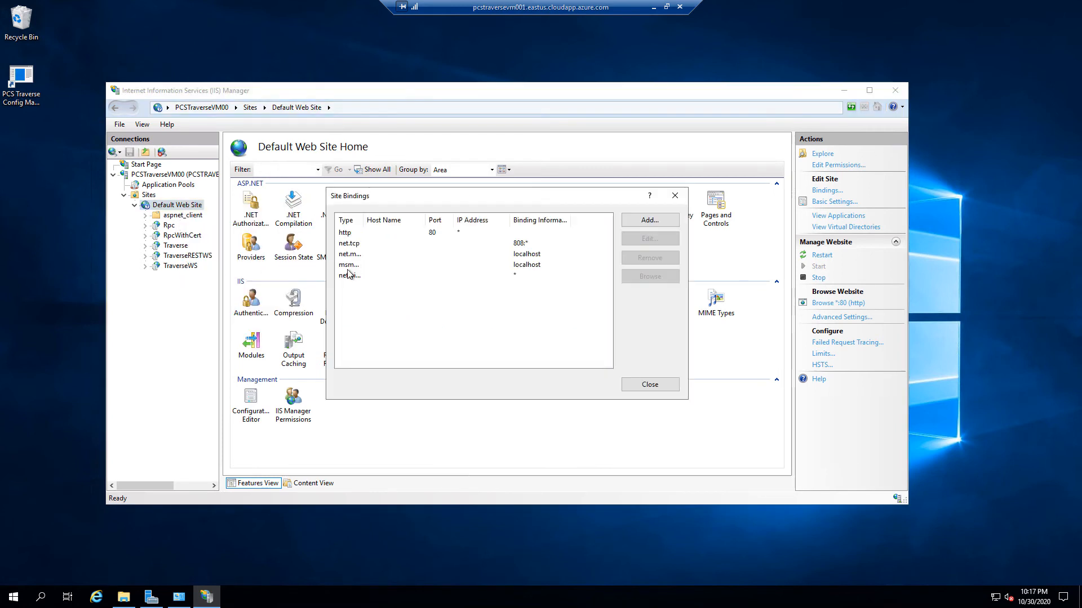
drag(364, 219, 445, 219)
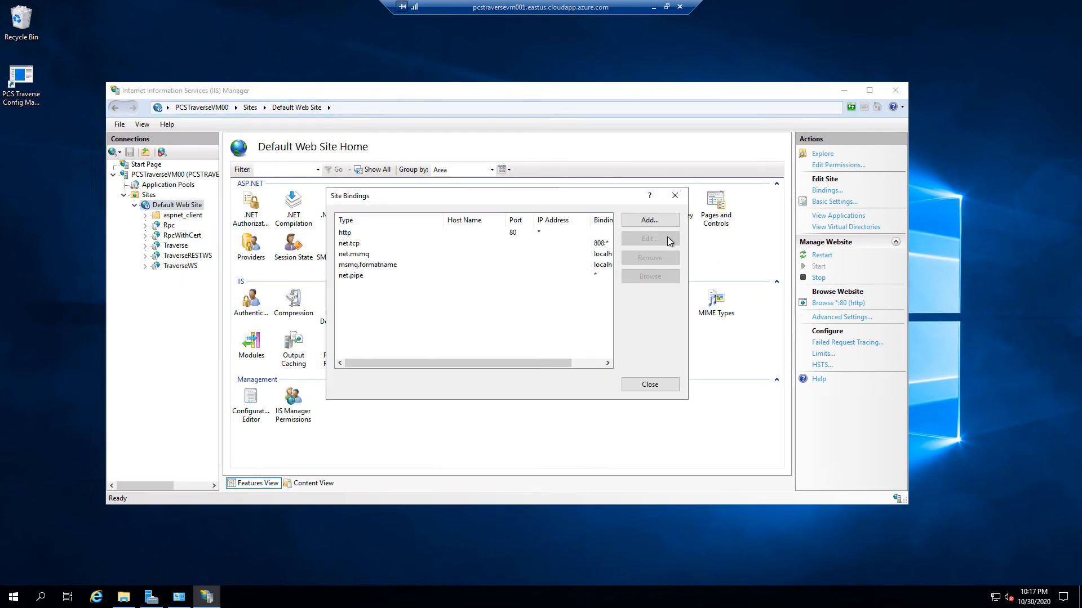
click(665, 220)
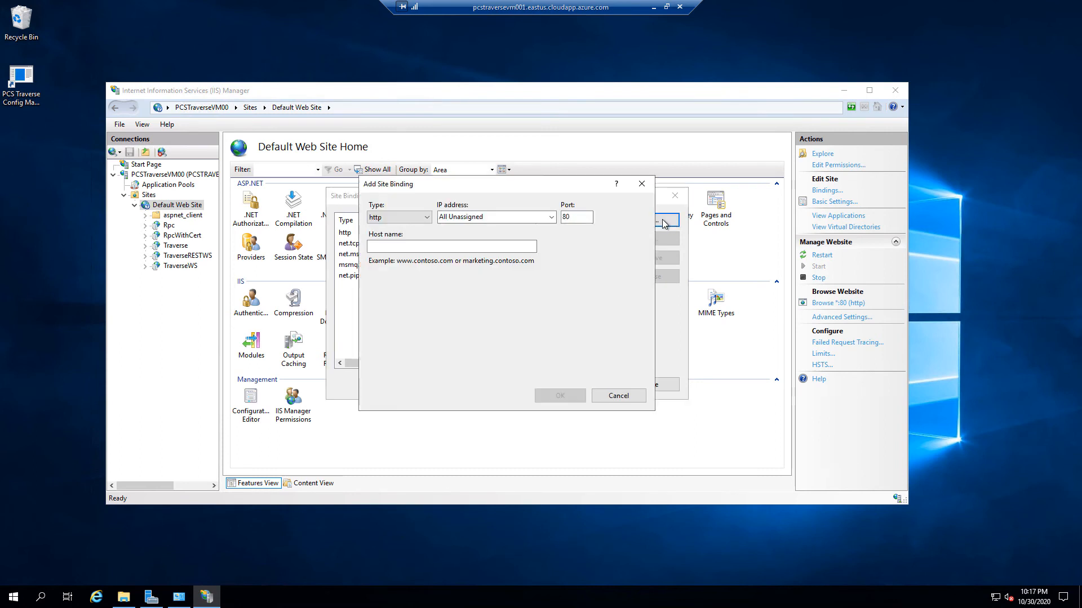
click(427, 217)
click(411, 237)
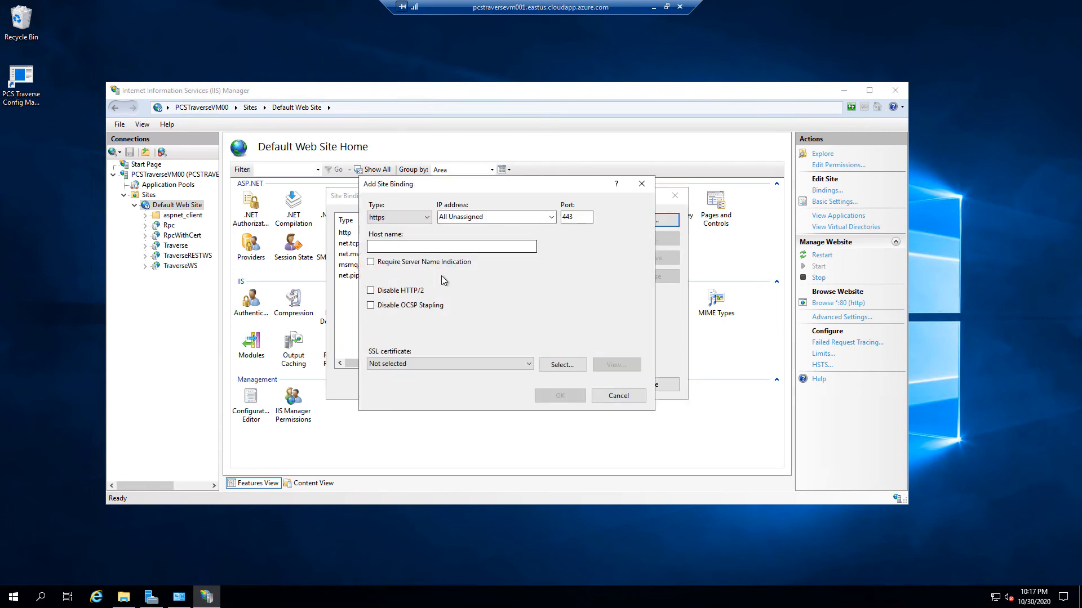
click(524, 364)
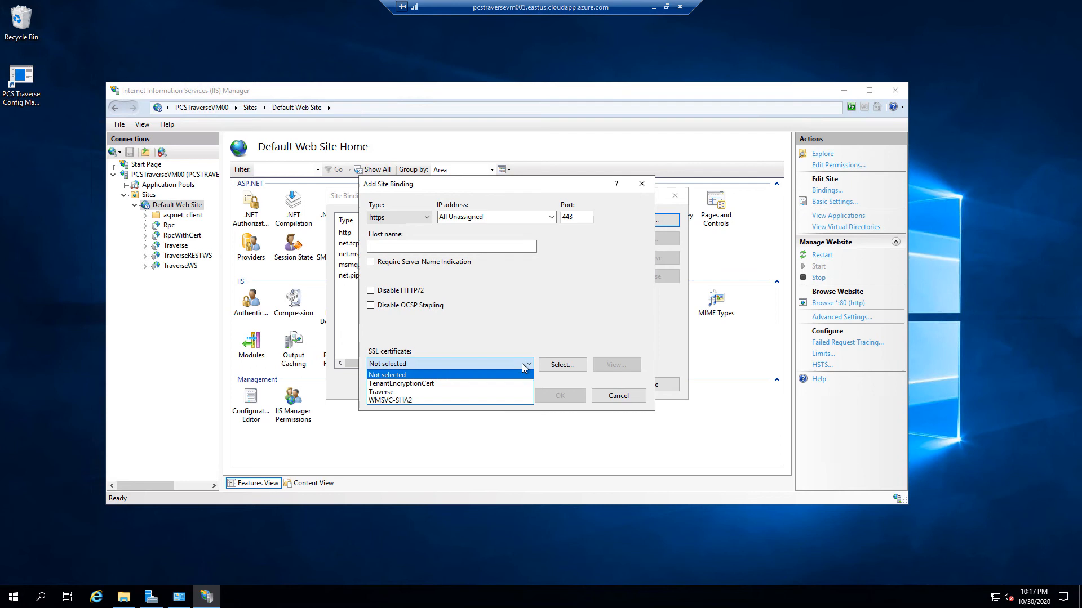
click(394, 392)
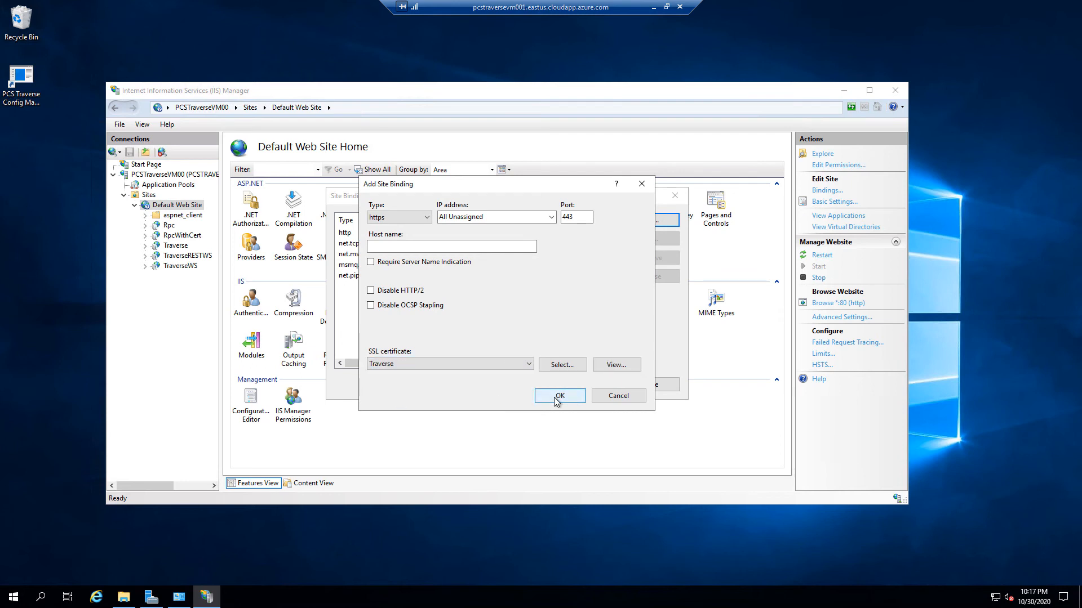
click(559, 396)
click(646, 386)
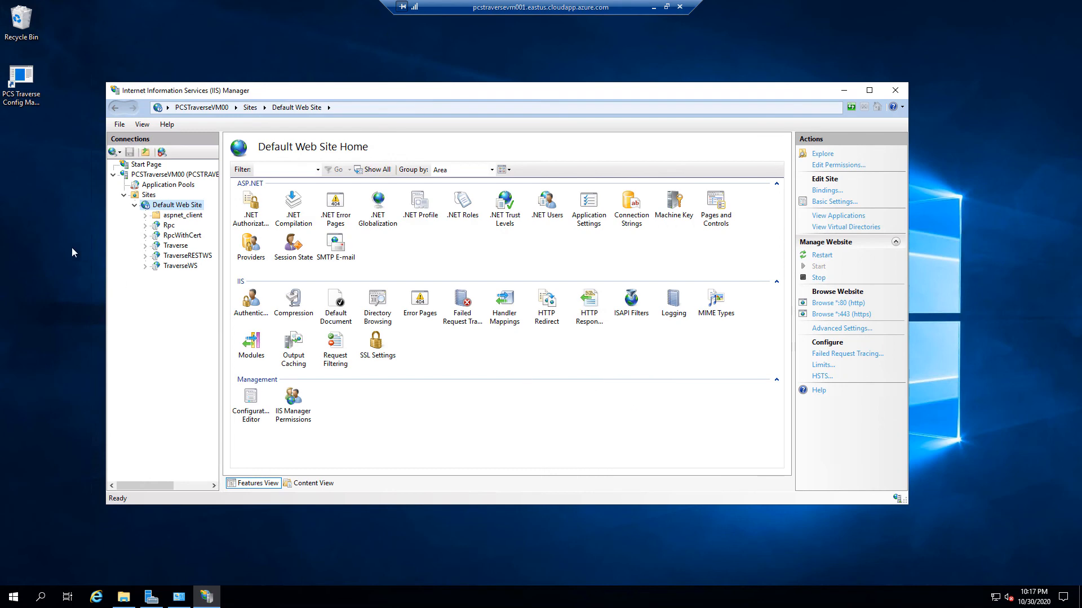
Select the Traverse application and browse it over http on port 80
click(174, 246)
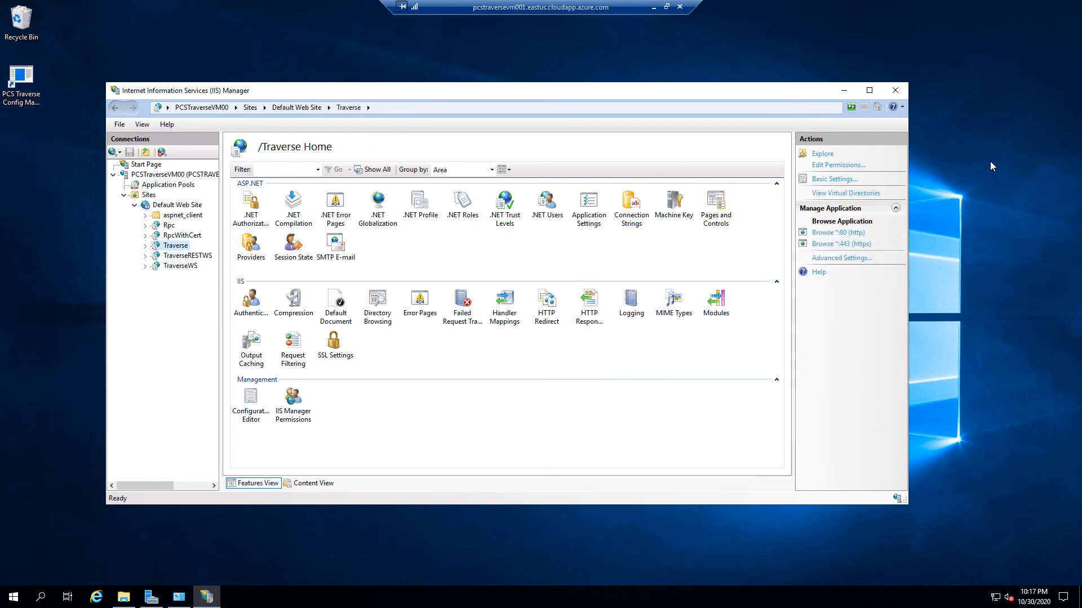
click(848, 233)
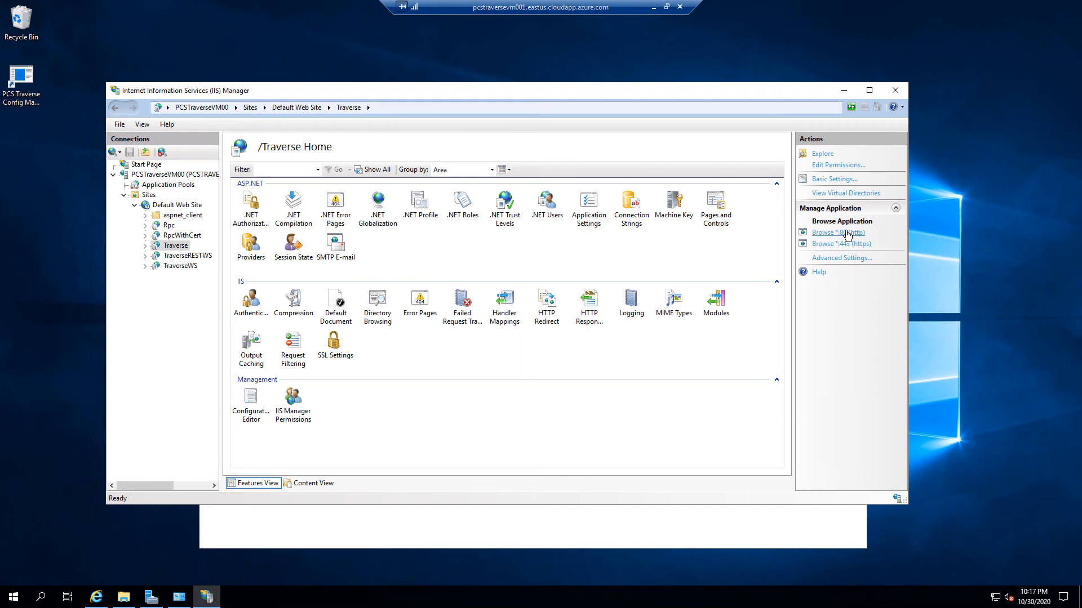
Minimize IIS Manager and close the Traverse login page, leaving Administrative Tools visible
click(97, 599)
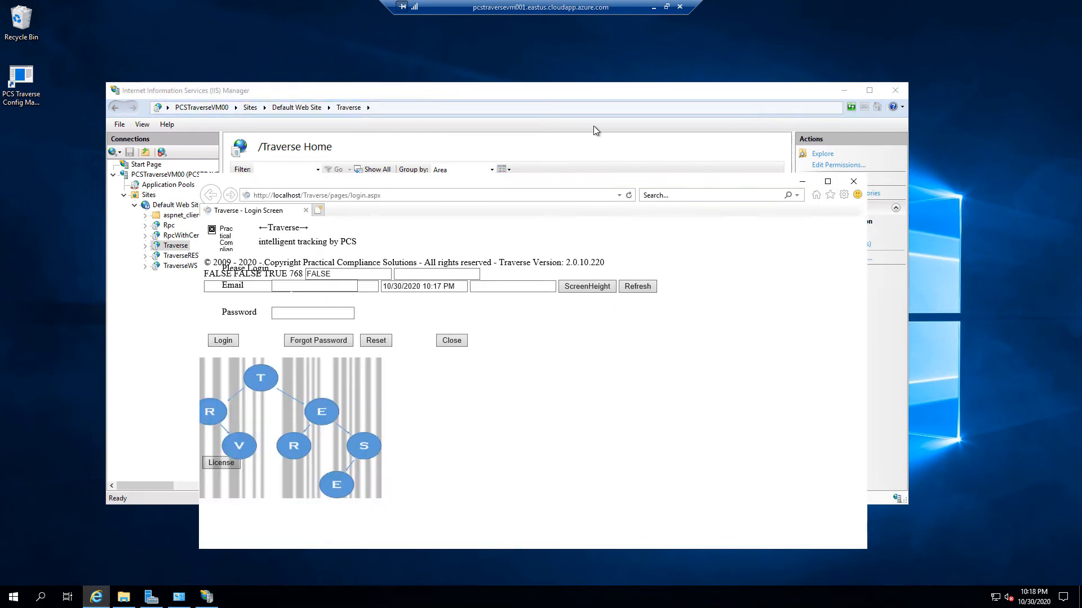
click(598, 146)
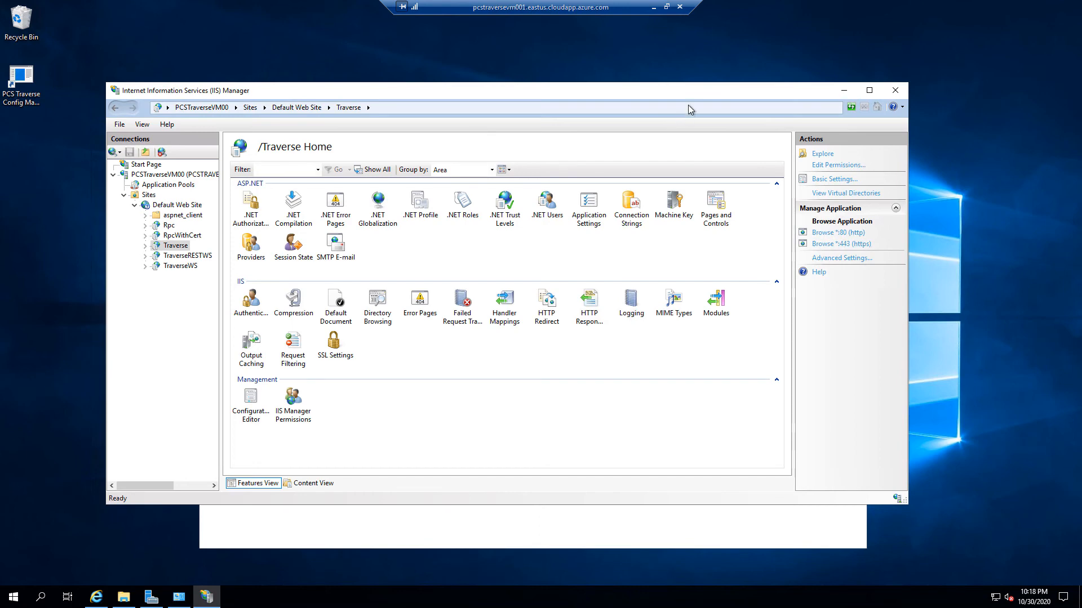
click(843, 87)
drag(656, 130, 704, 60)
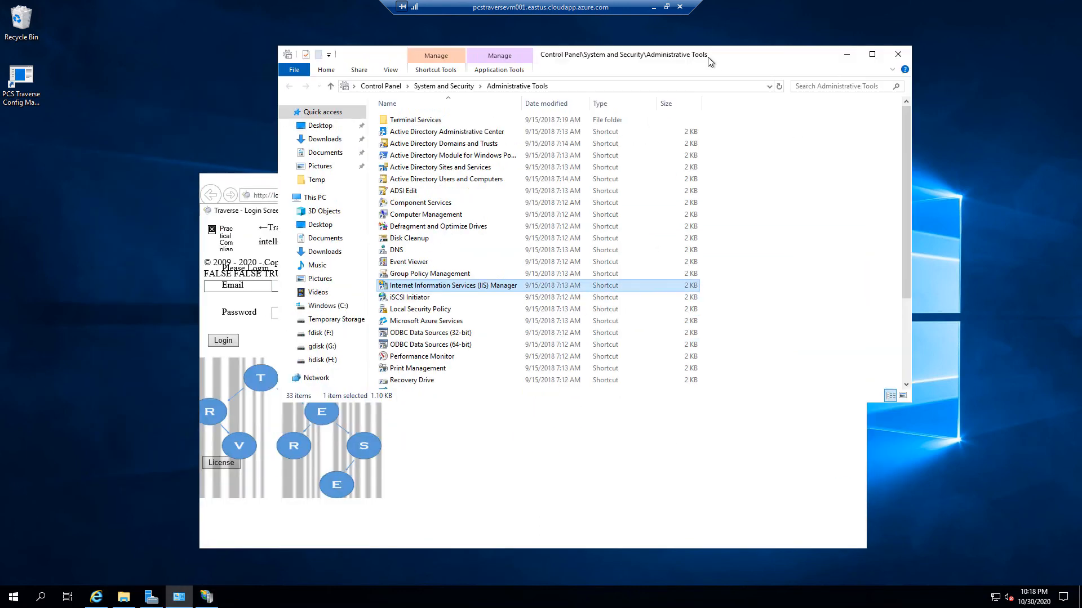
click(603, 445)
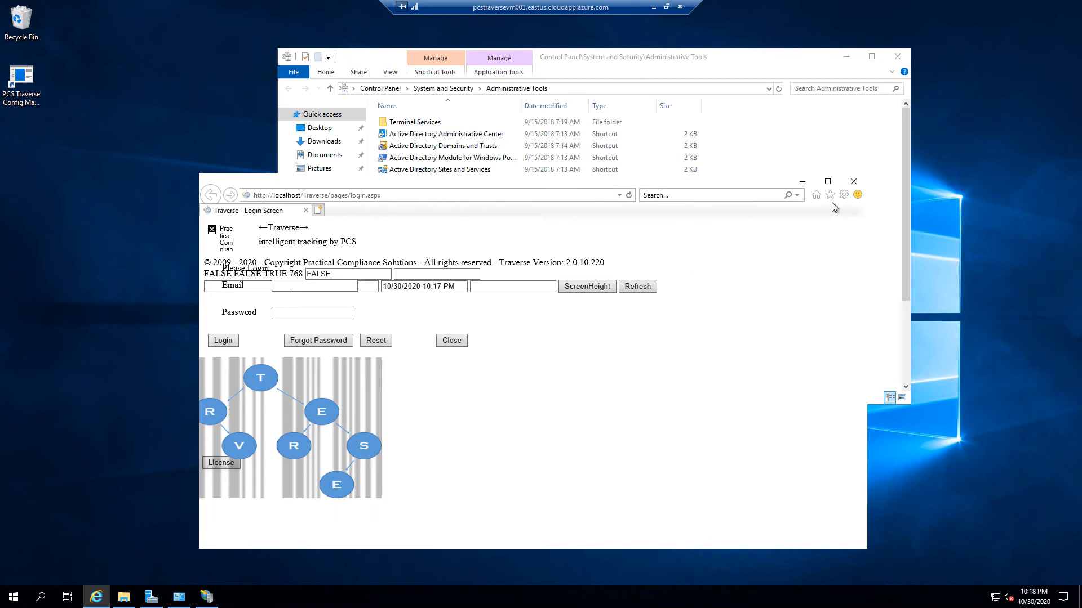
click(854, 182)
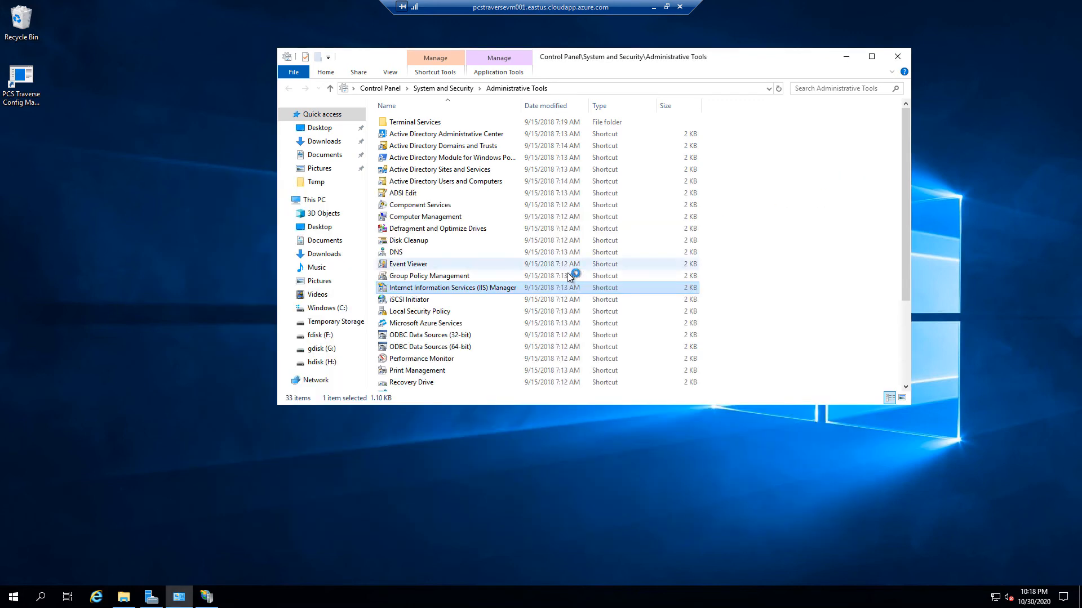
Relaunch IIS Manager and expand the server, Sites and Default Web Site to select Traverse
double_click(472, 288)
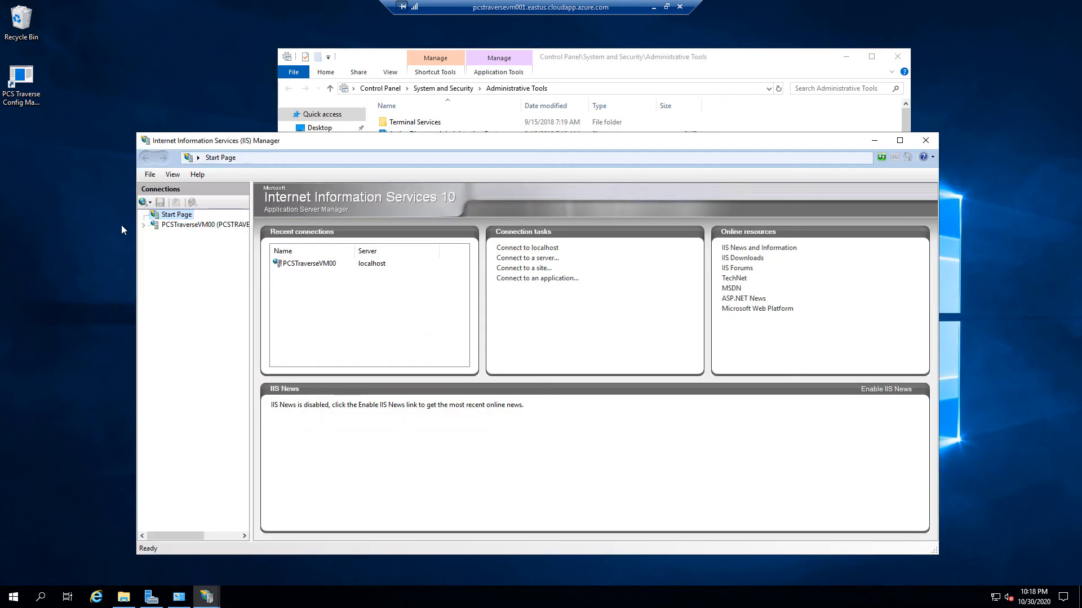
click(153, 225)
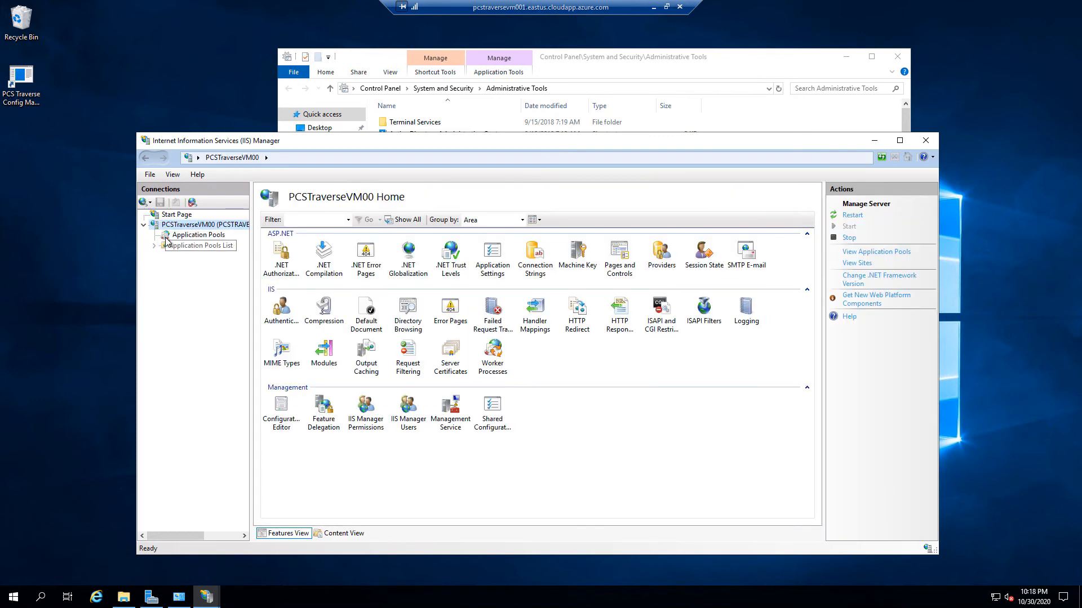
click(154, 245)
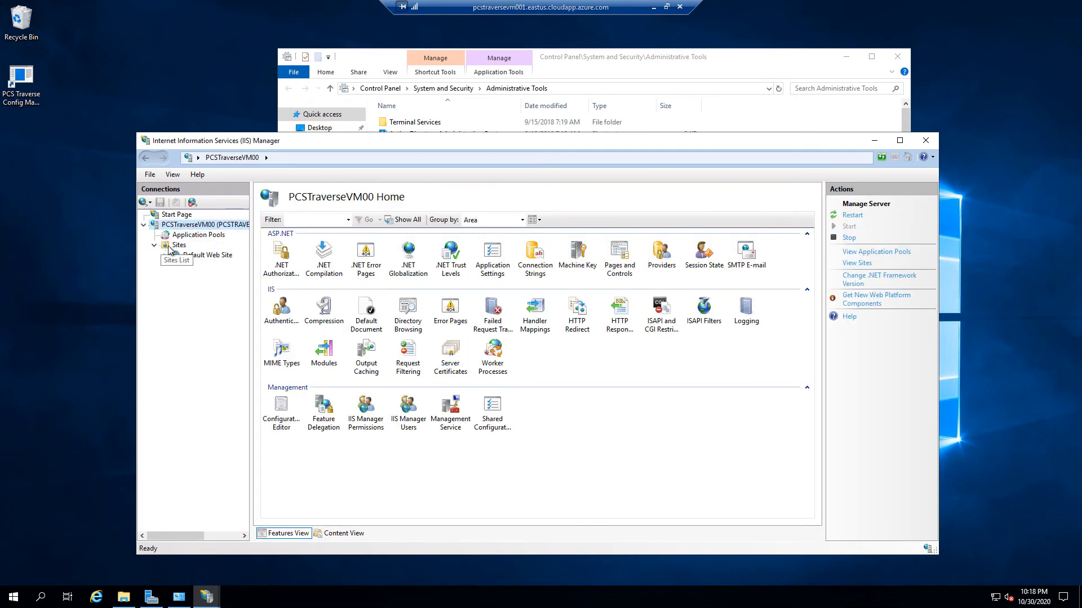
click(169, 247)
click(169, 256)
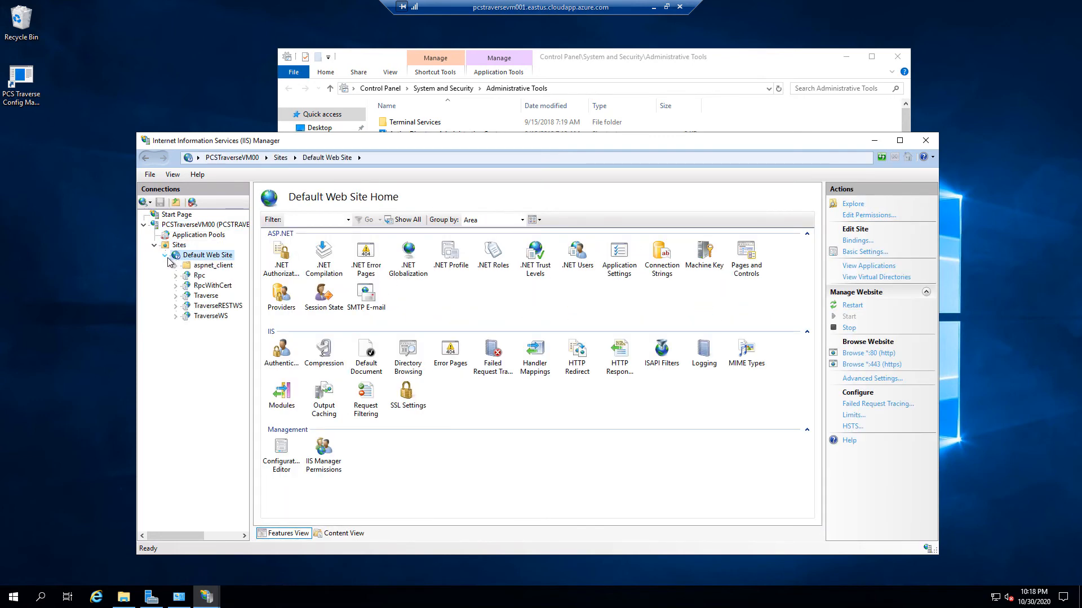
click(200, 295)
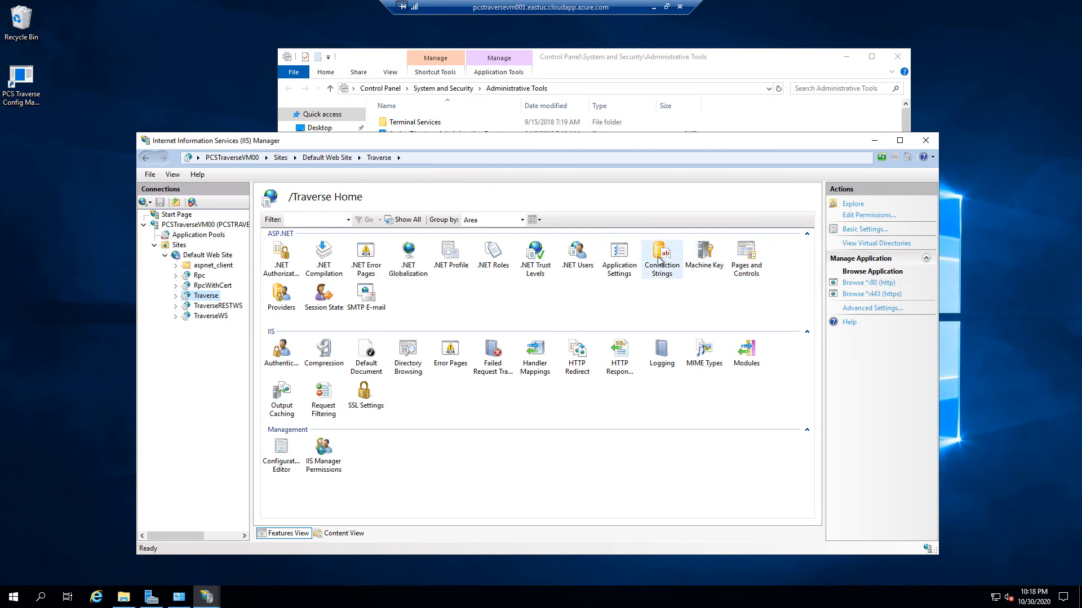
double_click(619, 257)
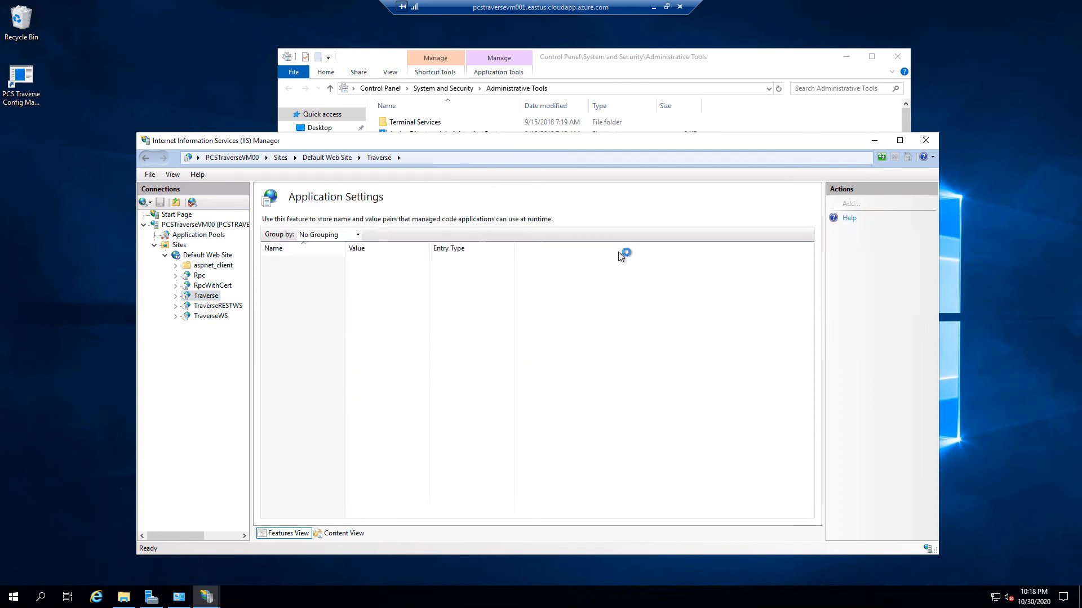
click(292, 336)
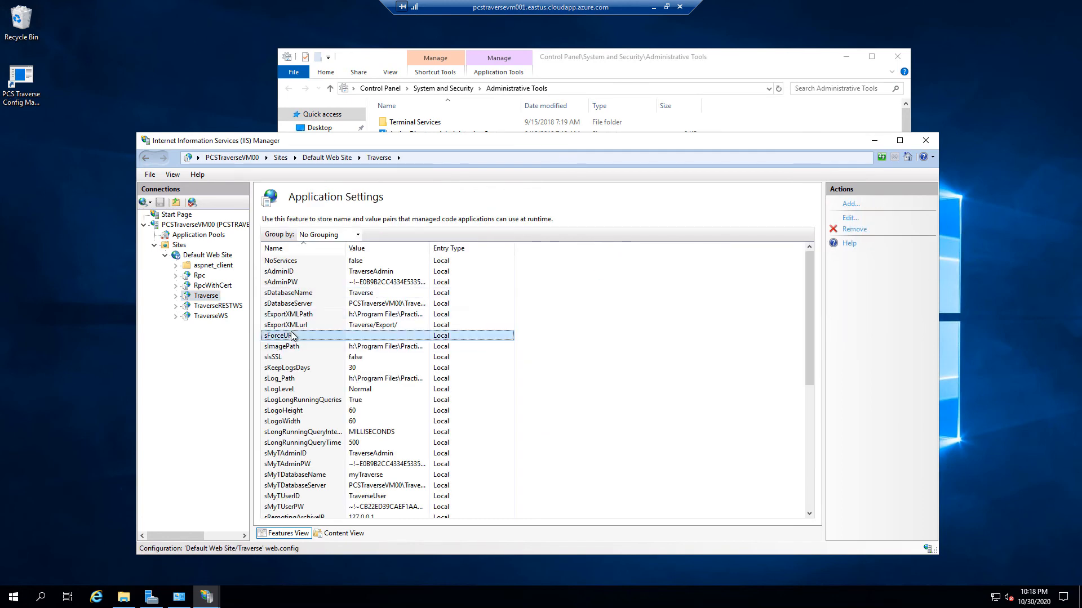
double_click(292, 336)
click(500, 355)
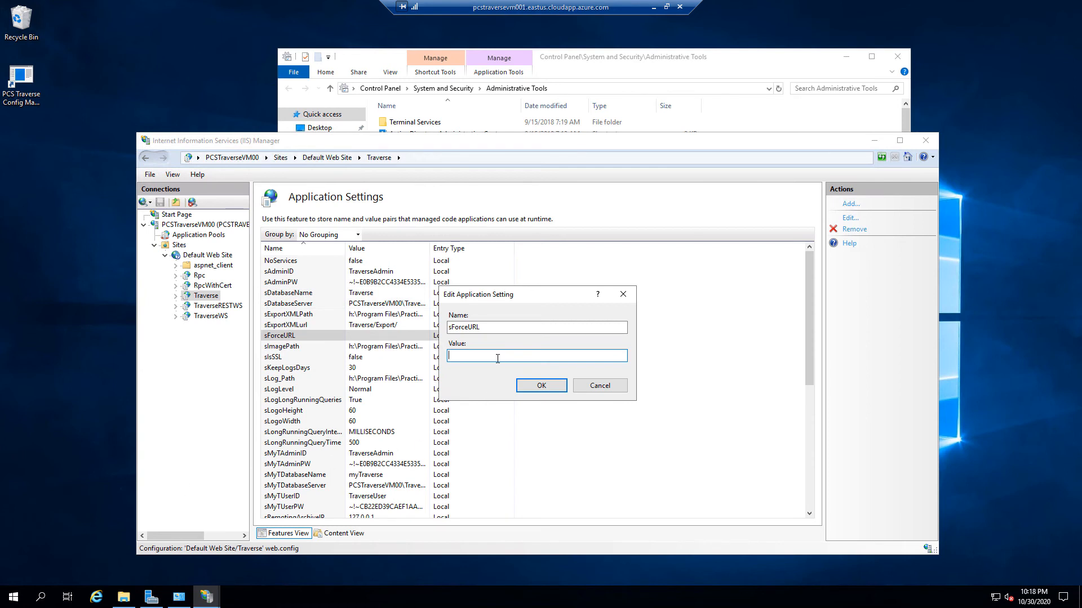
text(https://traverse.pcstraverse.com/)
text(traverse)
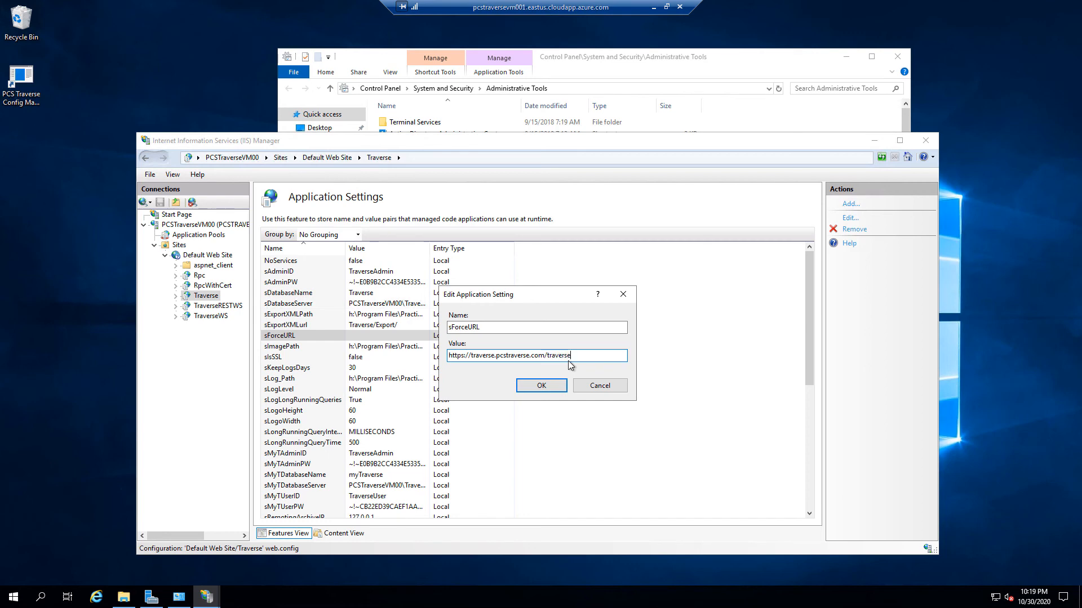
click(556, 388)
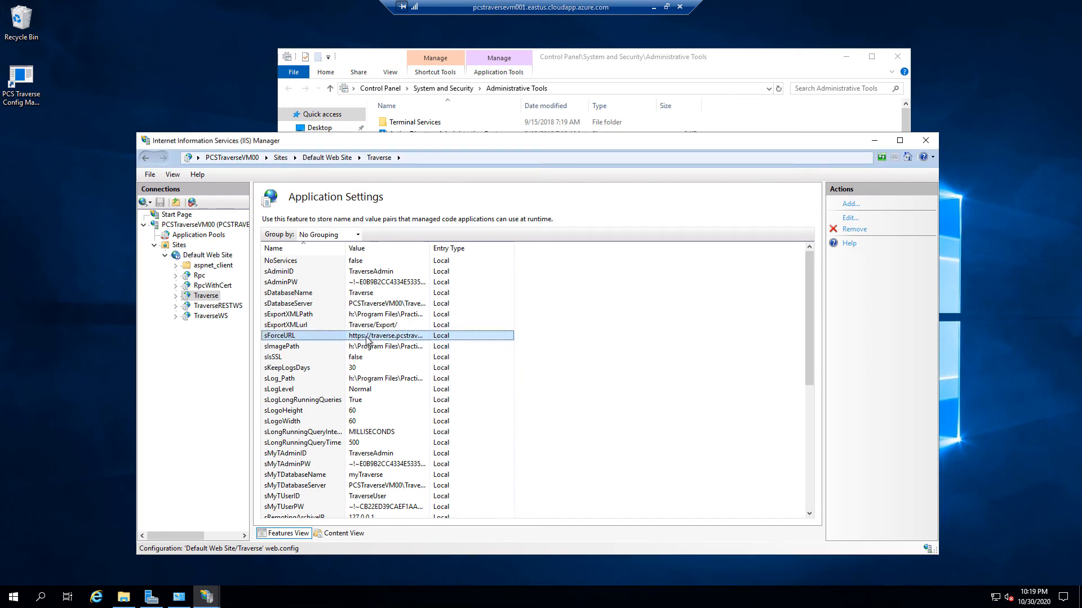
click(208, 297)
click(618, 260)
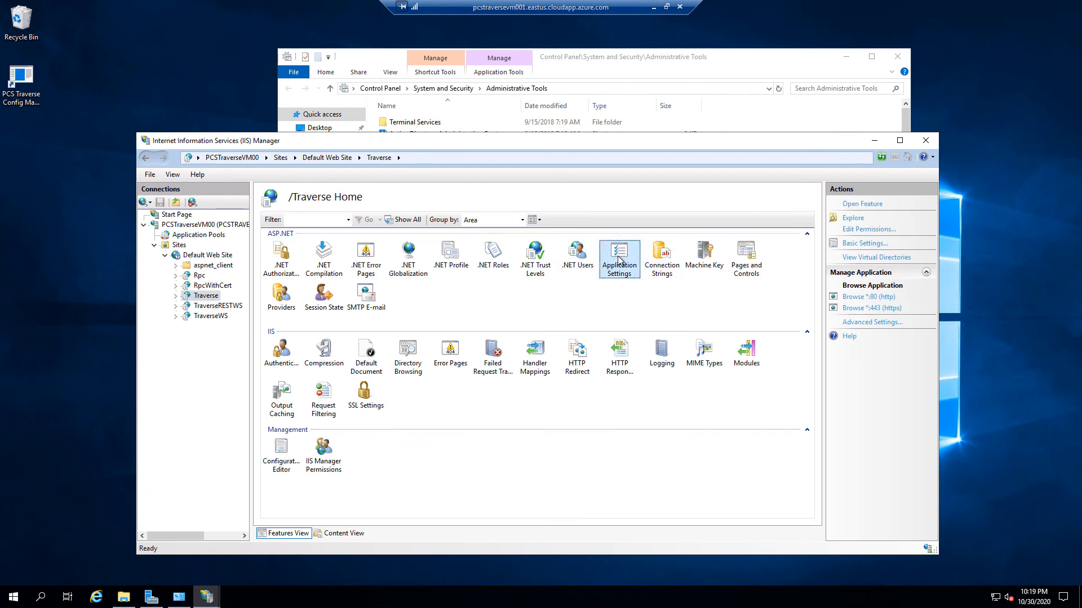
Reopen and scroll through the Traverse application settings list
double_click(619, 260)
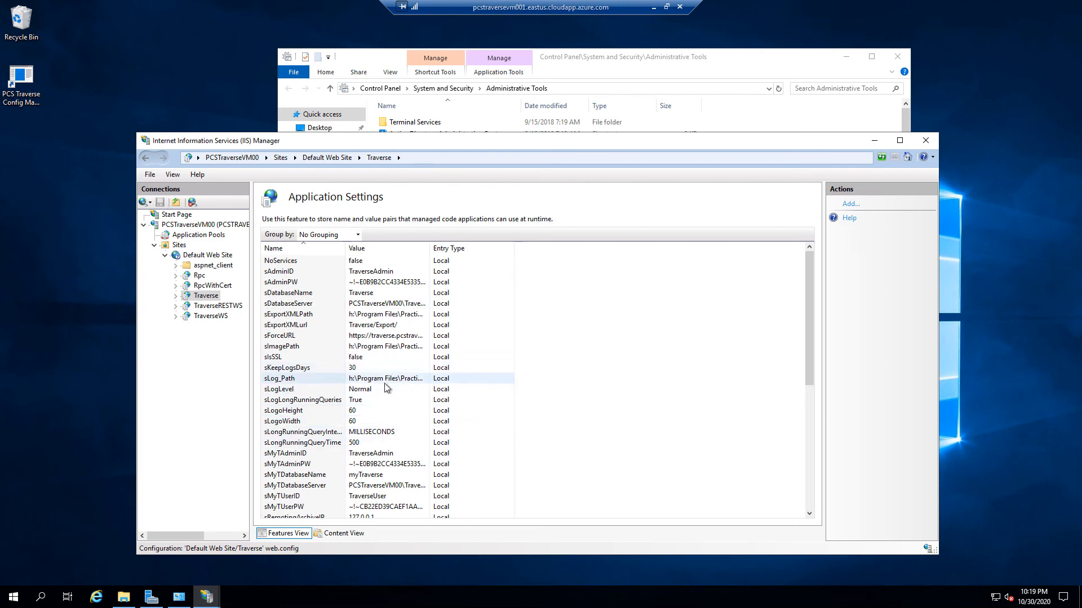
scroll(387, 388, down, 2)
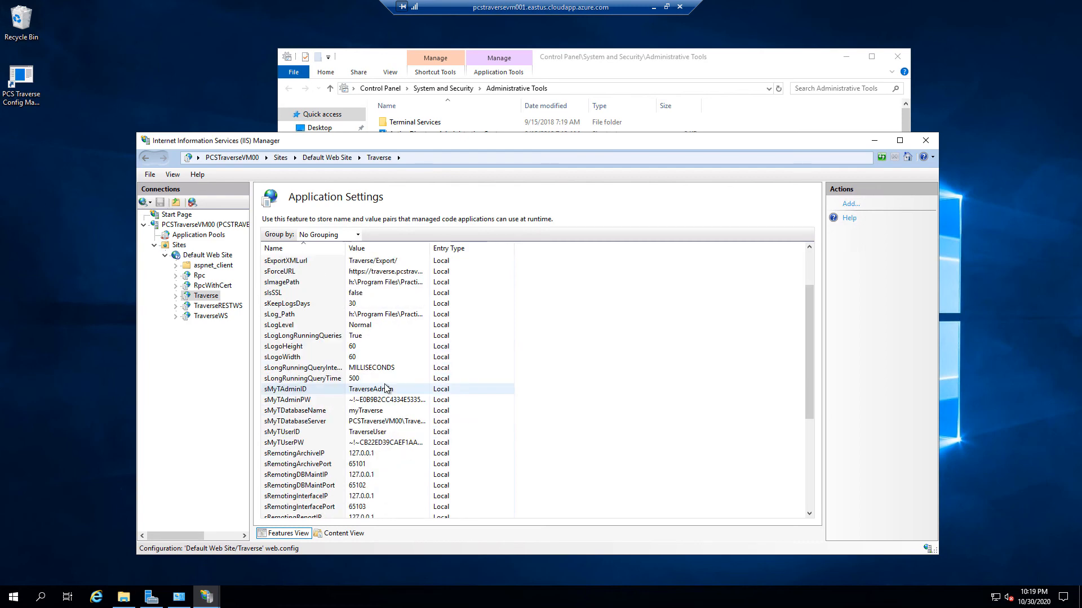
scroll(387, 388, up, 2)
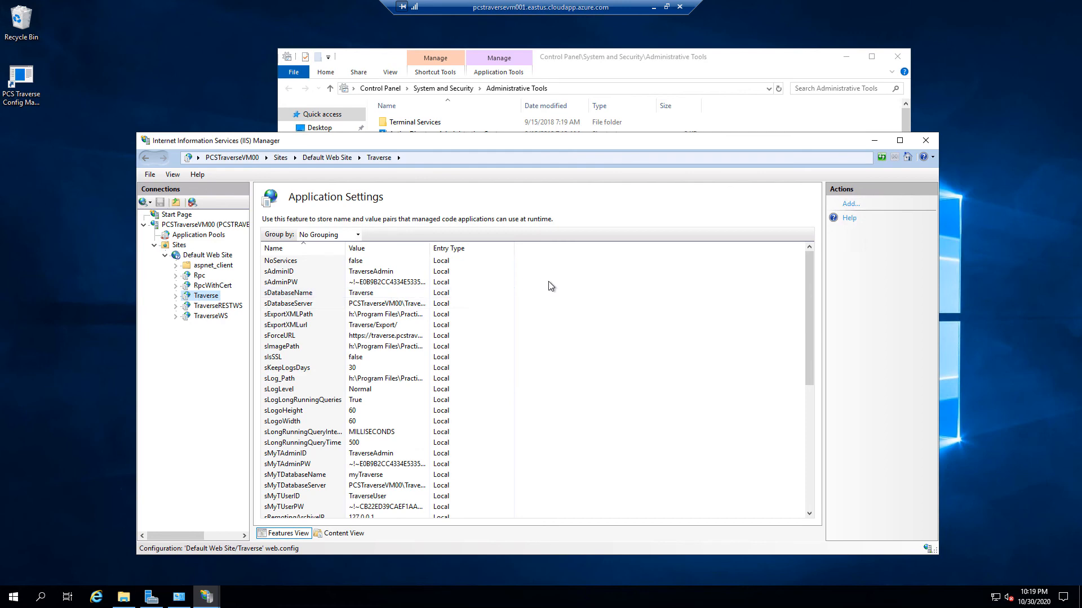
Turn on Require SSL in the Traverse SSL Settings and apply the change
click(213, 297)
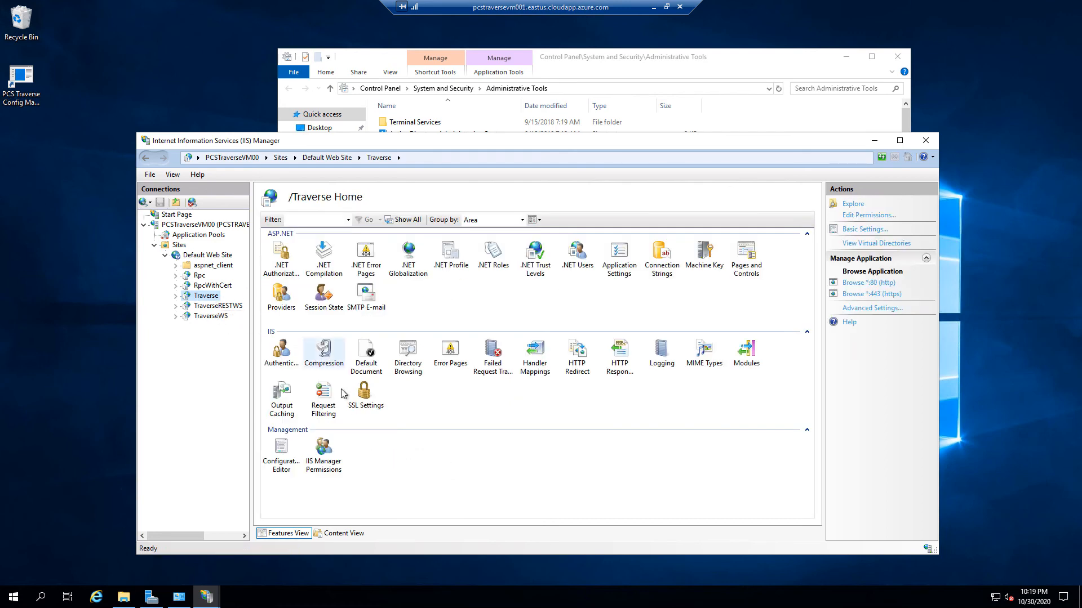
double_click(363, 397)
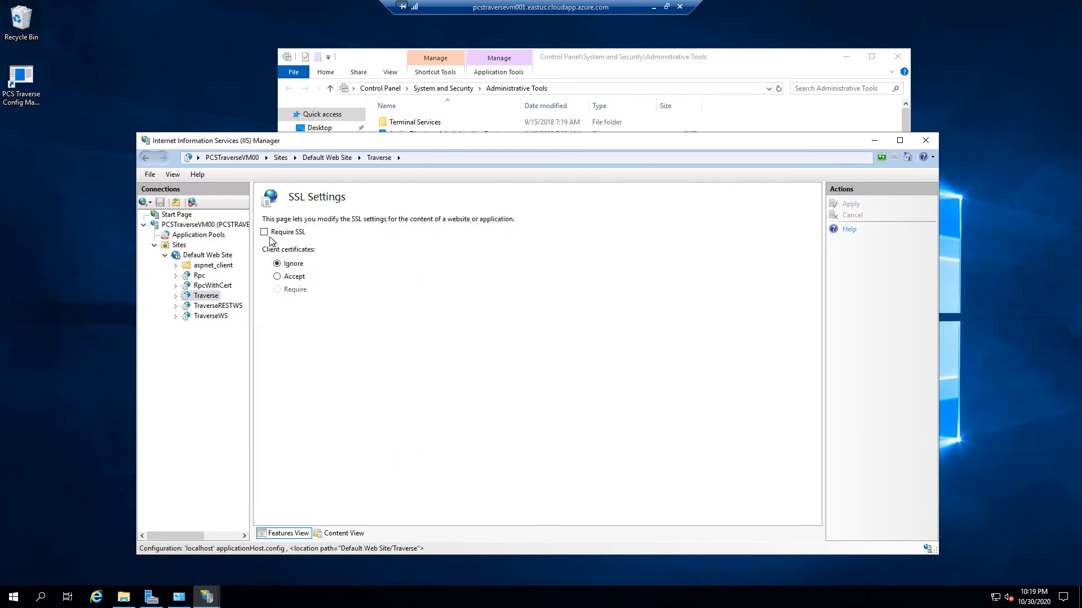
click(264, 232)
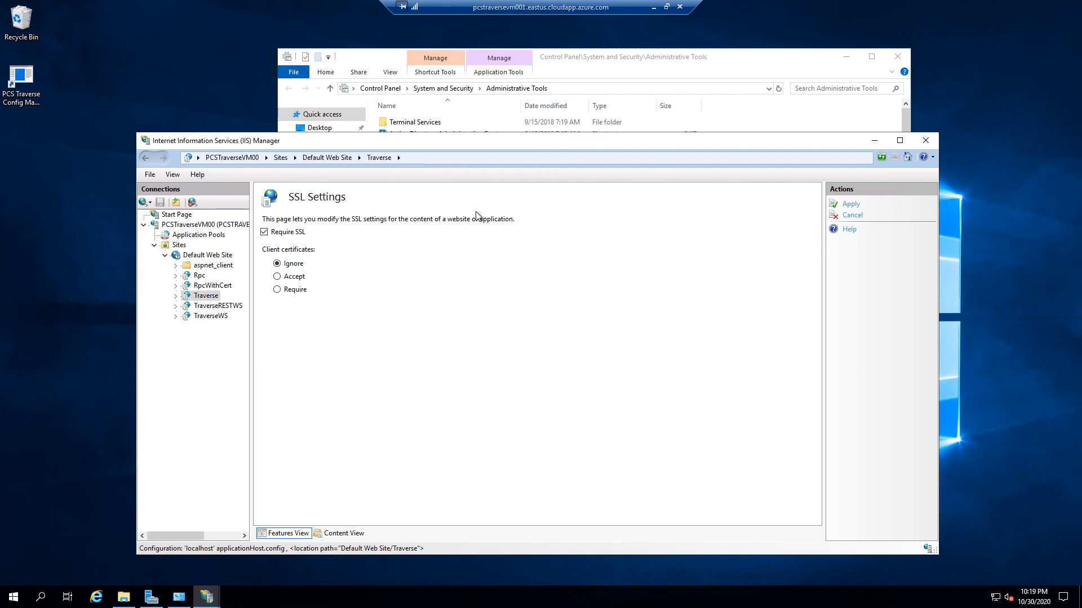
click(850, 206)
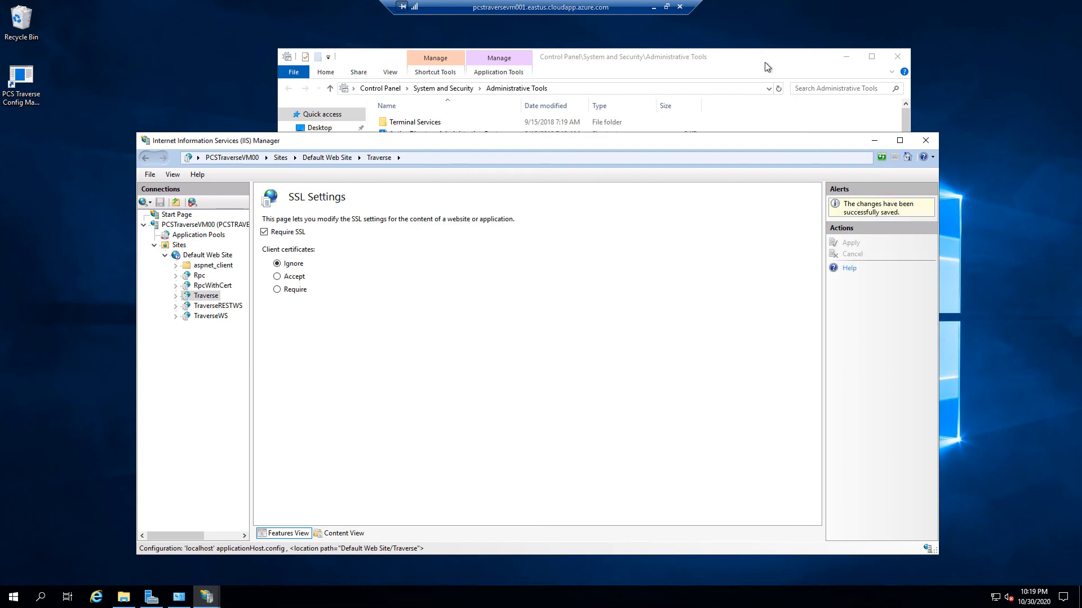
click(654, 7)
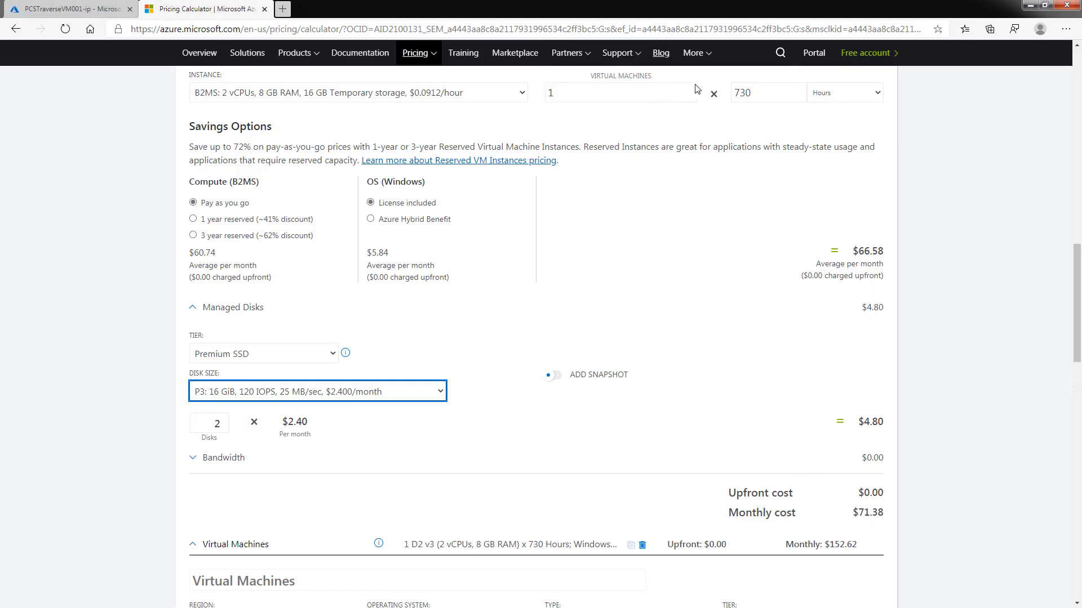
click(283, 10)
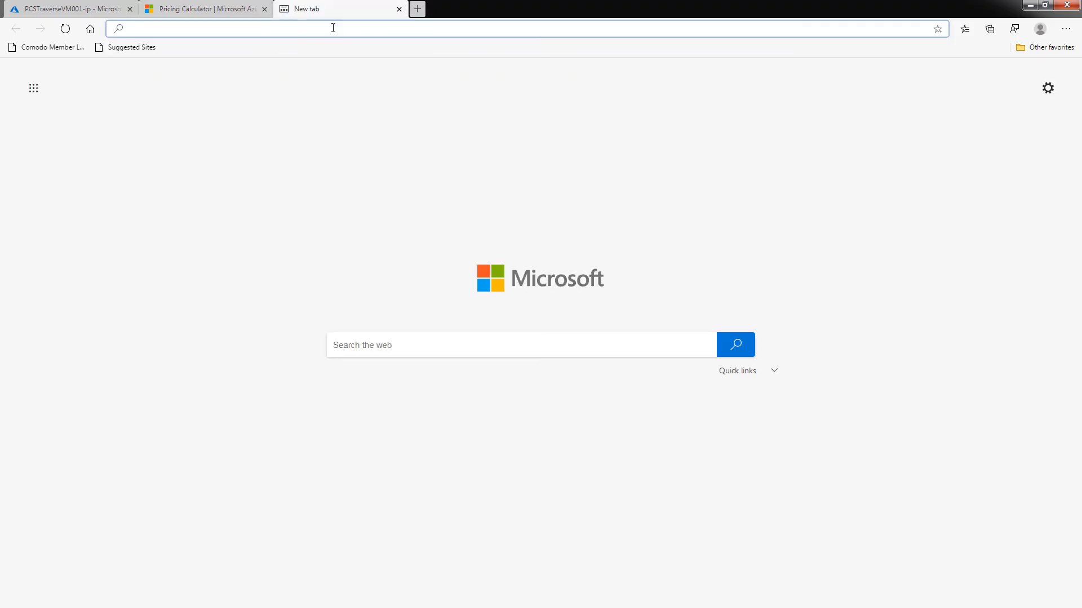
text(https://)
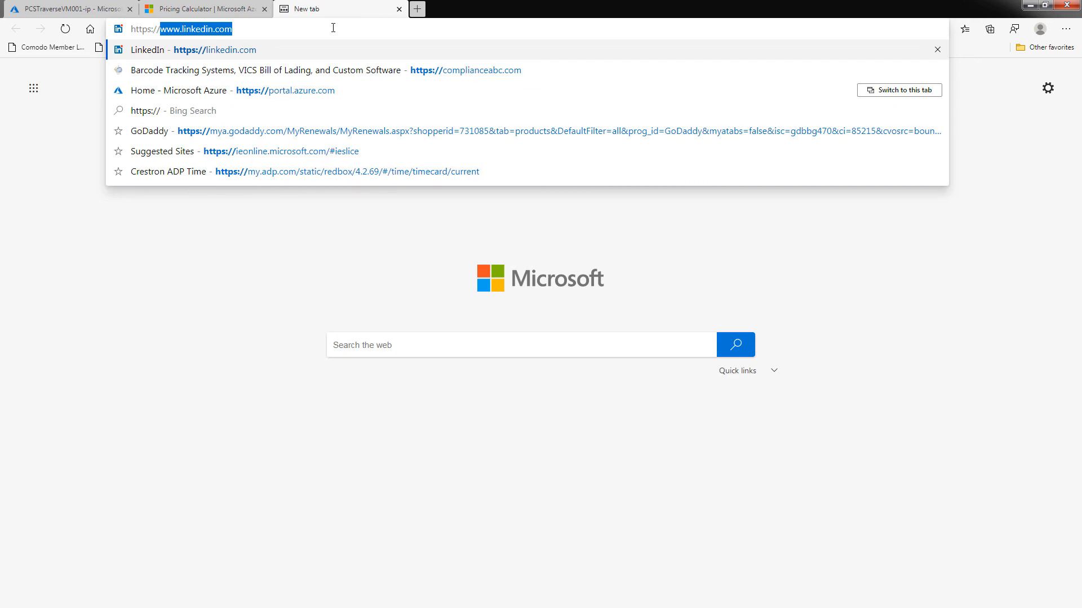
text(traverse)
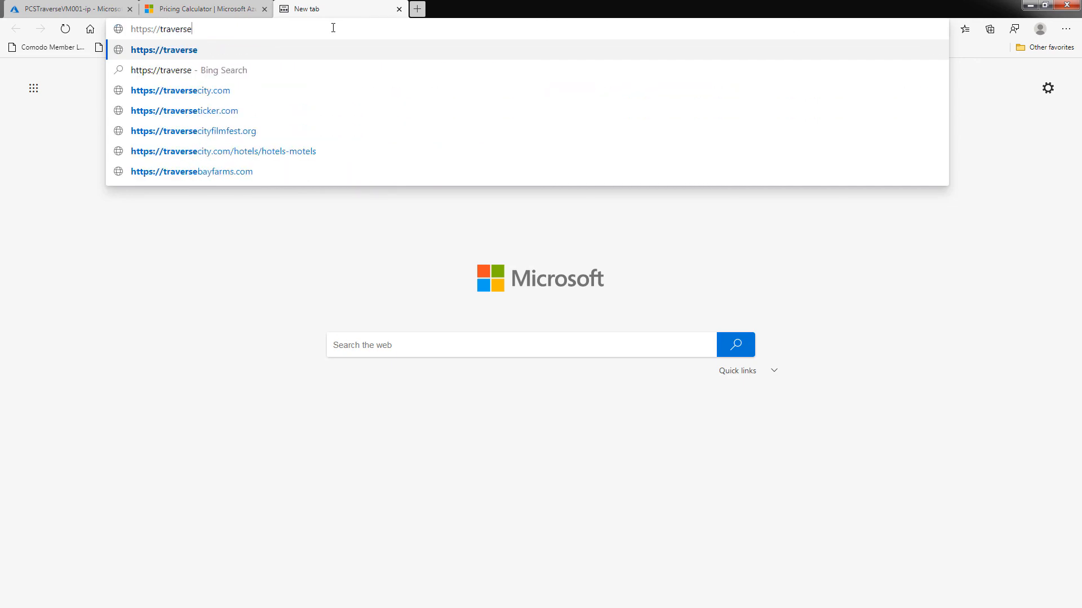
text(.pcstra)
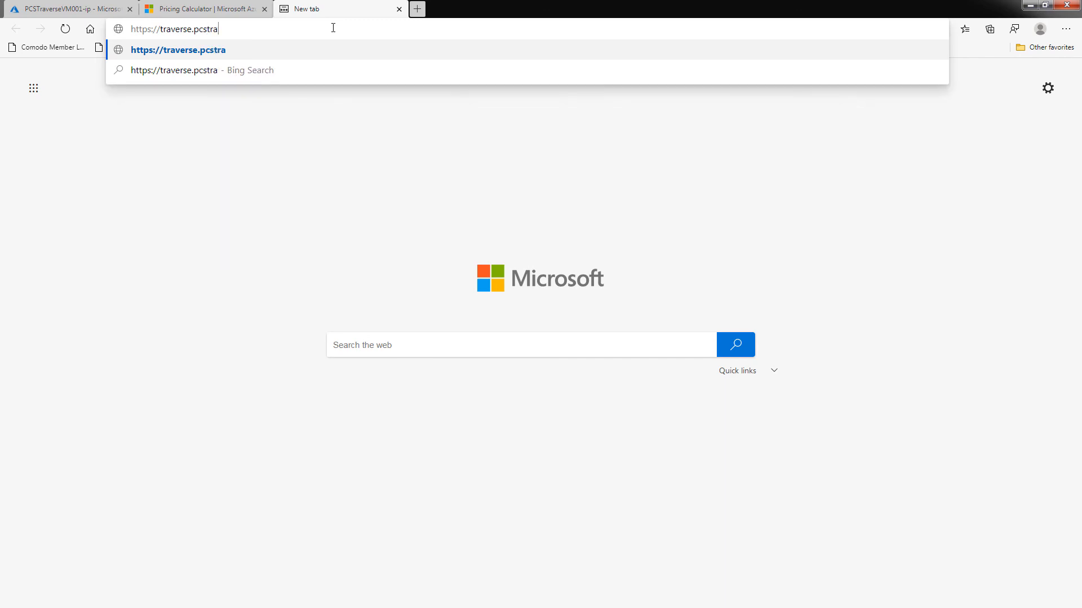
text(verse.com)
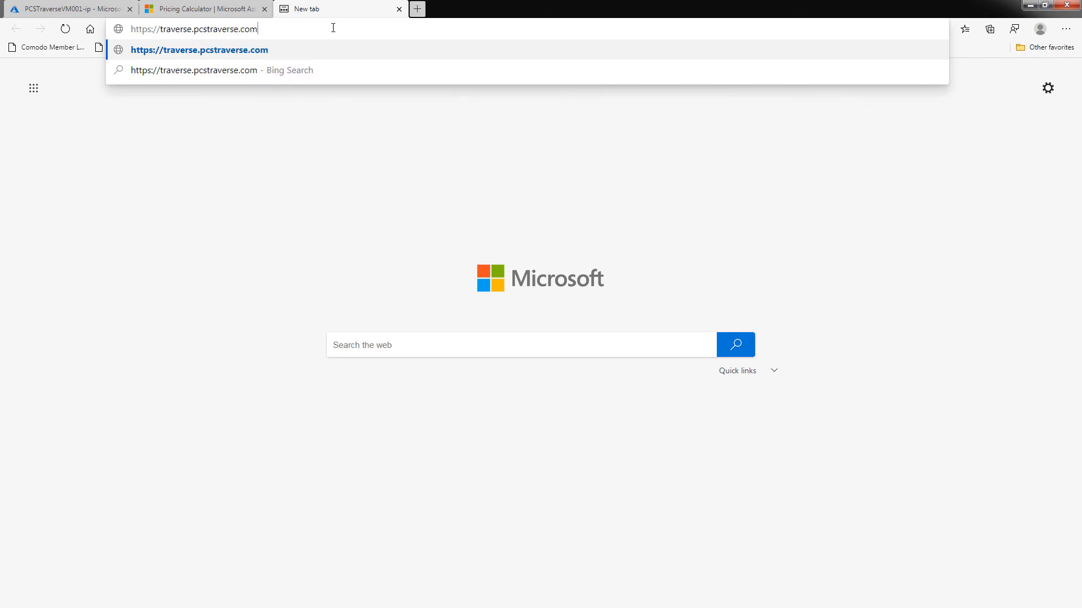
text(/traverse)
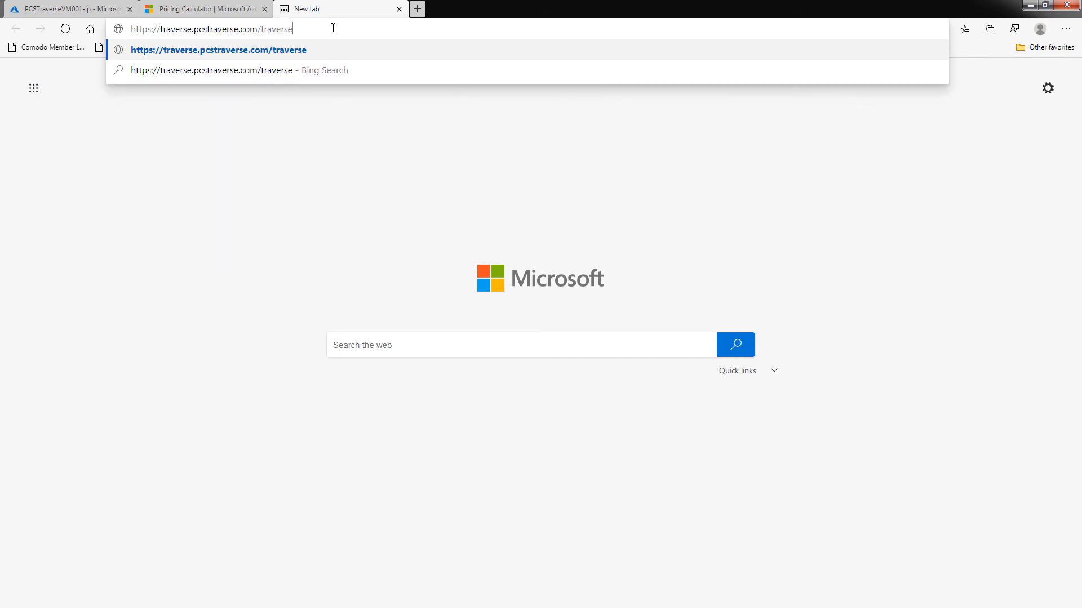
key(Return)
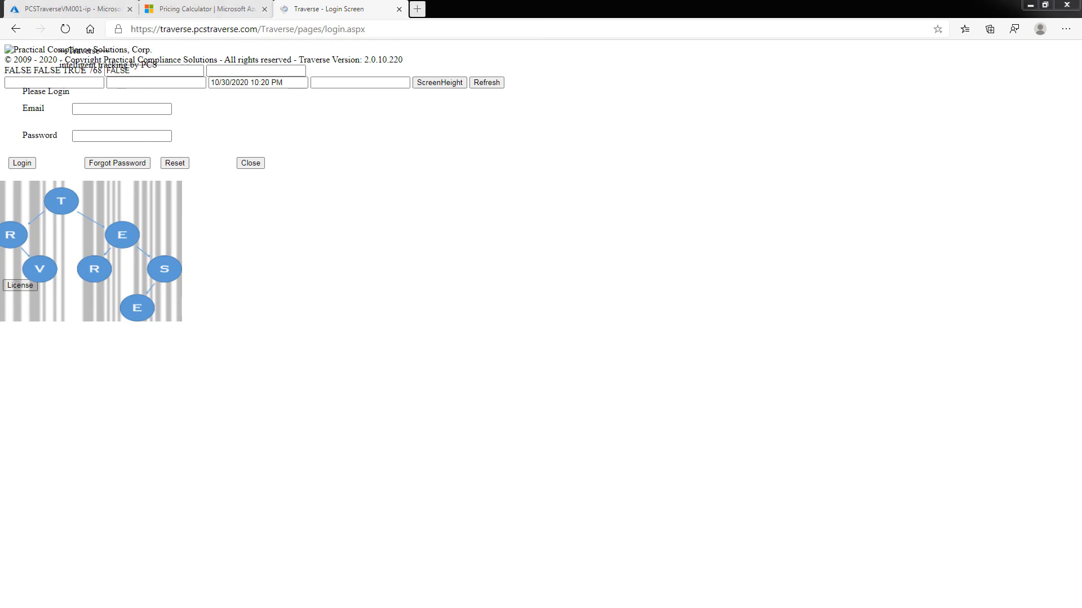
key(alt+Tab)
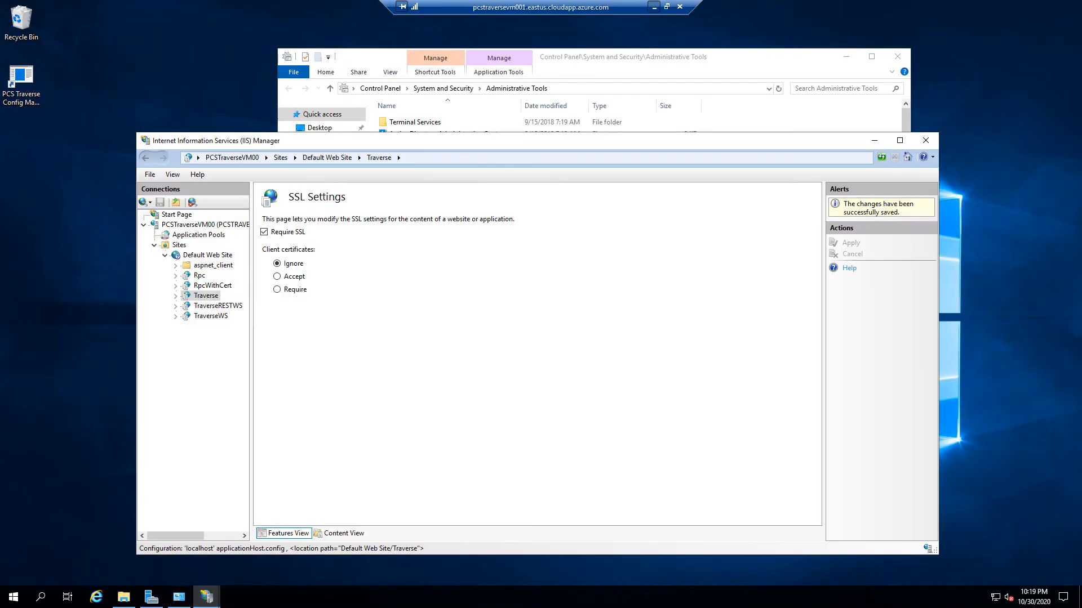
click(203, 295)
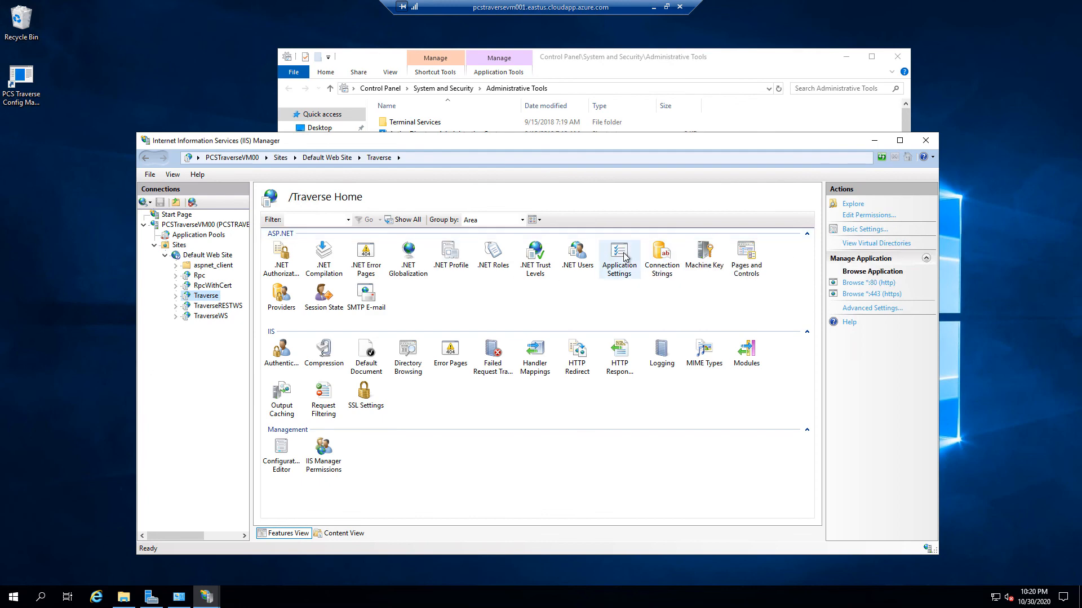
click(624, 256)
double_click(624, 256)
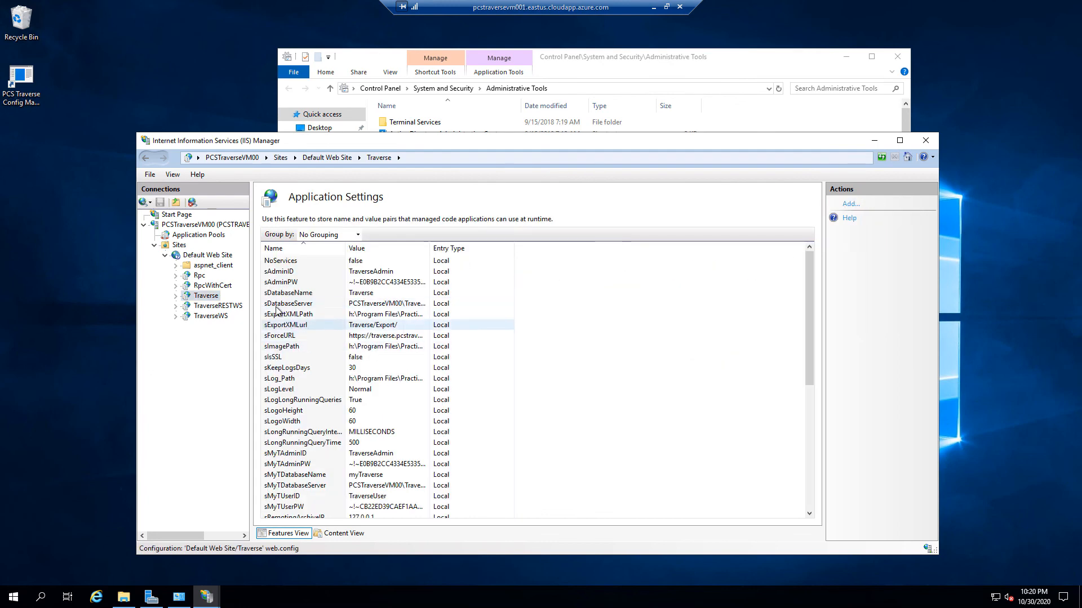
double_click(287, 338)
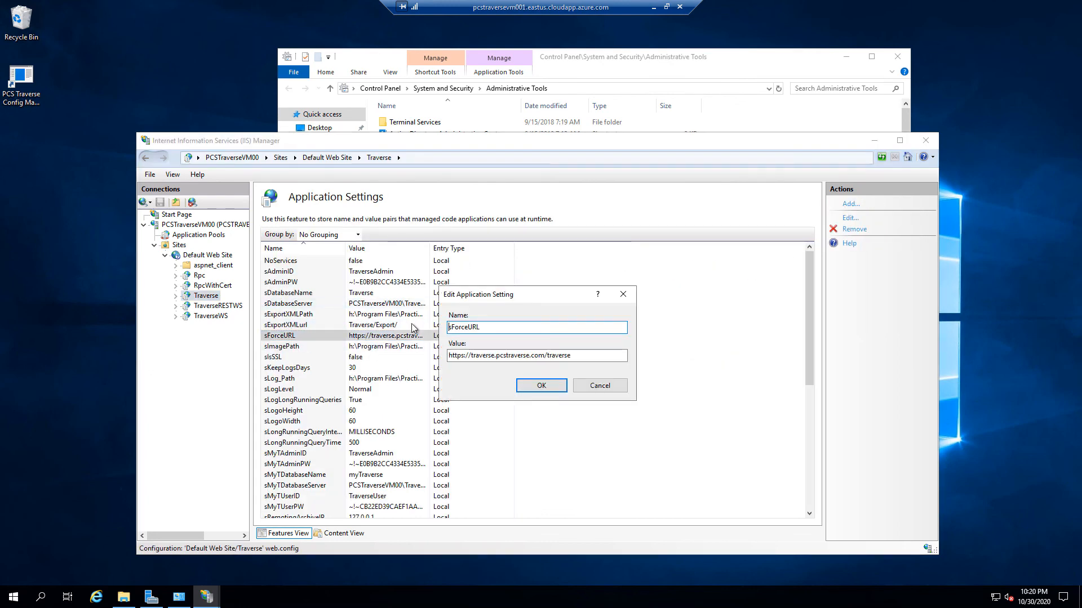
click(579, 353)
key(BackSpace)
key(BackSpace)
key(BackSpace)
key(BackSpace)
key(BackSpace)
key(BackSpace)
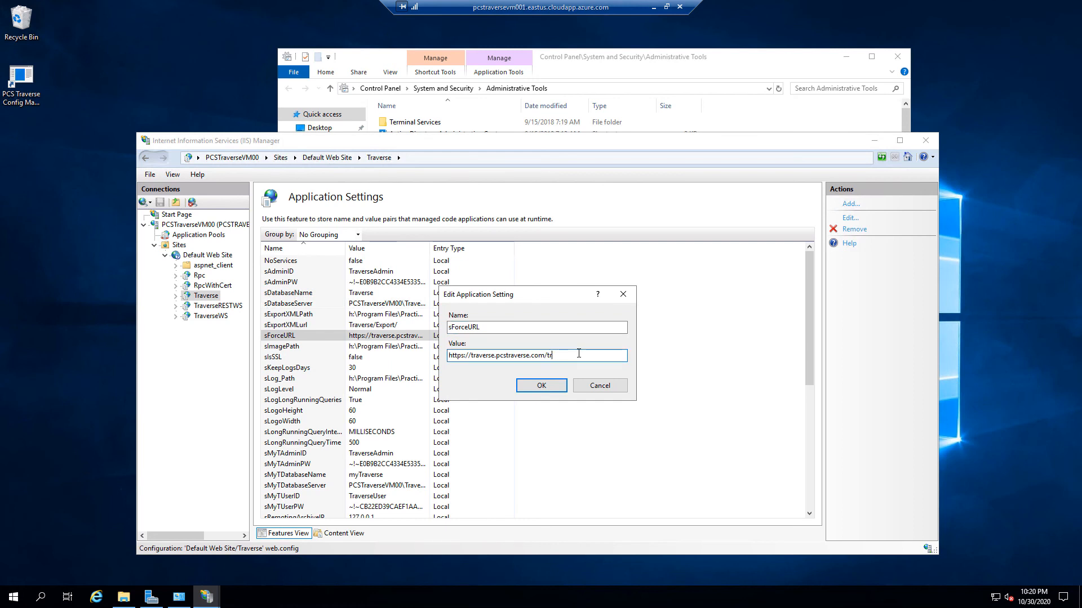
key(Return)
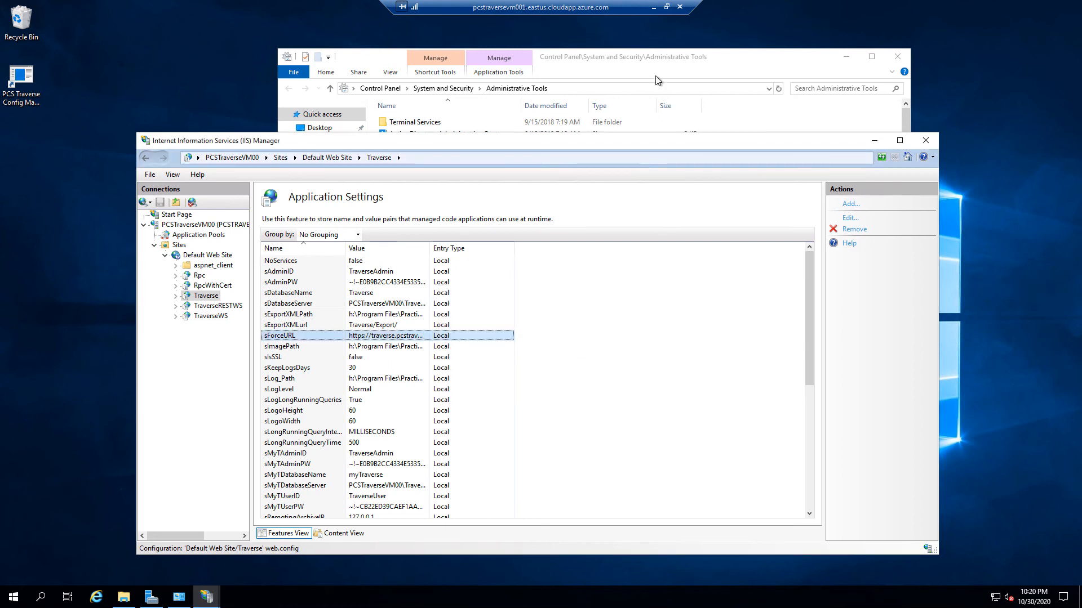
Reload the Traverse login page and sign in as administrator
click(654, 6)
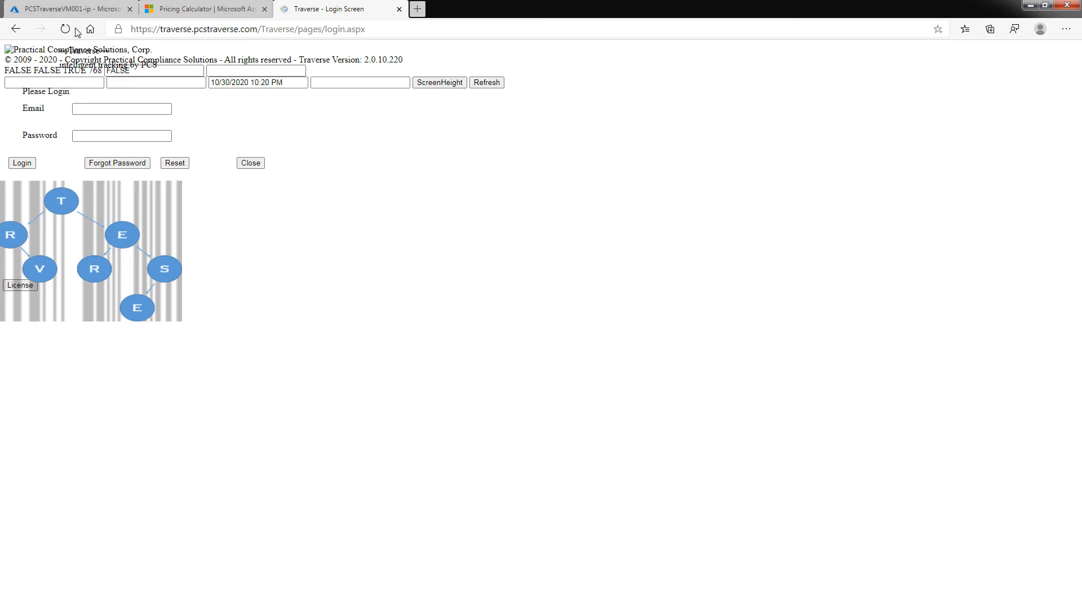
click(65, 30)
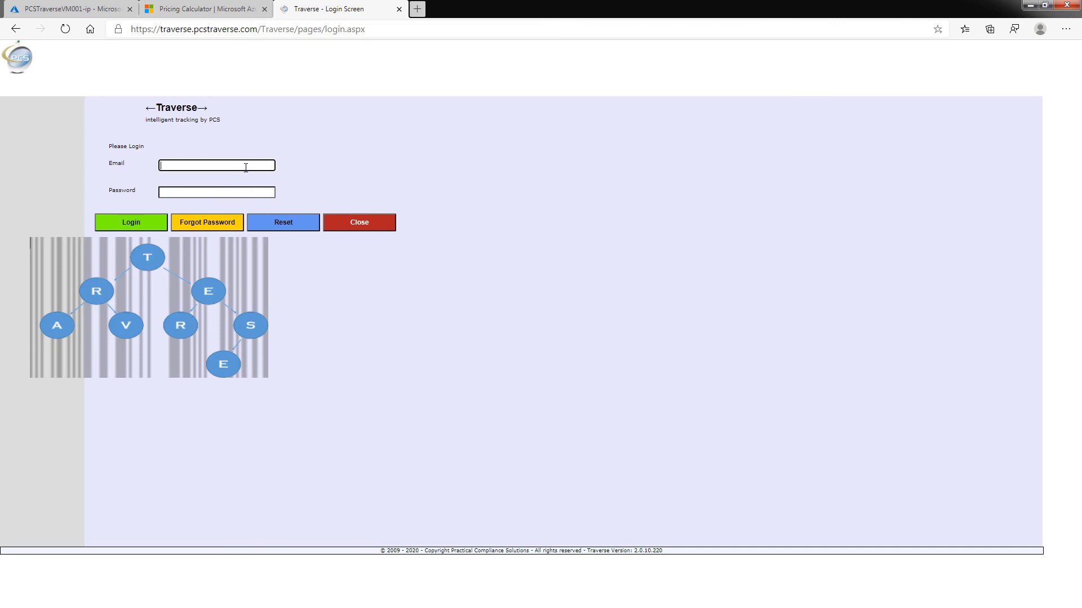
click(237, 162)
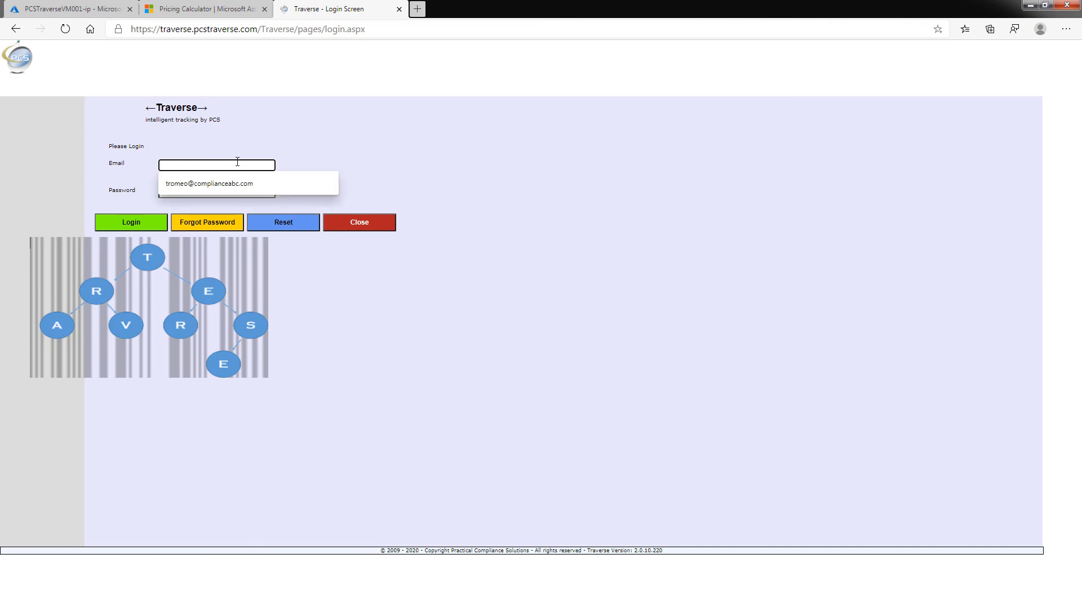
text(administ)
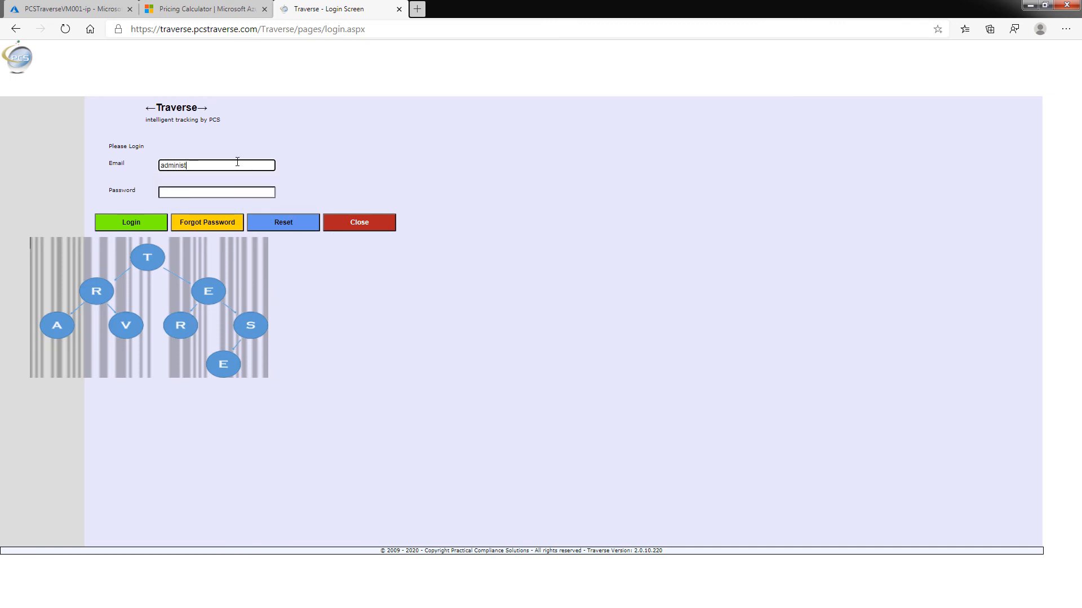
text(rator)
click(127, 225)
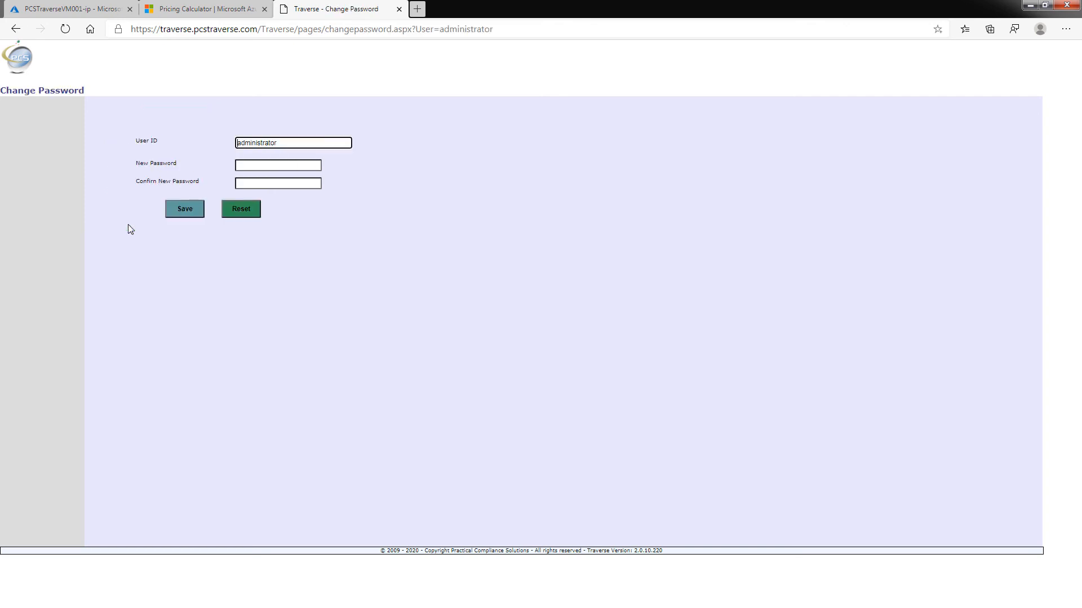
Set and confirm a new administrator password, decline Edge's offer to save it, then expand ADMIN
click(286, 168)
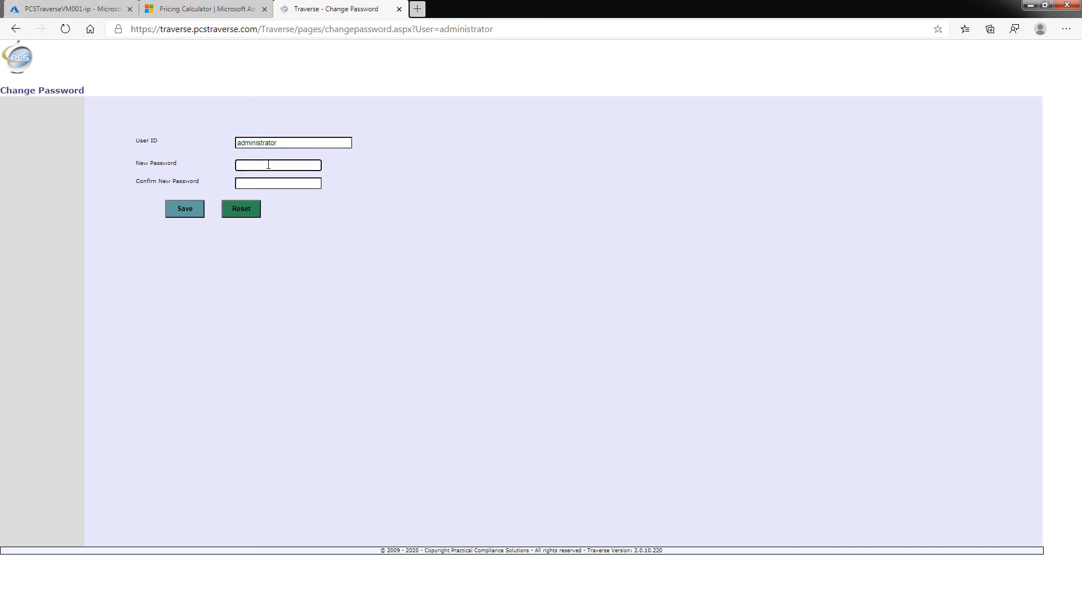
key(ctrl+v)
click(269, 183)
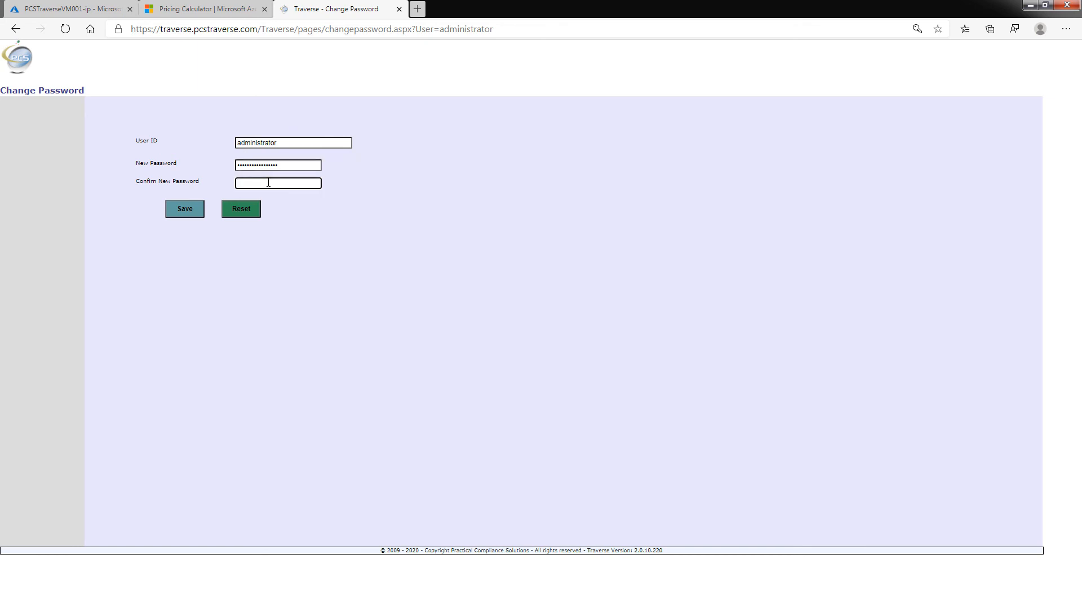
key(ctrl+v)
click(188, 209)
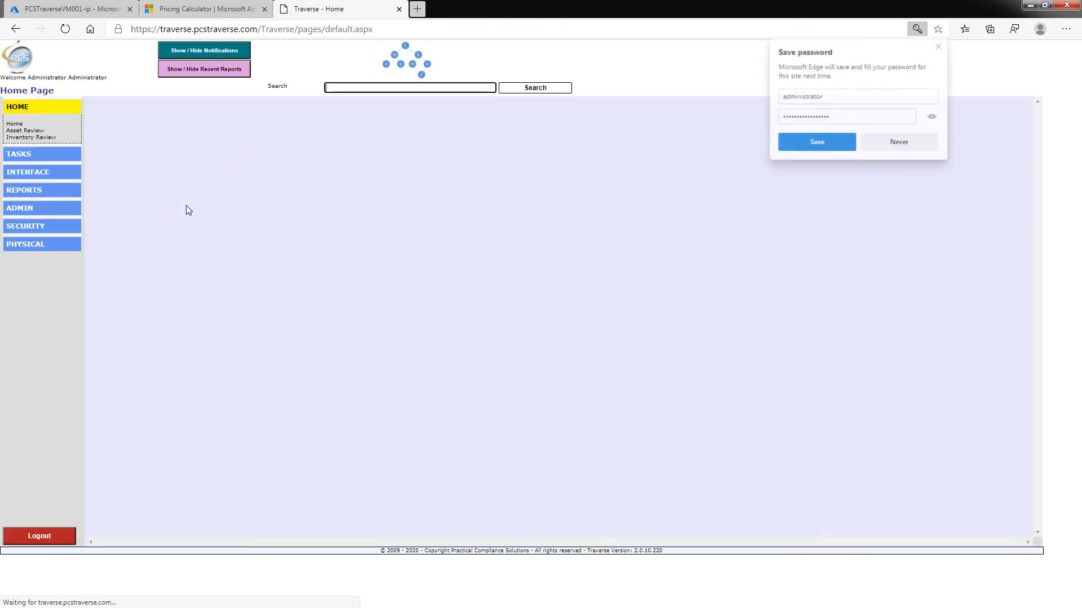
click(884, 144)
click(20, 208)
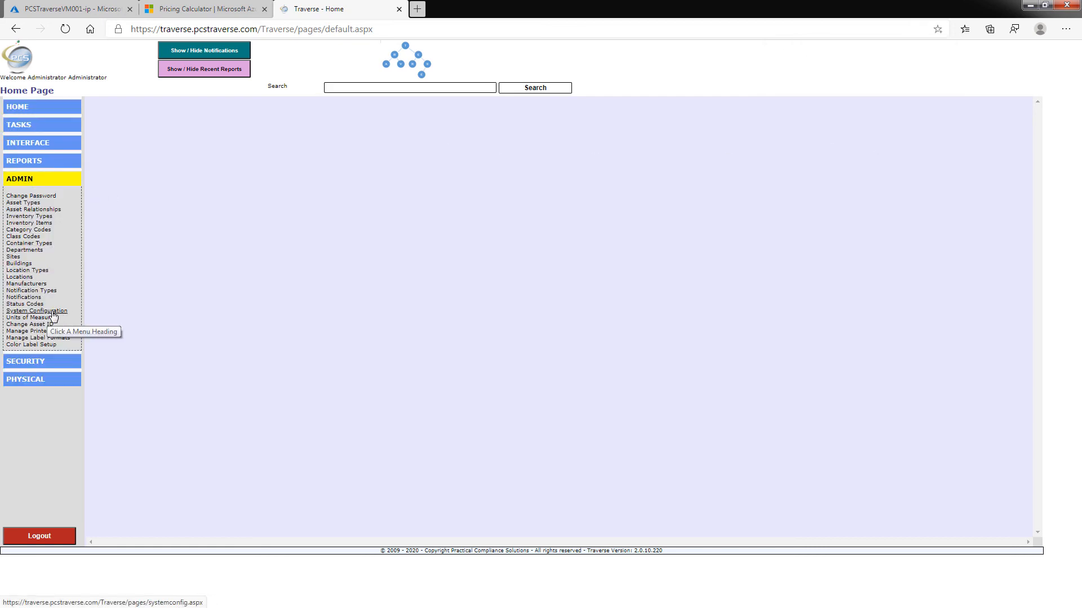
Open System Configuration and enter company name Practical Compliance Solutions and its street address
click(63, 311)
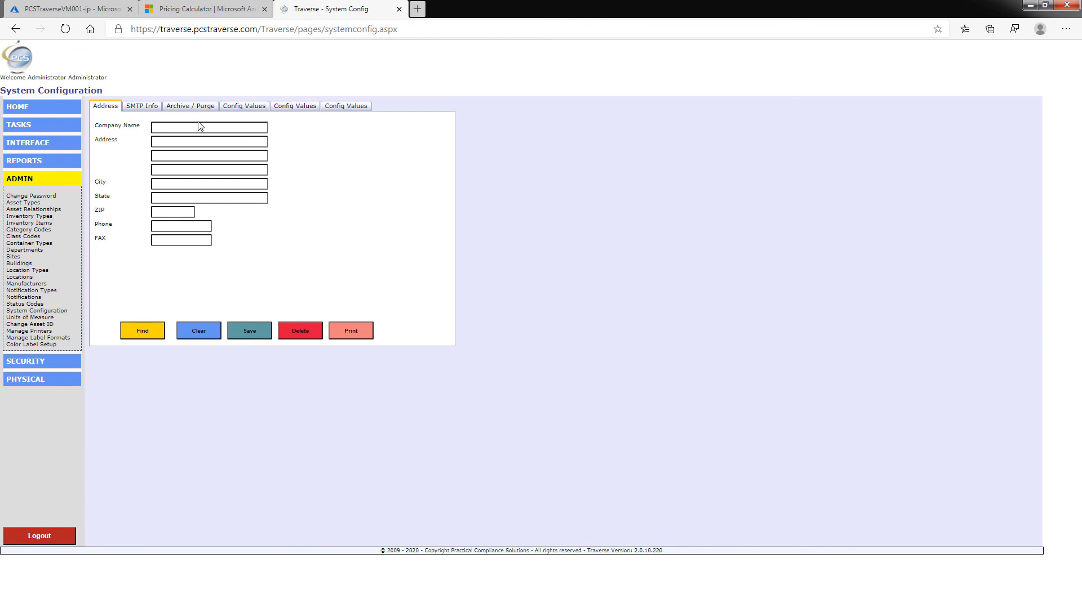
click(199, 128)
text(Practical Compliance Solutions)
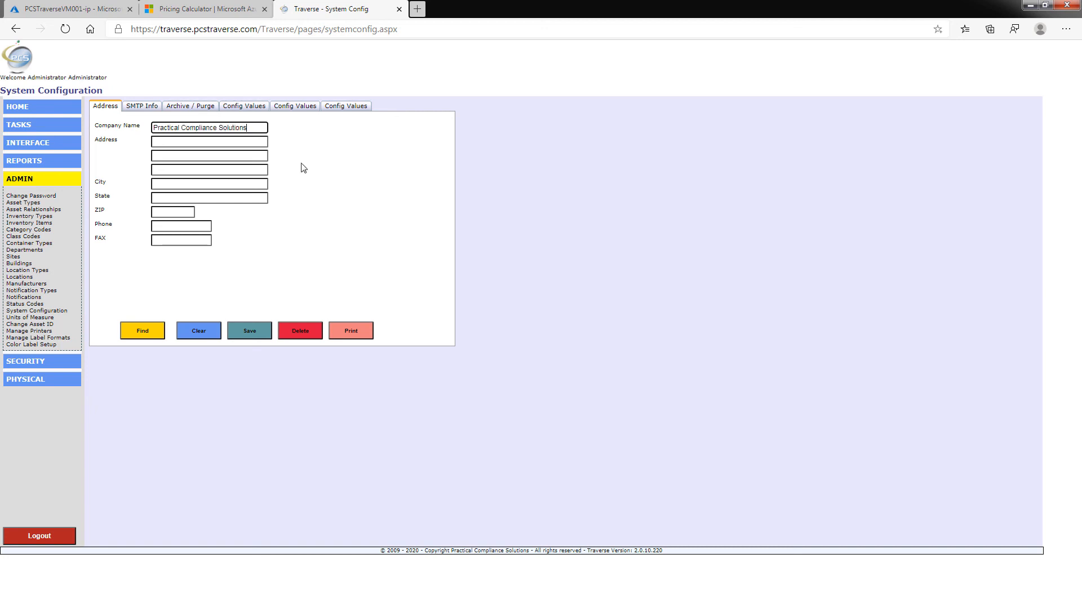
click(245, 142)
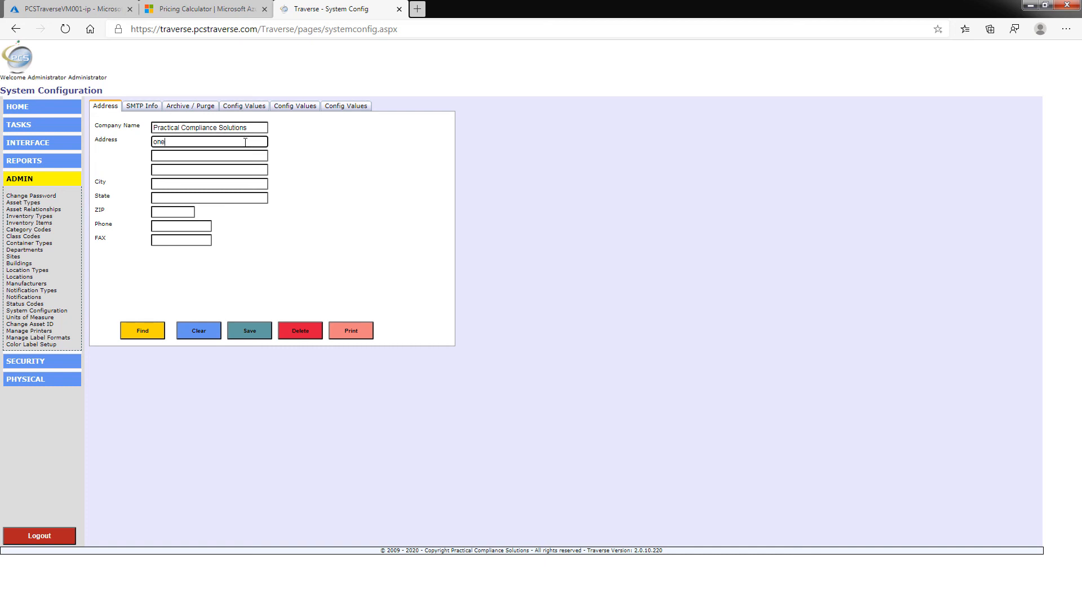
key(BackSpace)
key(BackSpace)
key(BackSpace)
key(BackSpace)
key(BackSpace)
key(BackSpace)
key(BackSpace)
key(BackSpace)
key(BackSpace)
key(BackSpace)
key(BackSpace)
key(BackSpace)
Fill in the company's suite, city, ZIP code and phone number
click(243, 156)
text(Su)
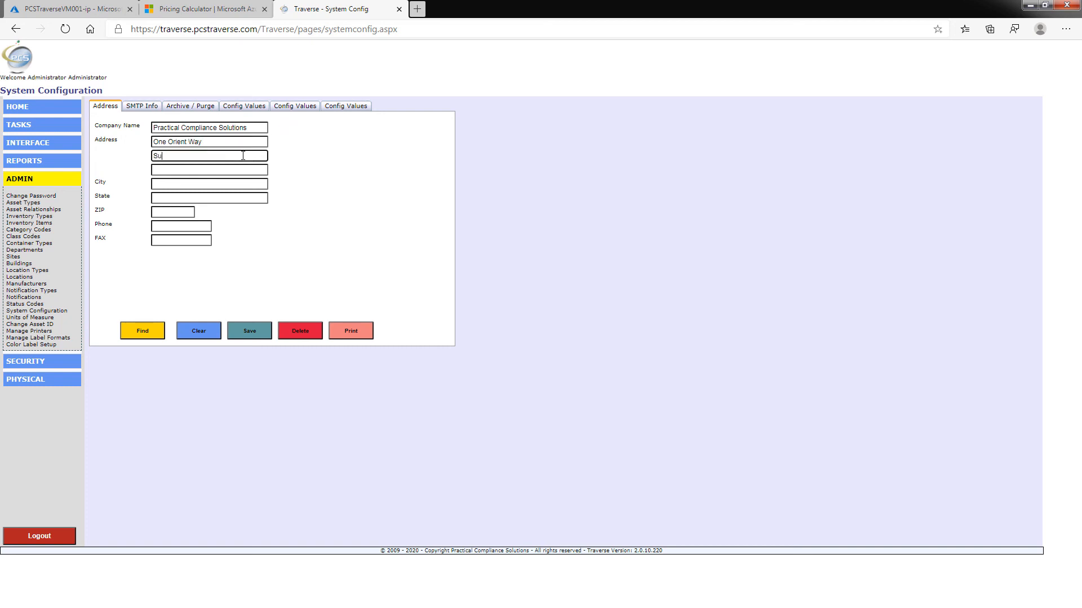
text(ite F156)
click(186, 184)
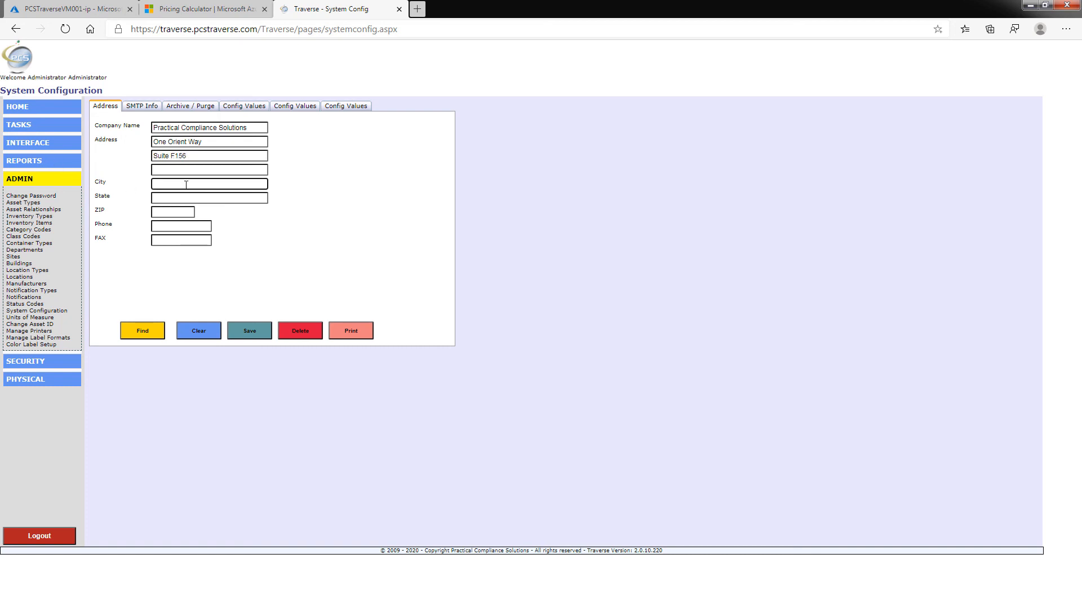
text(Rutherford)
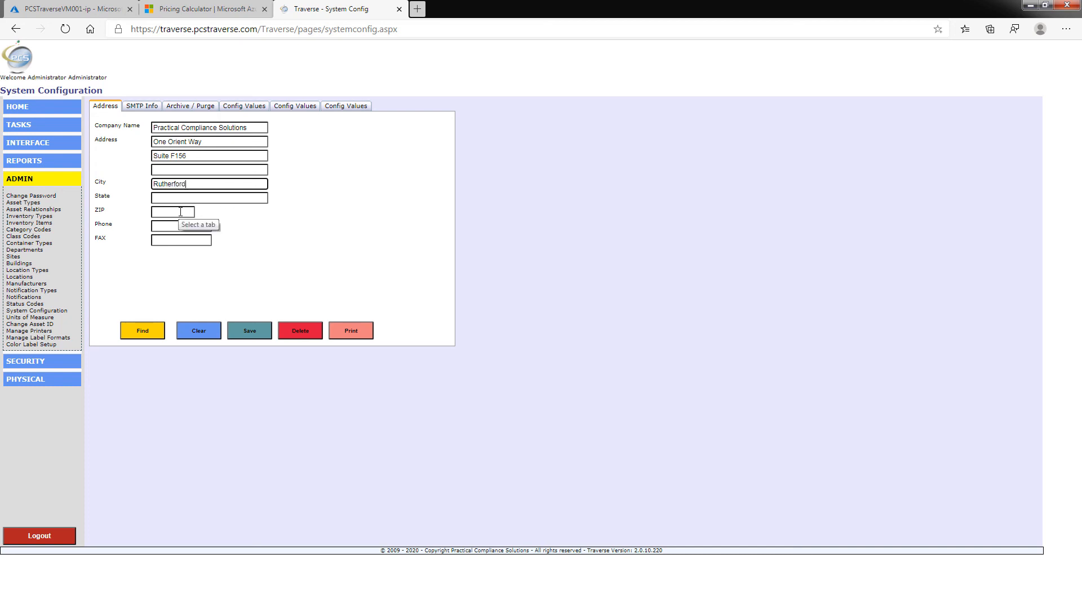
click(186, 197)
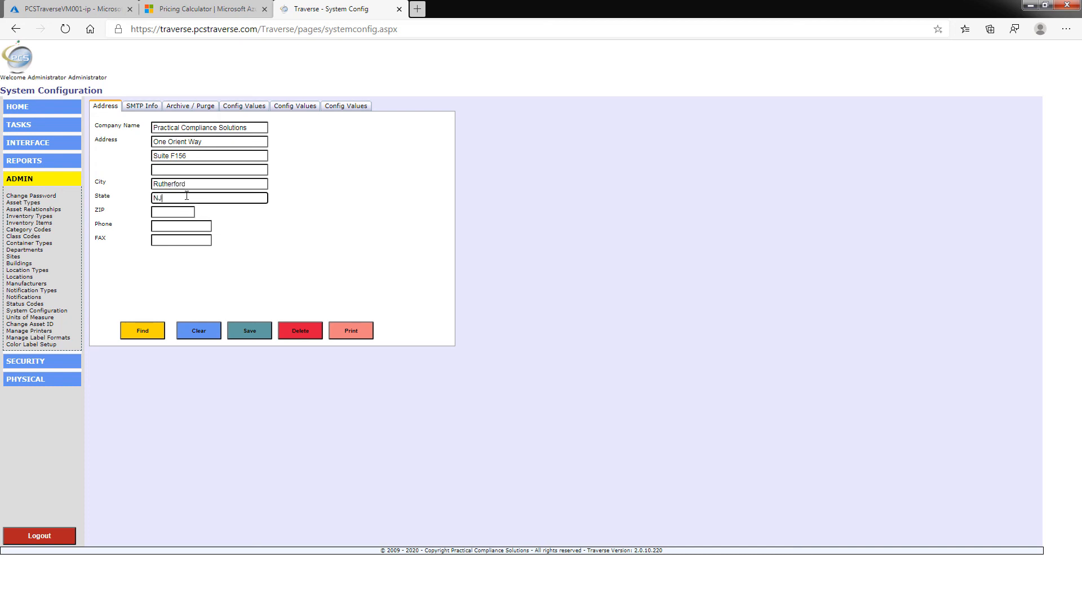
click(169, 212)
text(07070)
click(162, 226)
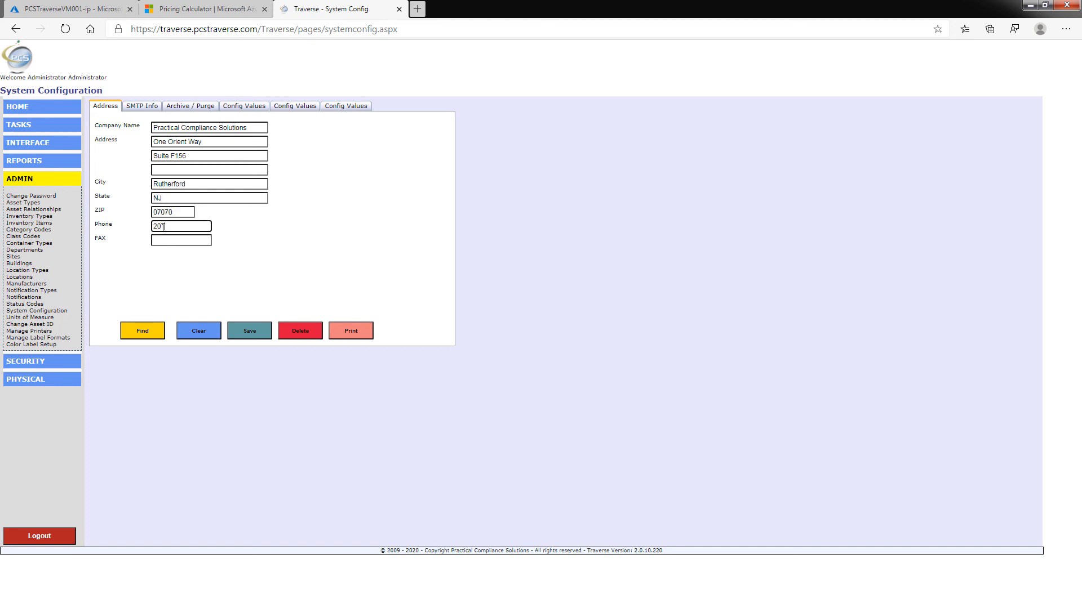
On the Archive / Purge tab, set the archive interval to 1 Years and the purge interval to 3 Years
click(197, 105)
click(173, 129)
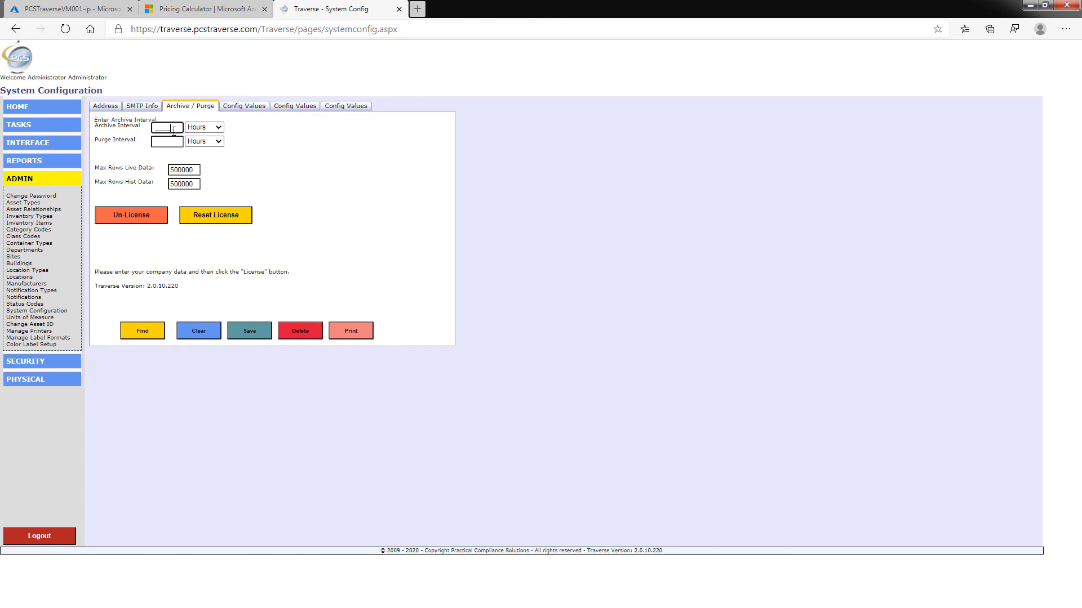
text(1)
click(218, 129)
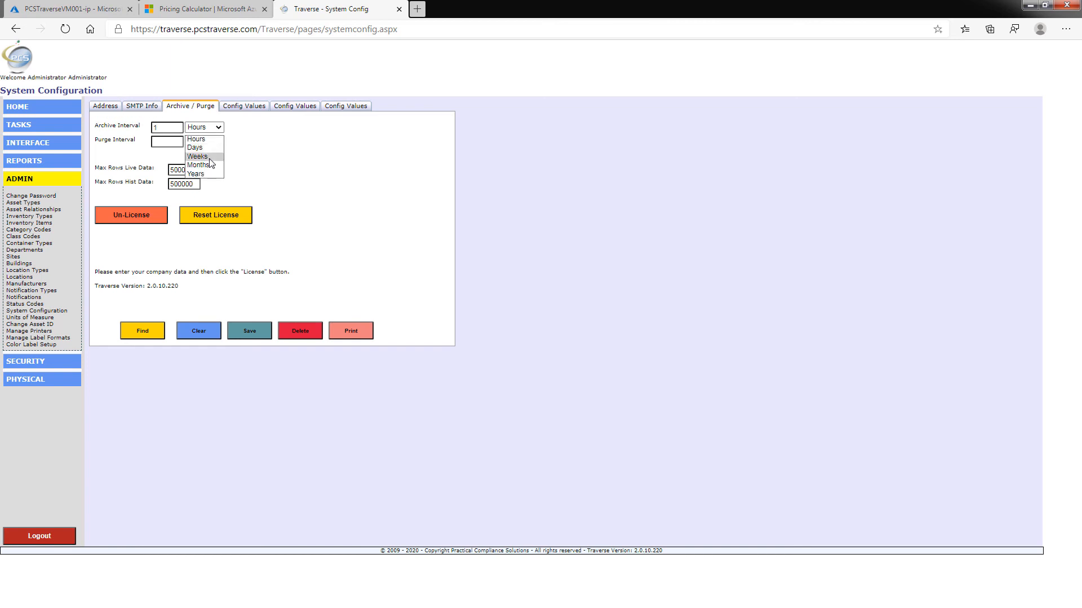
click(196, 174)
click(180, 141)
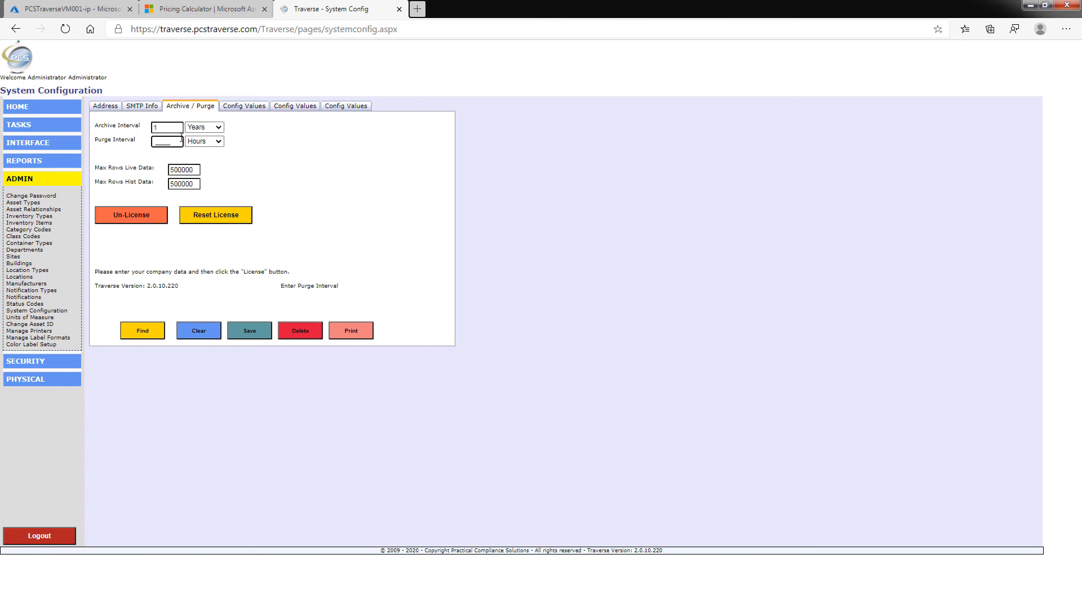
text(3)
click(217, 142)
click(198, 188)
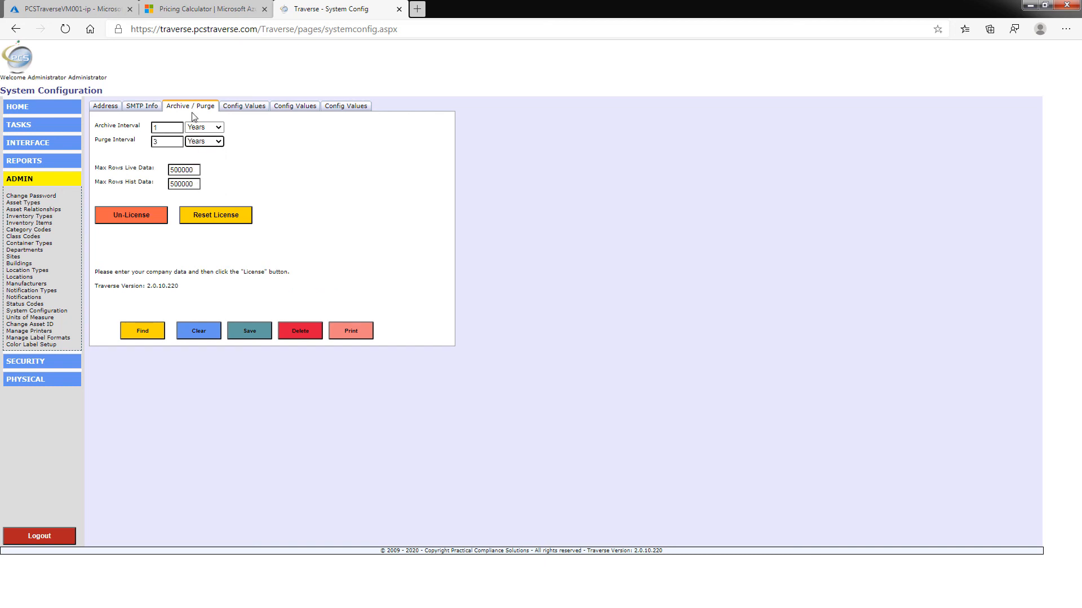
Save the archive and purge settings, then reset the licence
click(235, 330)
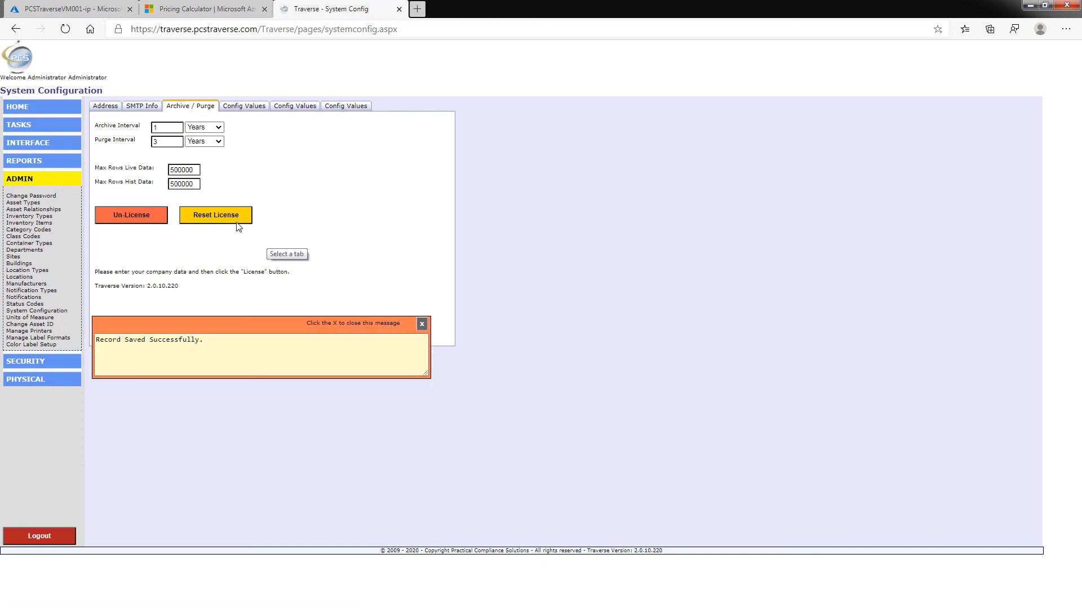
click(421, 325)
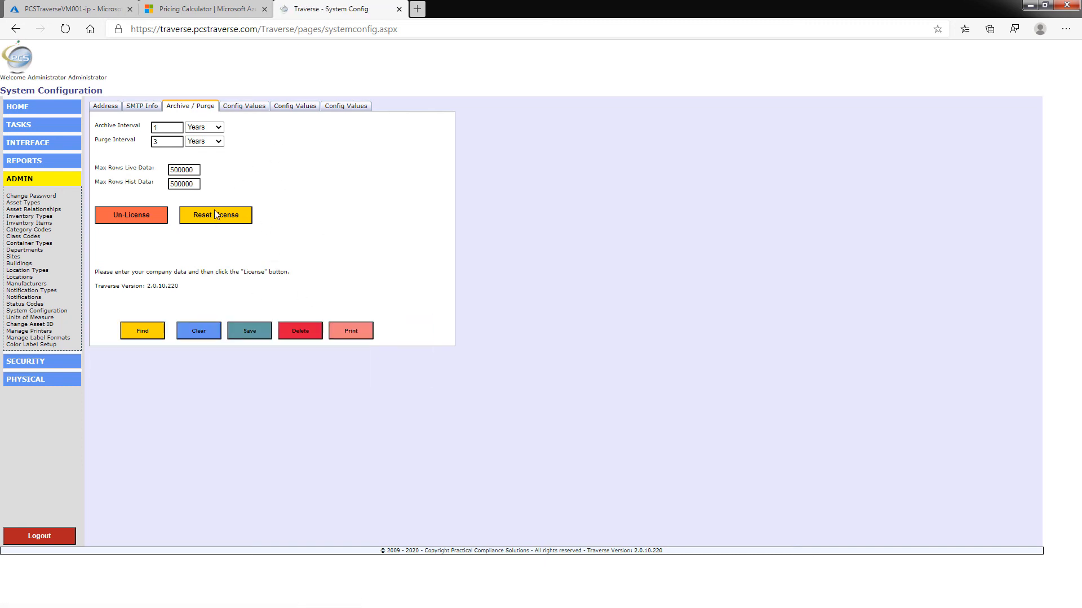
click(216, 216)
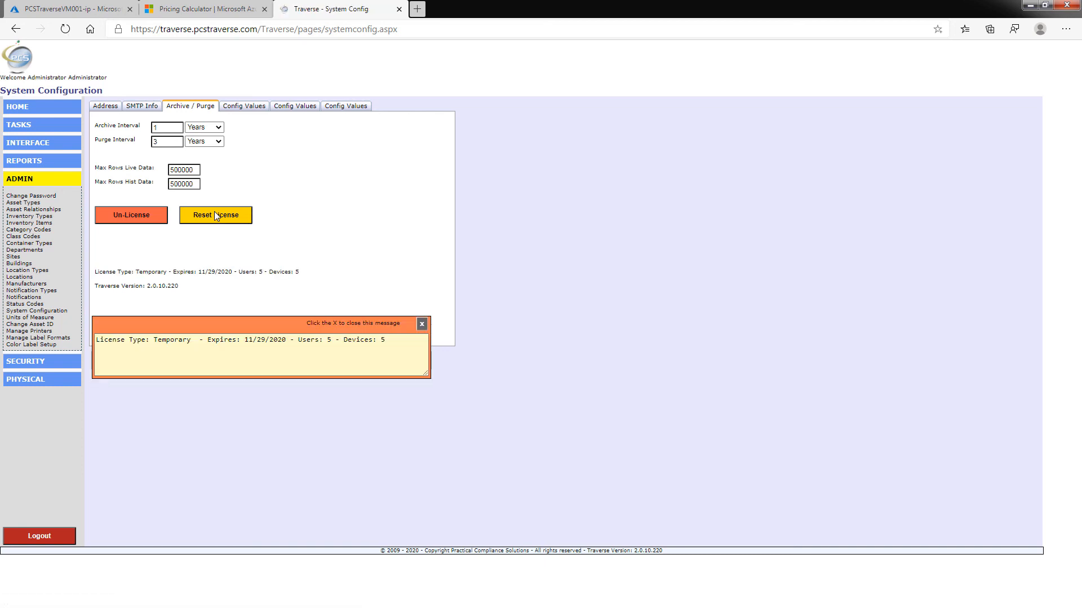
Remove the temporary licence and relicense Traverse permanently for 100 users and 25 devices
click(421, 324)
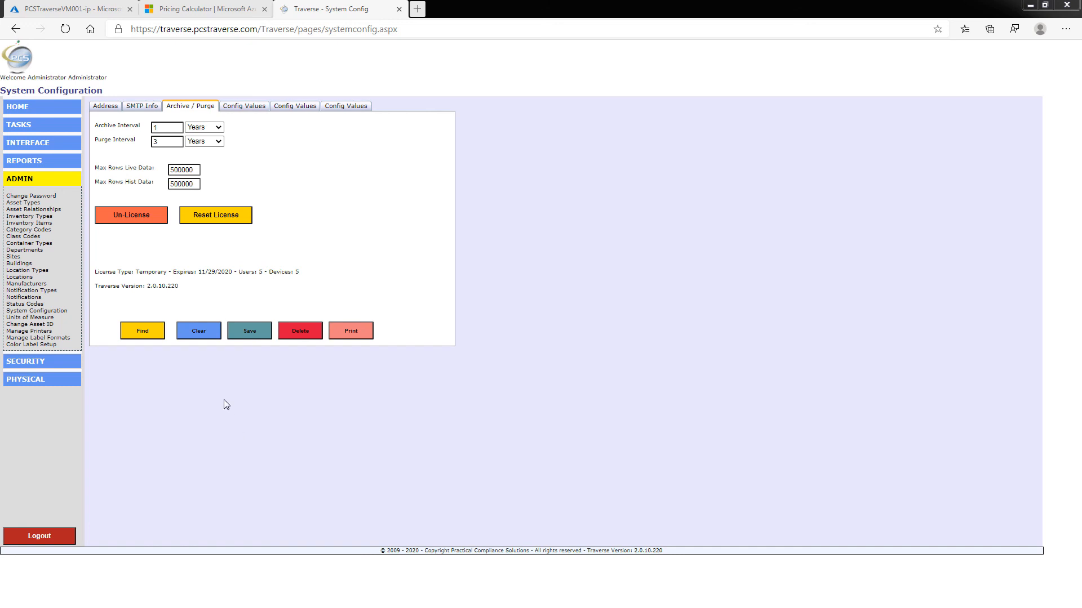
click(136, 213)
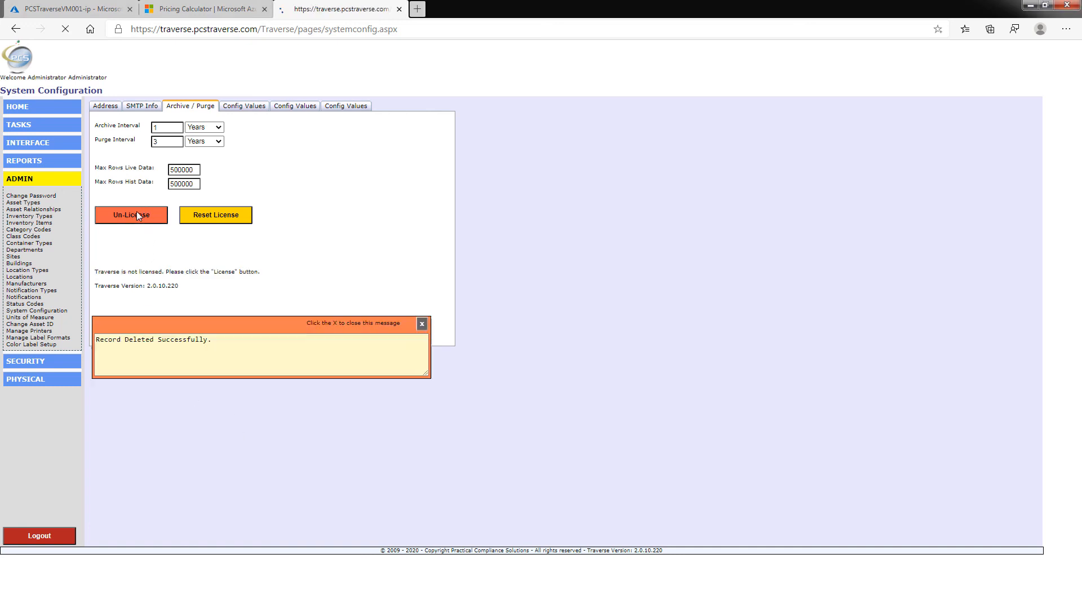
click(422, 325)
click(236, 218)
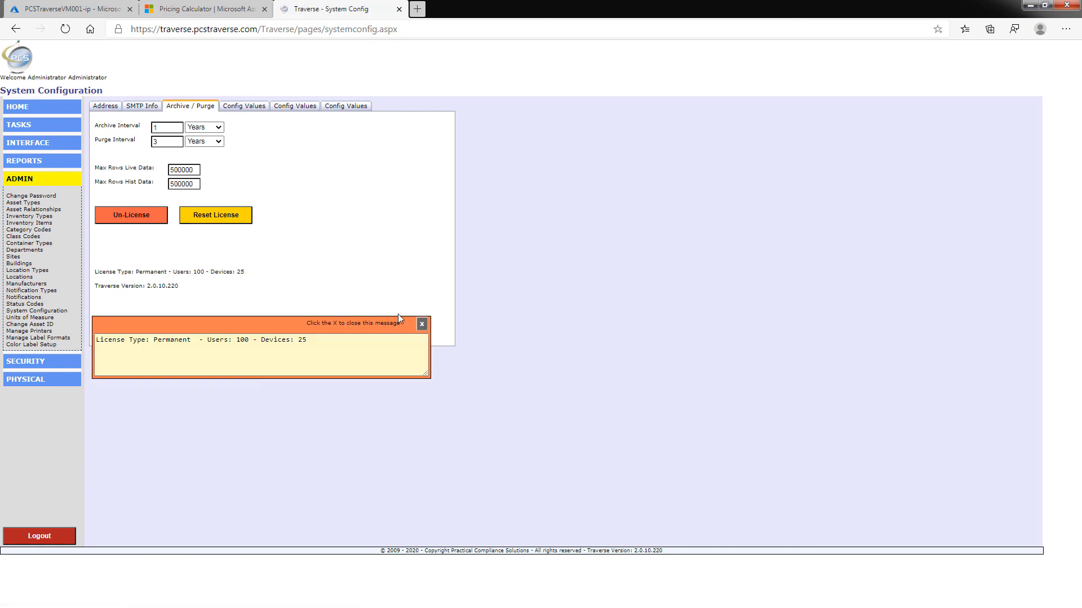
click(421, 324)
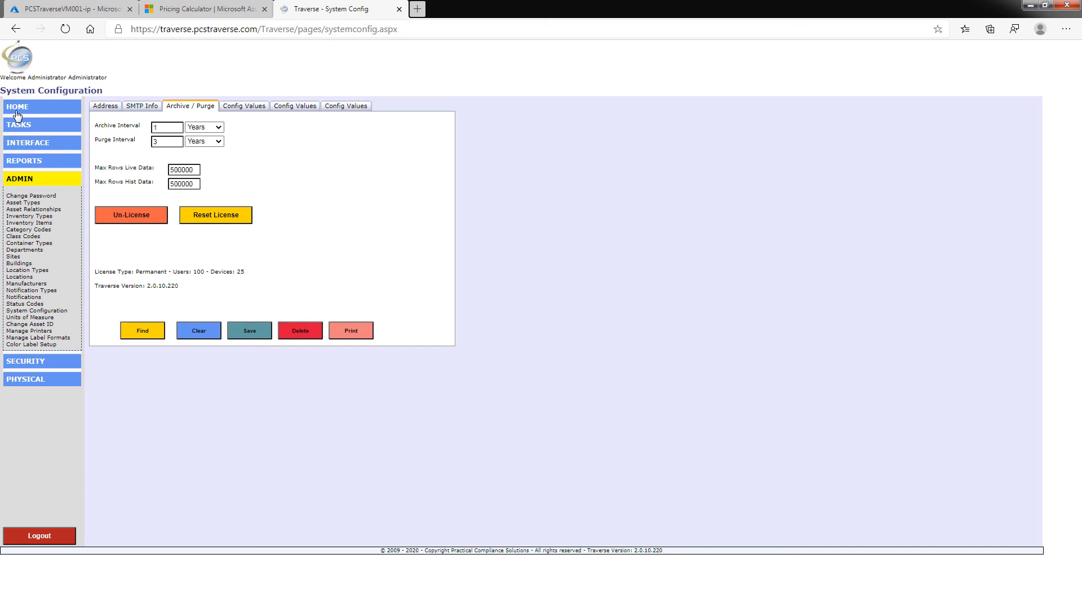
View the User Maint page, return to Home, close IIS Manager on the server, and minimise the RDP window
click(25, 363)
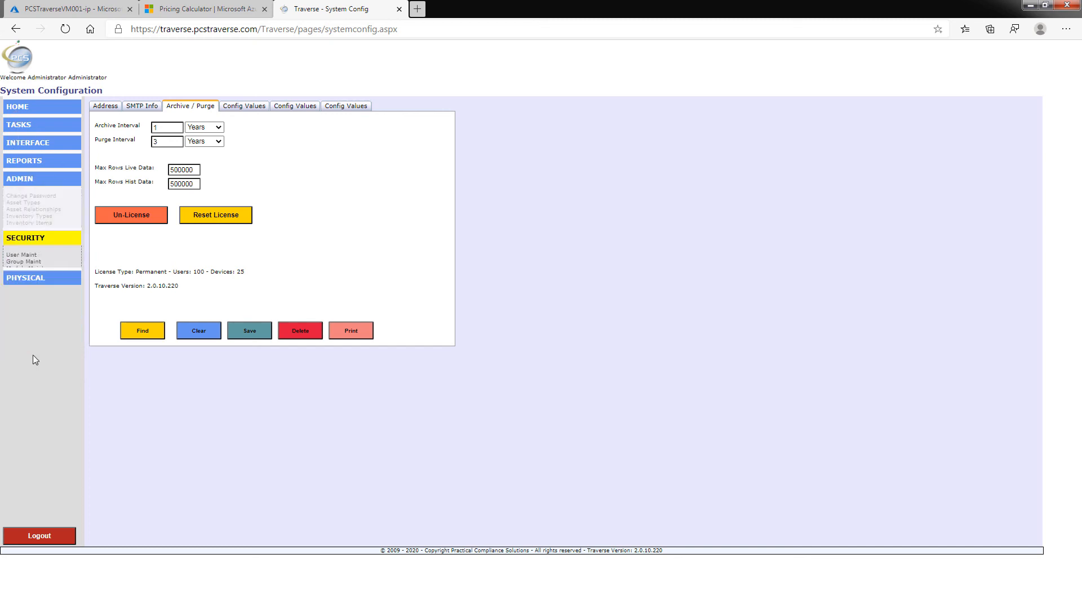
click(19, 218)
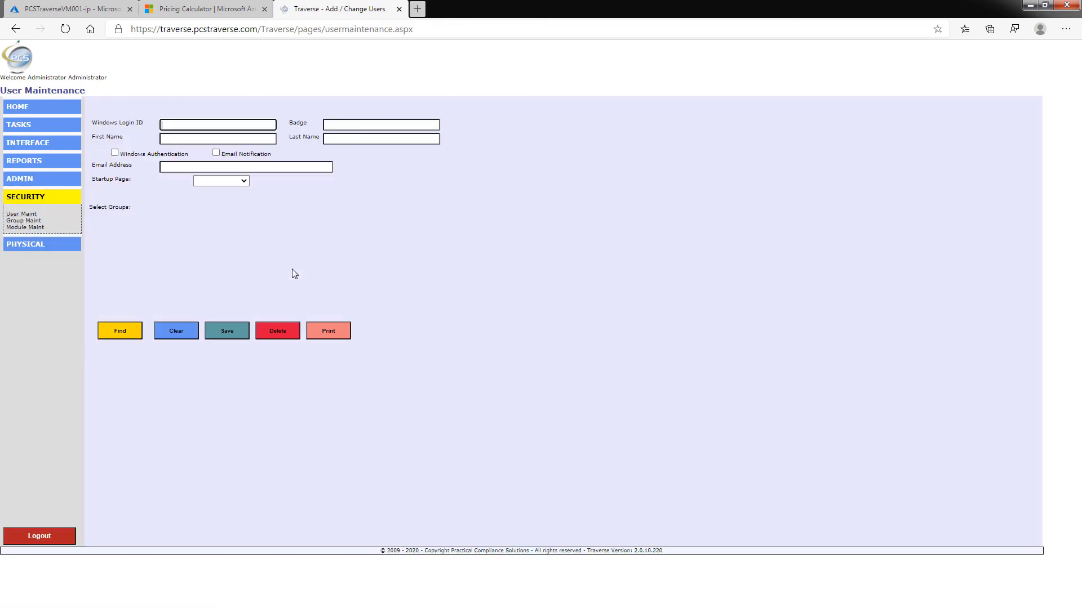
click(19, 107)
click(15, 124)
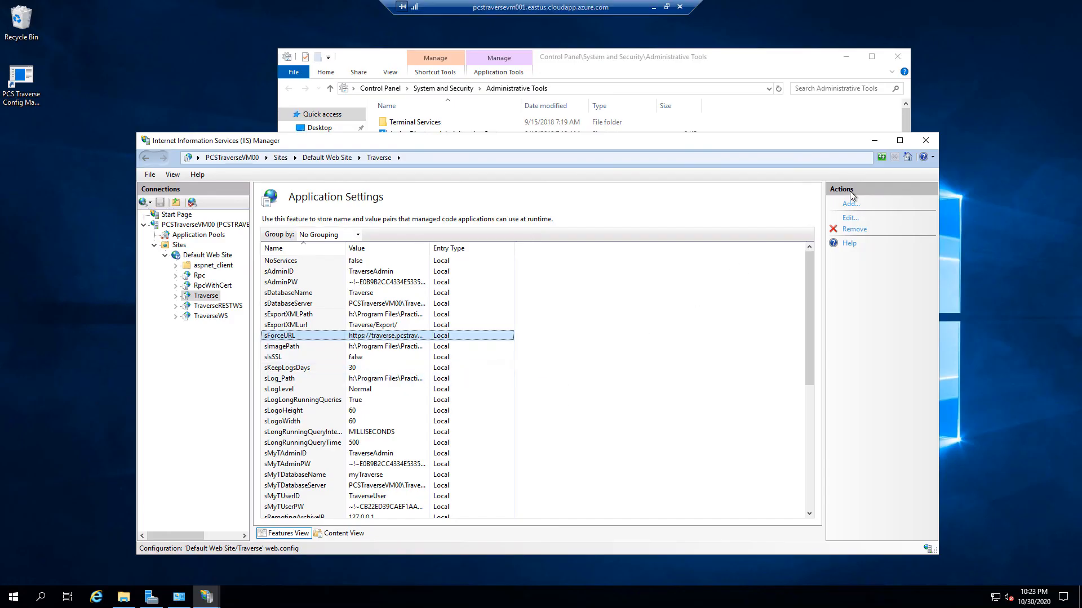
click(926, 141)
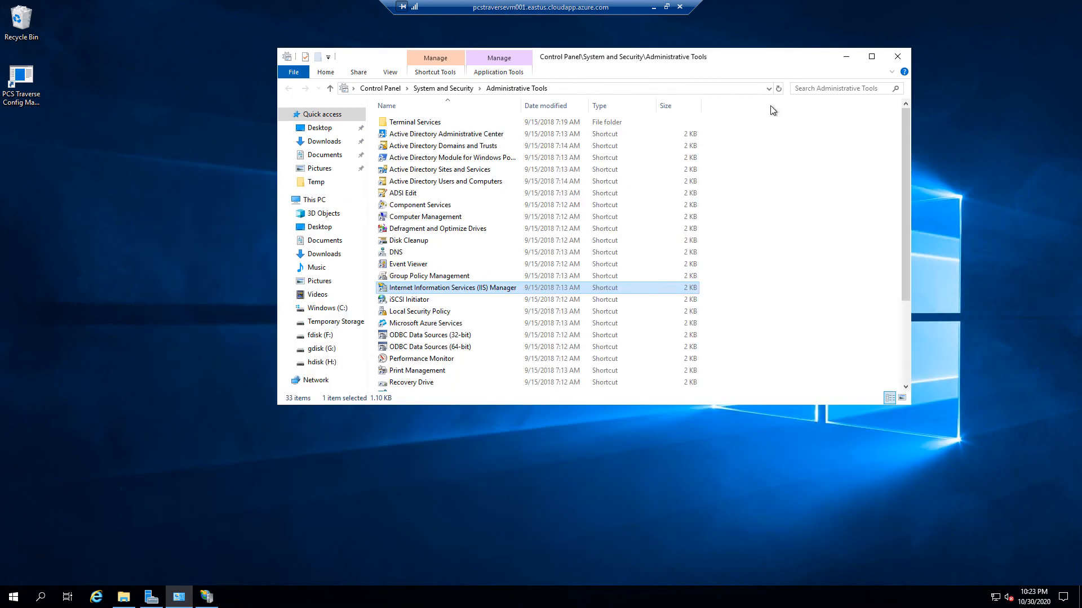
click(654, 7)
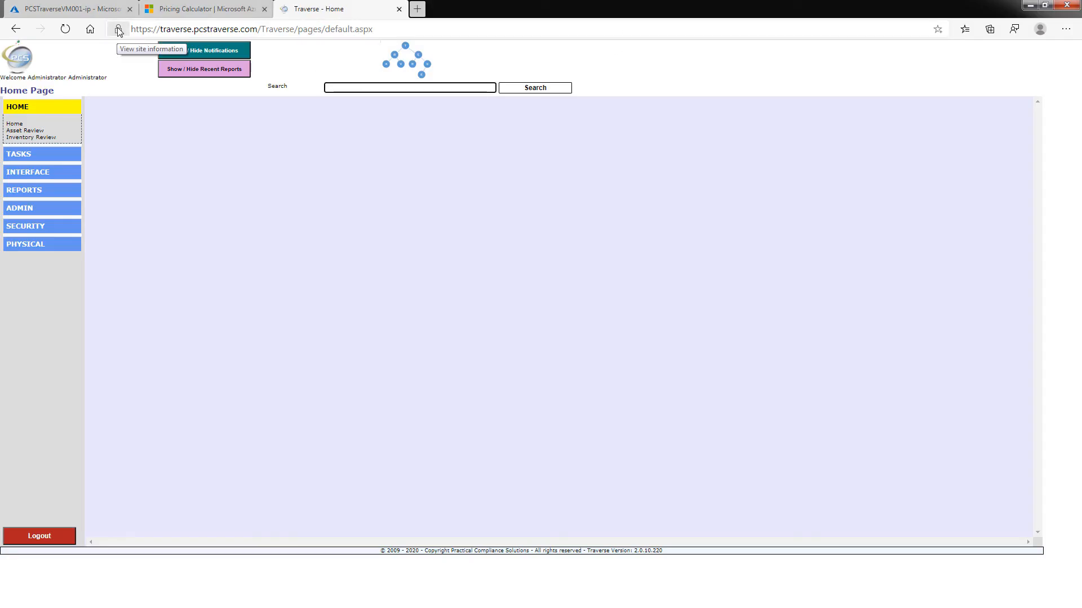